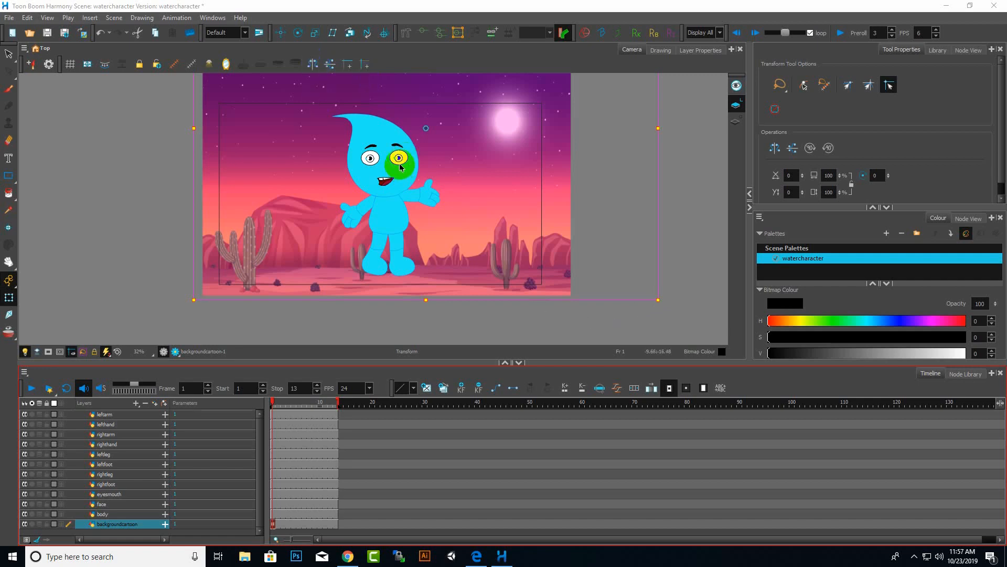
Select the body layer and, with the Rigging tool, build a three-bone deformation chain from the hips up to the neck.
scroll(400, 167, up, 1)
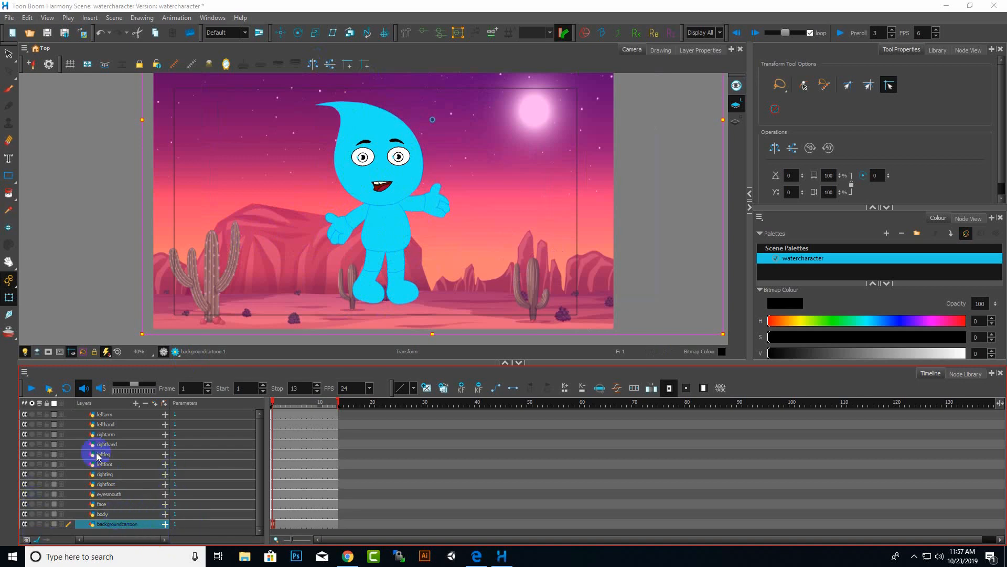
scroll(365, 241, up, 1)
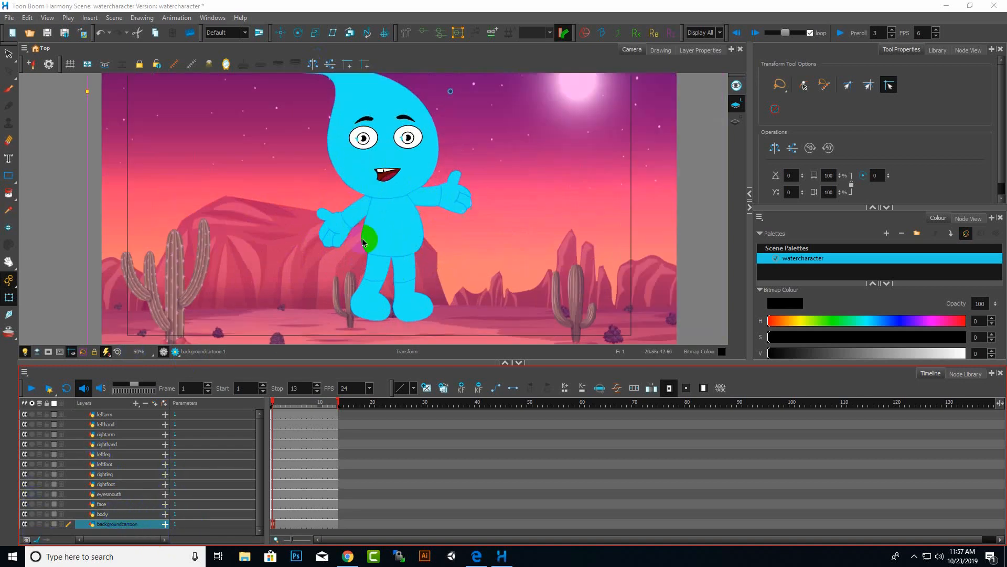
scroll(363, 242, up, 1)
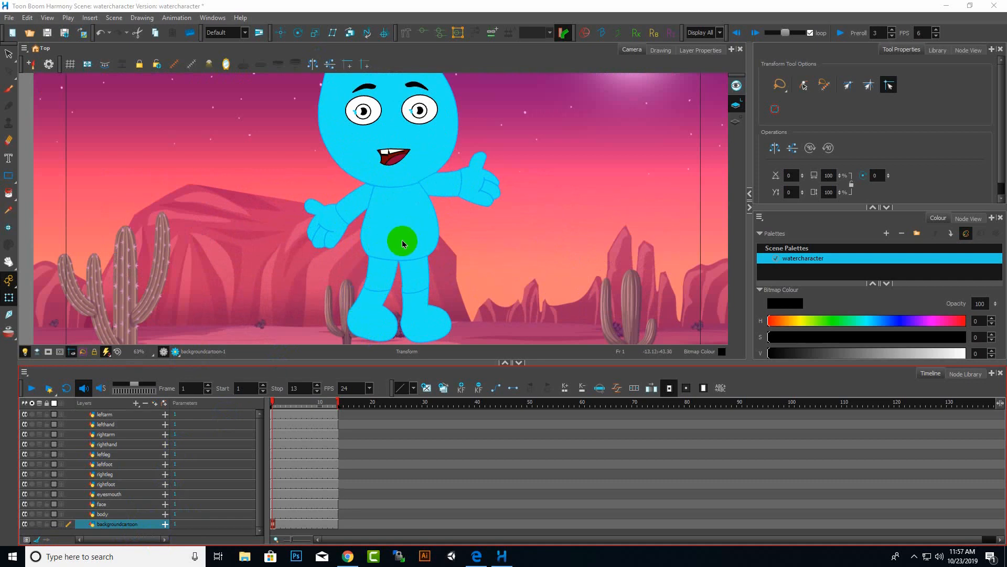
click(114, 514)
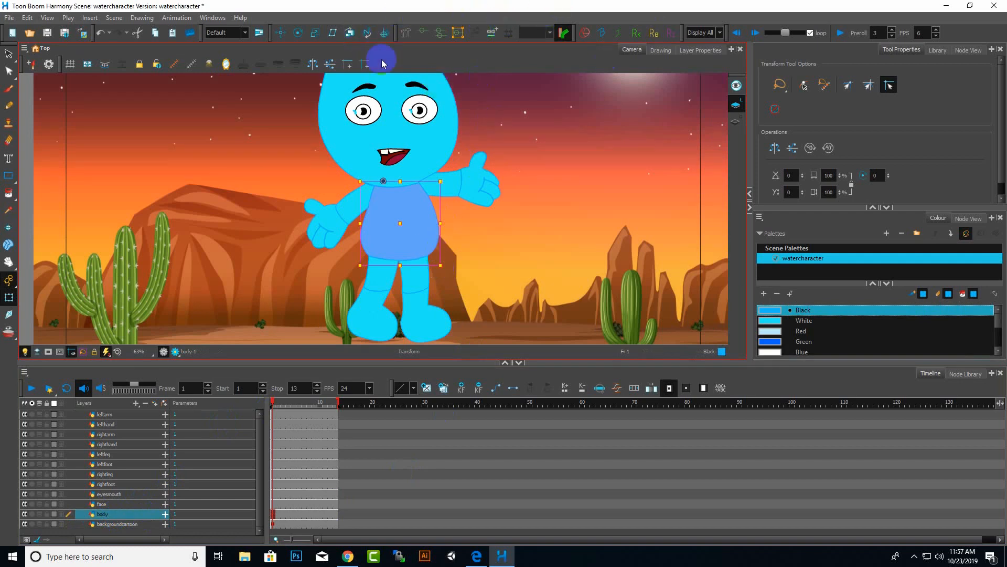
click(407, 34)
click(763, 103)
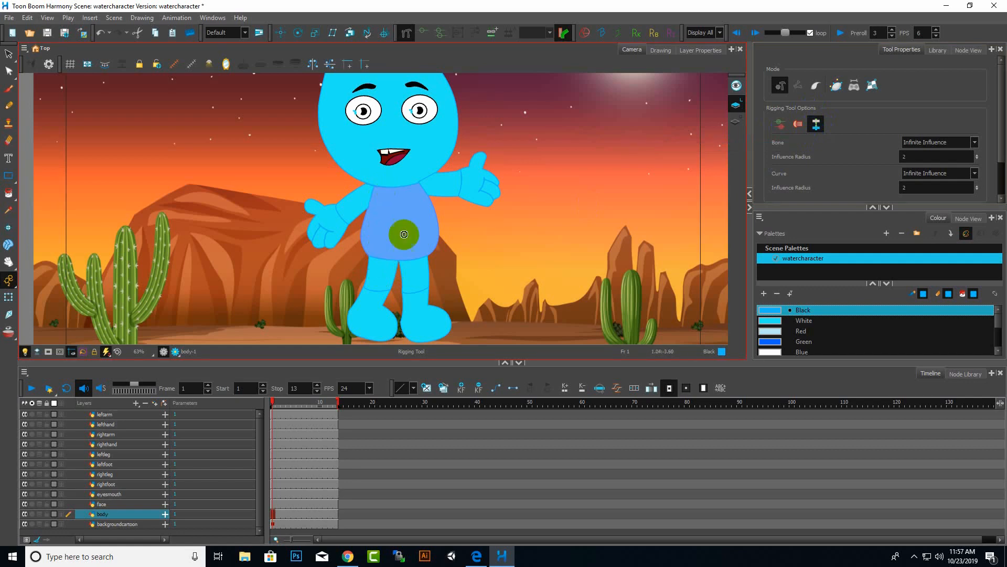
scroll(445, 286, up, 1)
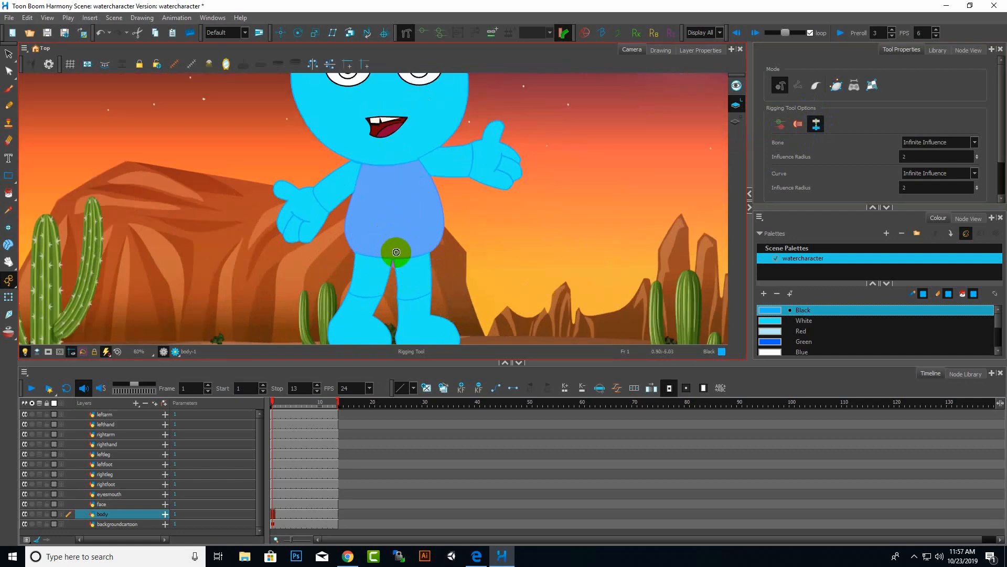
scroll(394, 255, up, 4)
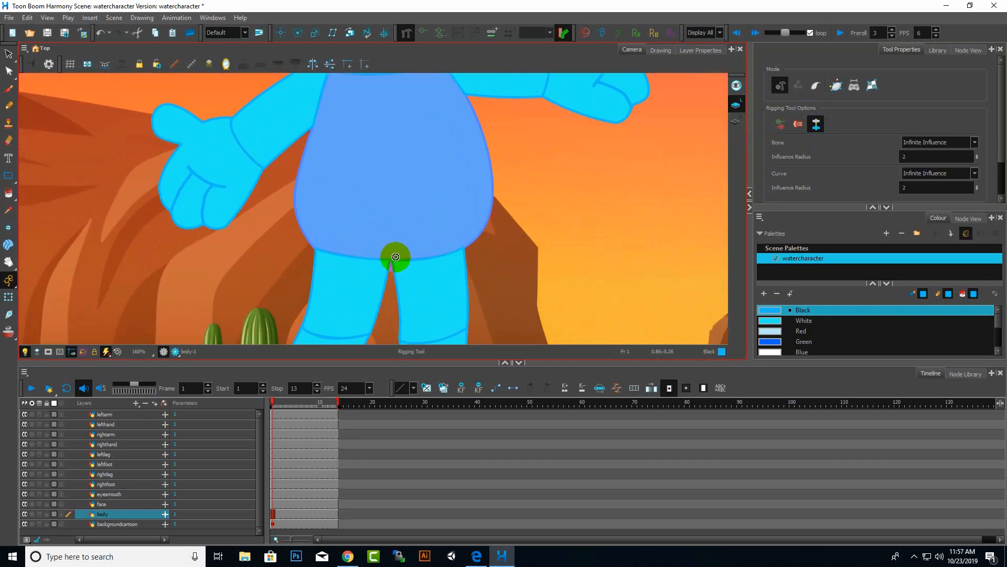
scroll(396, 257, up, 2)
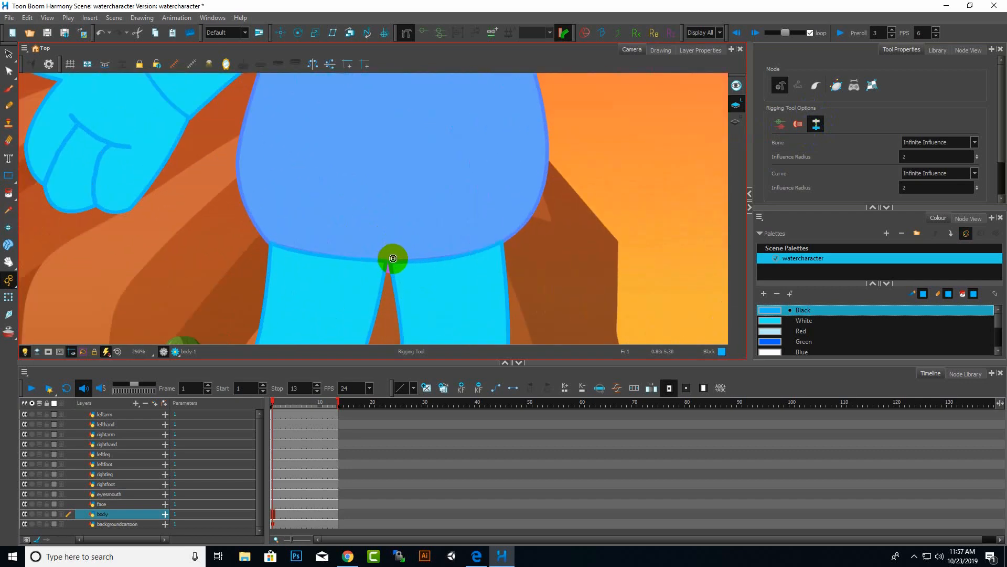
scroll(408, 213, down, 3)
scroll(398, 189, up, 2)
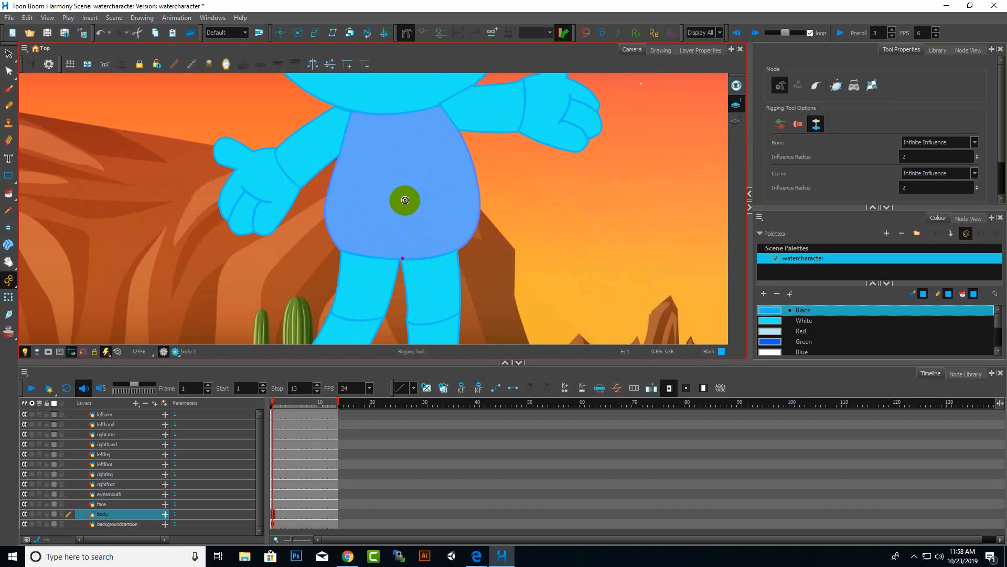
click(405, 200)
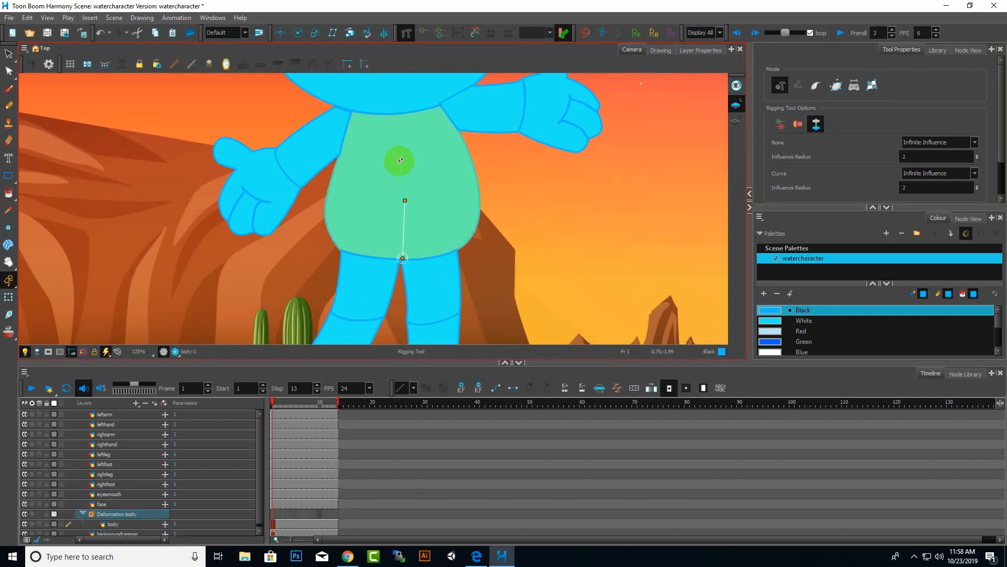
click(400, 160)
click(397, 113)
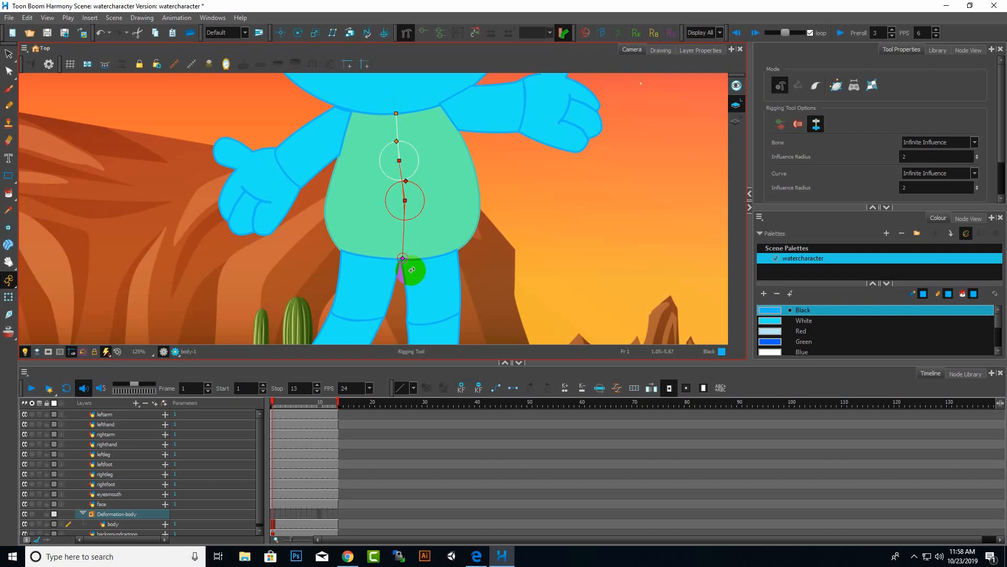
Reposition the middle joint of the body chain so it sits on the torso's centre line.
scroll(605, 207, down, 3)
scroll(565, 211, up, 3)
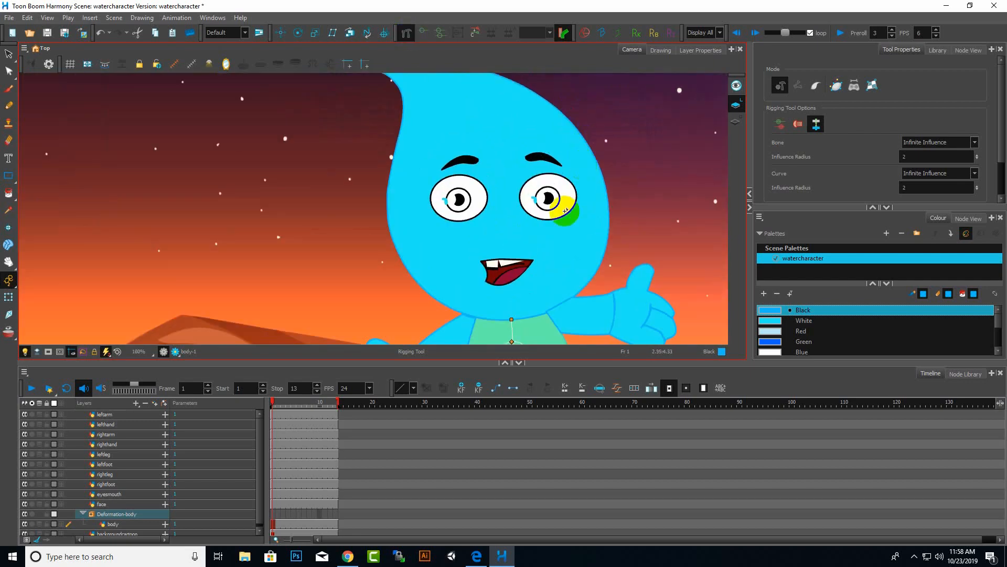
scroll(565, 211, down, 3)
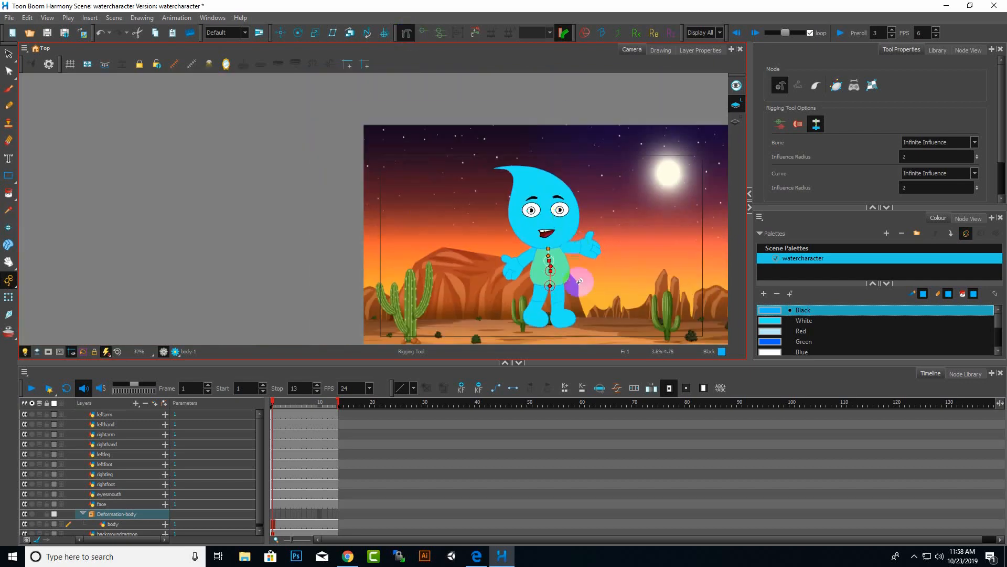
scroll(573, 304, up, 4)
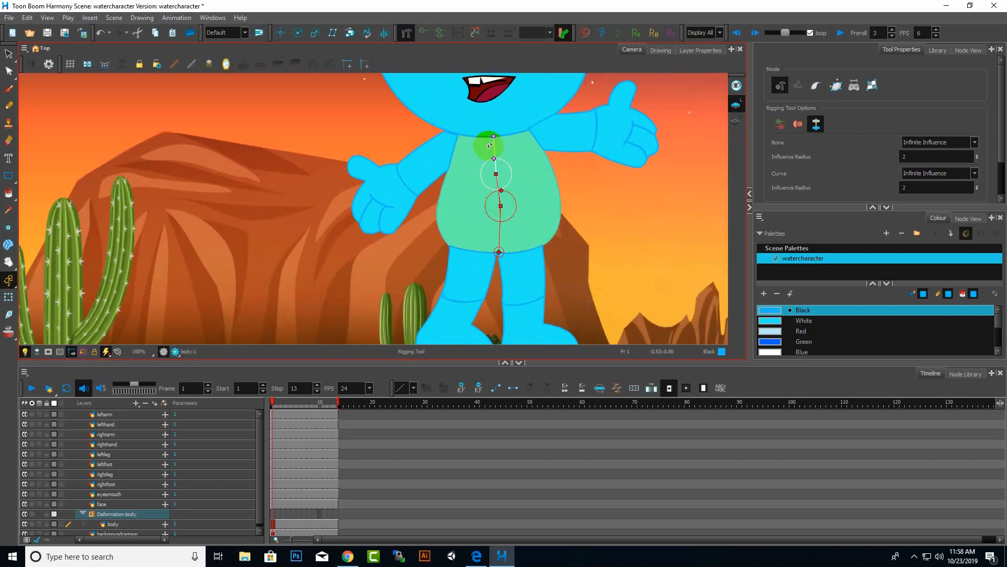
click(500, 183)
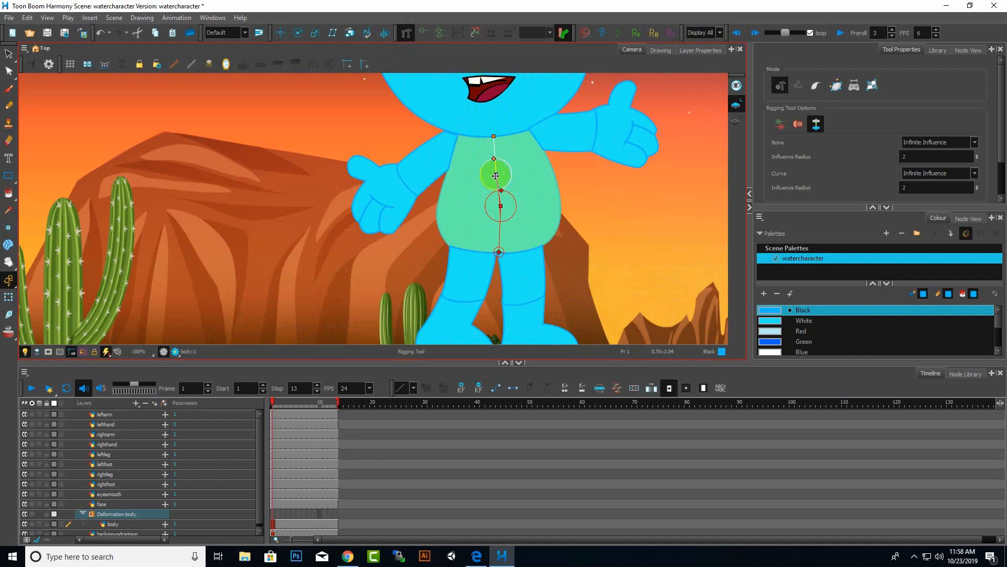
scroll(496, 176, up, 1)
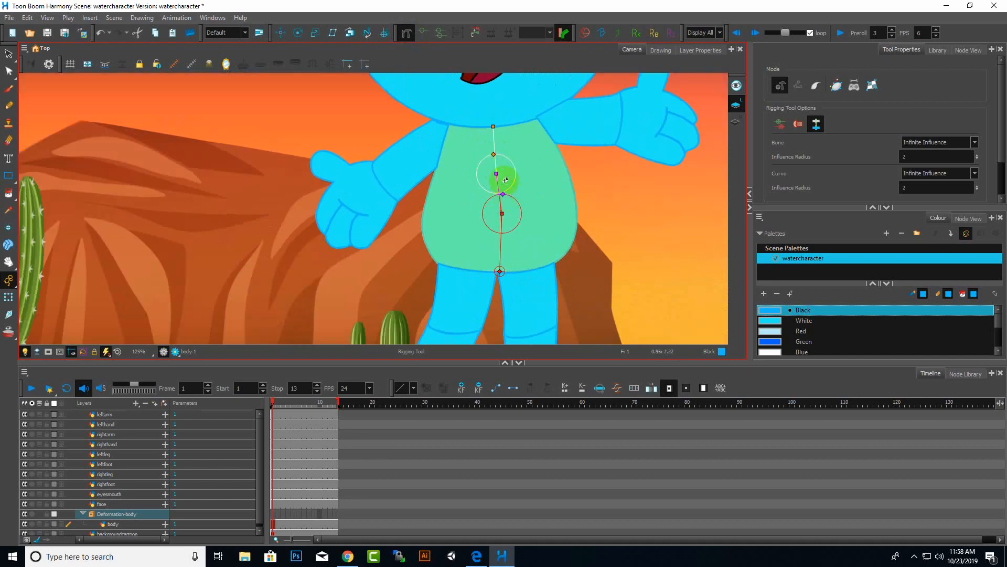
click(493, 155)
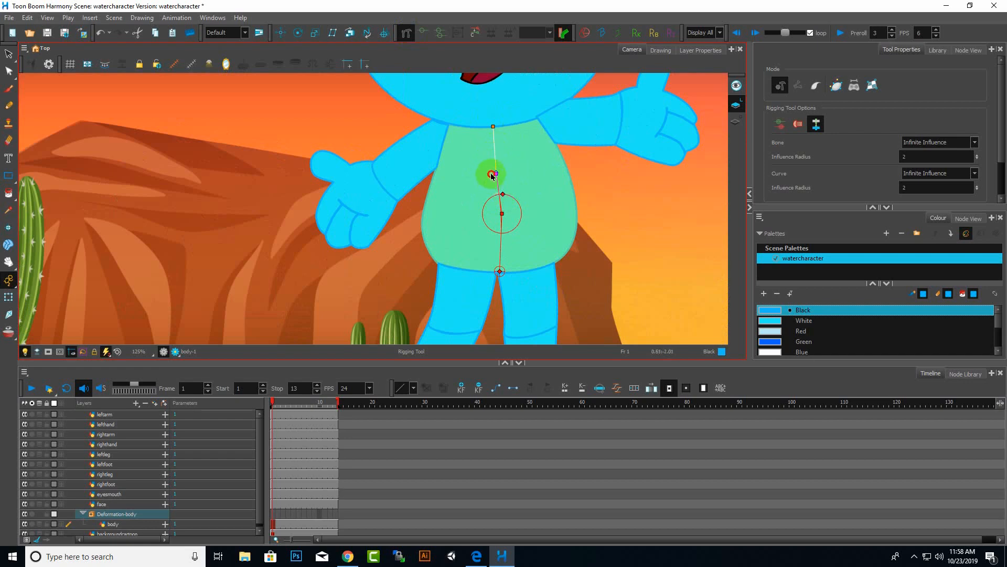
mouse_move(500, 167)
mouse_down()
mouse_move(511, 142)
mouse_move(471, 164)
mouse_move(518, 172)
mouse_up()
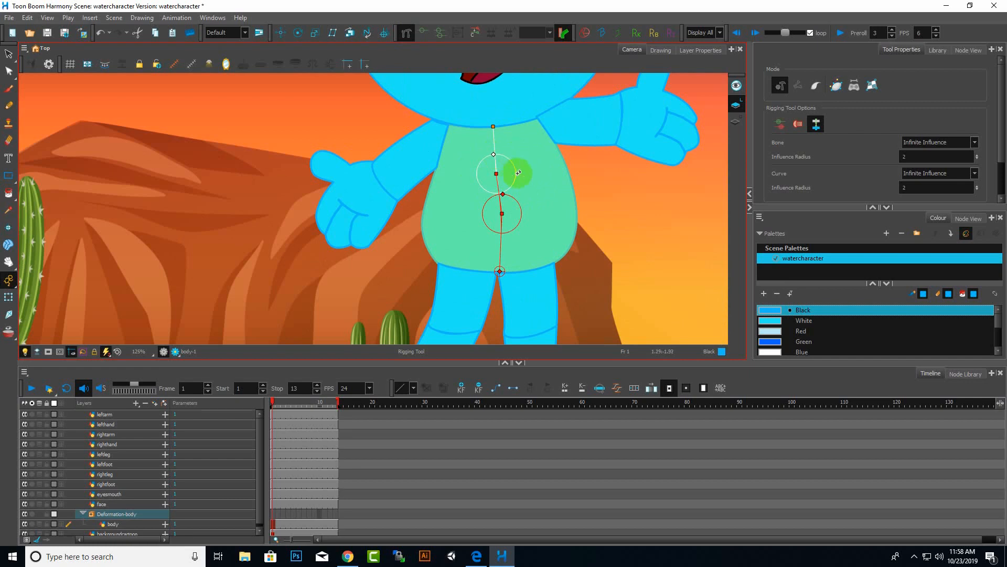
Fine-tune the remaining body chain joints and the neck point to keep the bones aligned vertically.
click(502, 200)
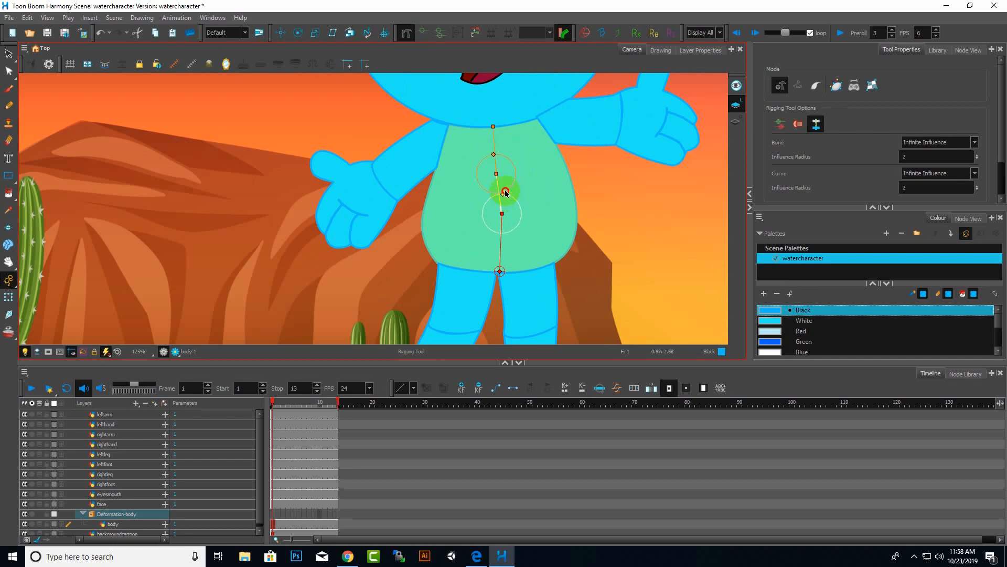
click(503, 215)
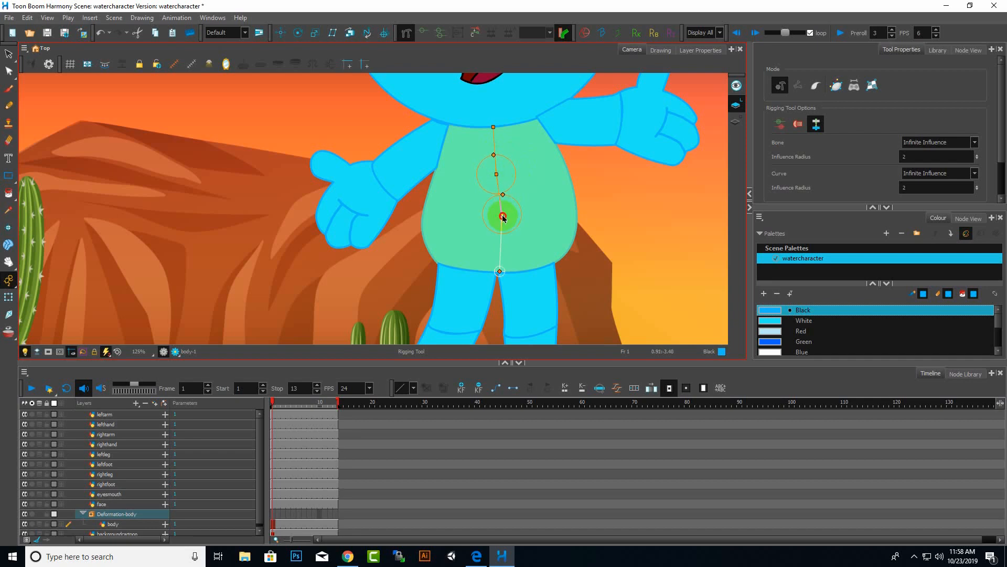
mouse_move(505, 221)
mouse_down()
mouse_move(502, 232)
mouse_move(494, 221)
mouse_move(504, 210)
mouse_move(501, 219)
mouse_up()
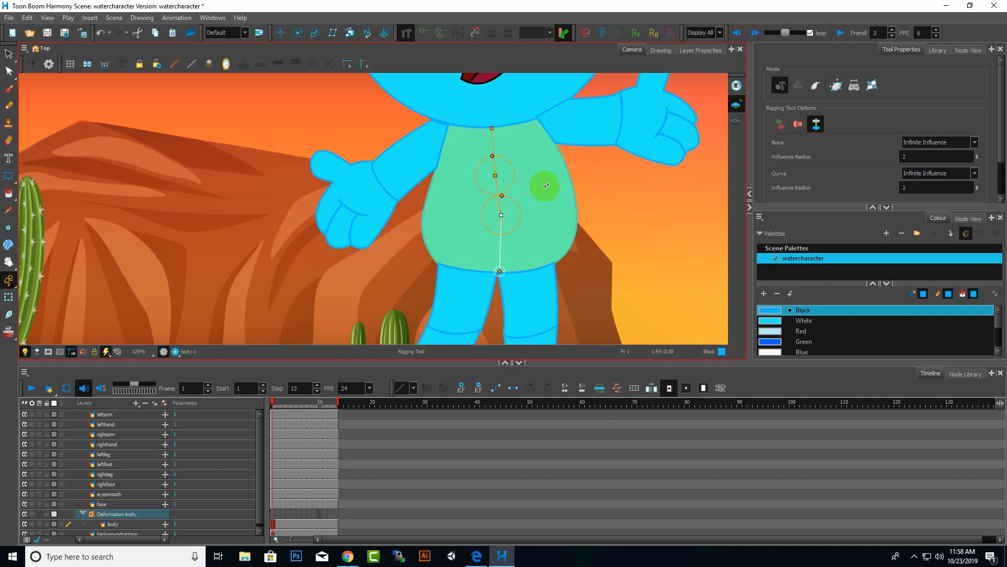
drag(492, 127, 496, 126)
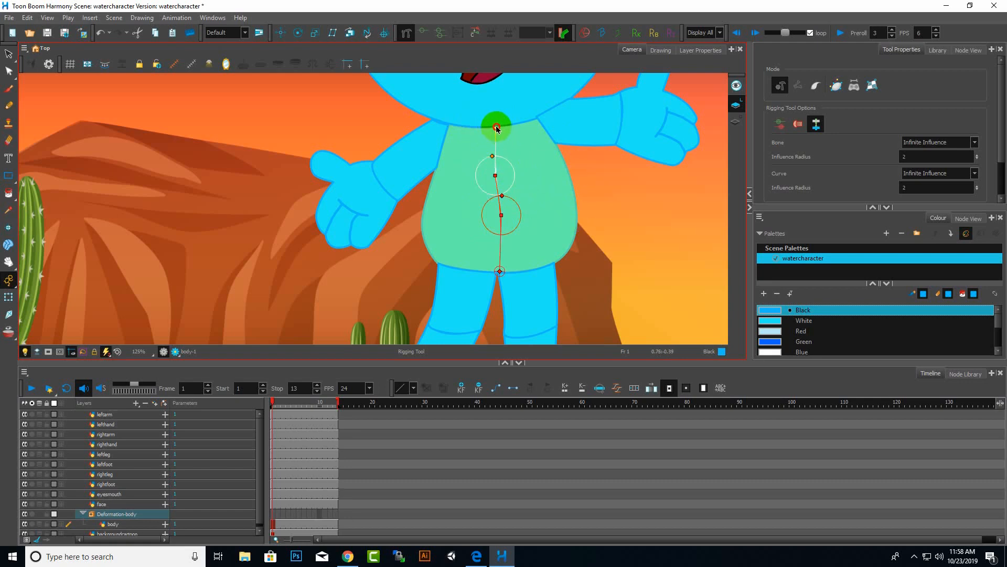
click(497, 177)
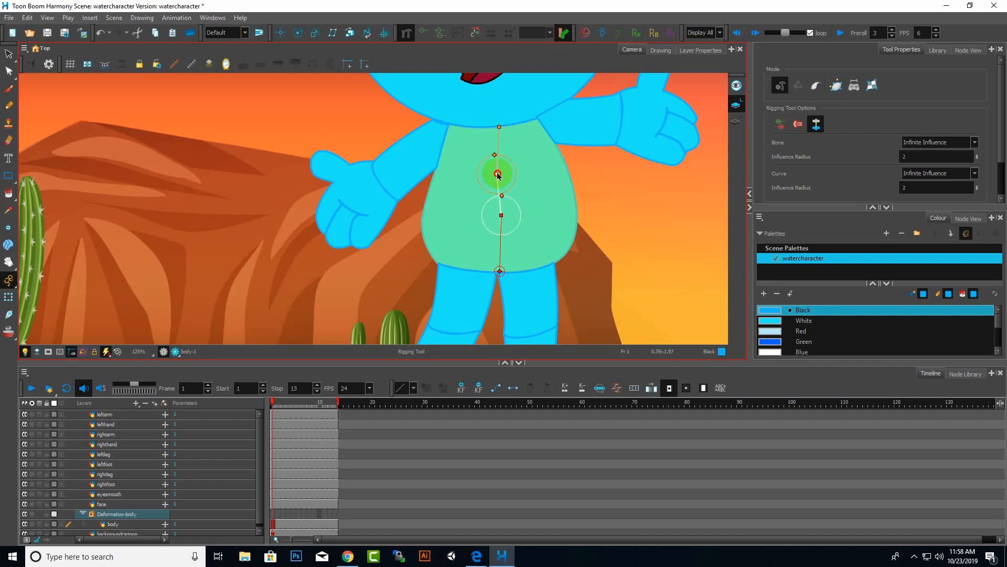
drag(499, 175, 503, 173)
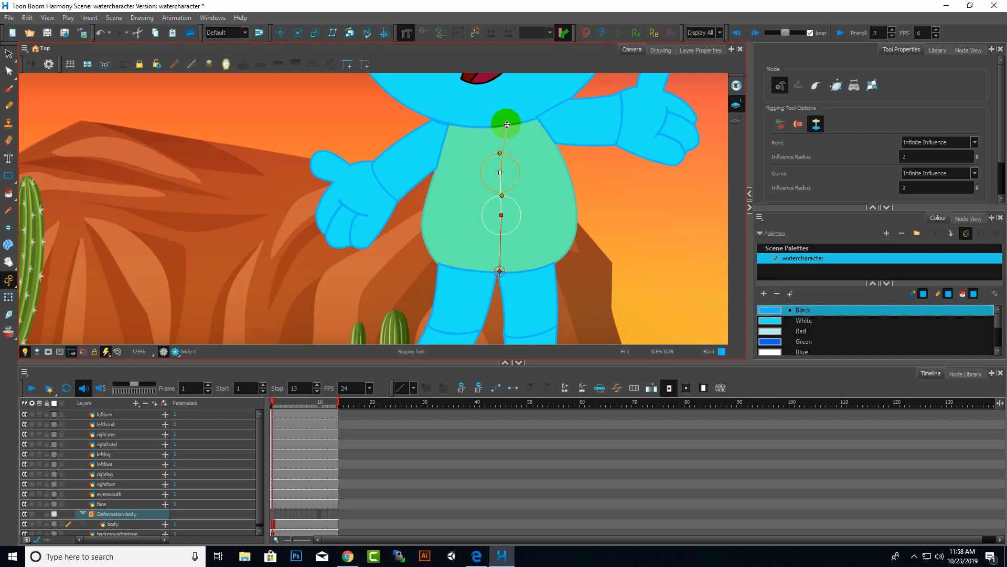
drag(507, 126, 499, 127)
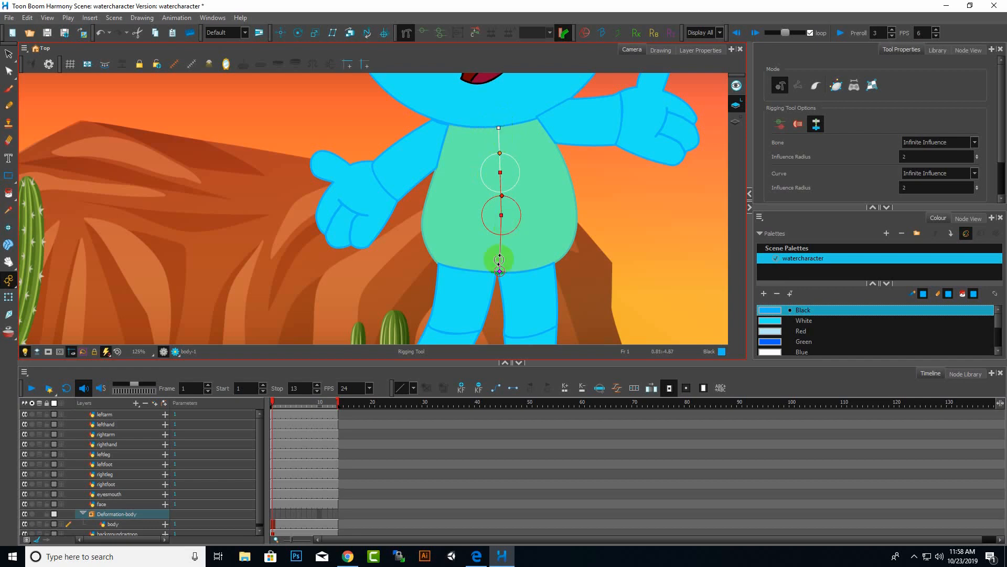
click(505, 273)
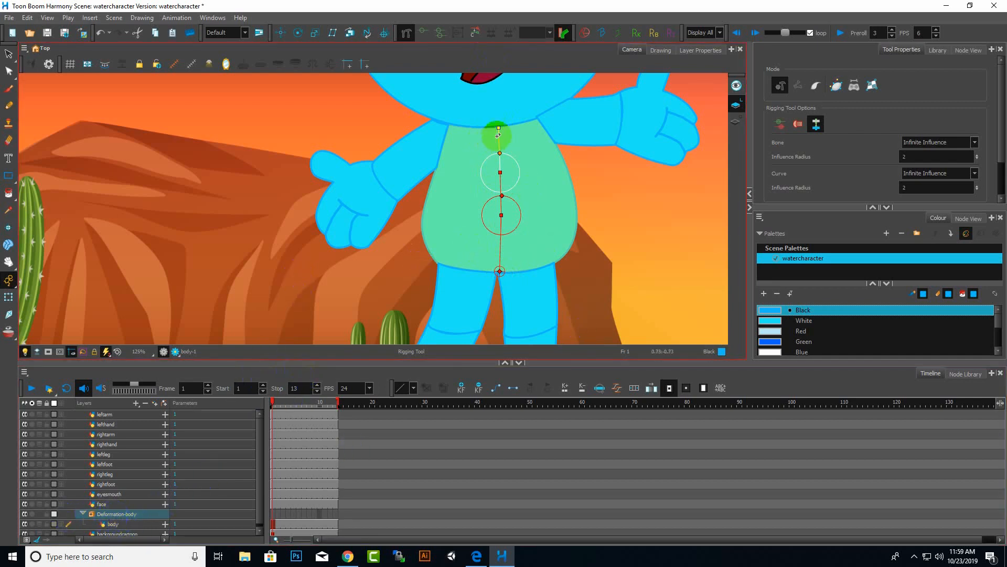
Collapse the body deformation group, select the right arm layer, and build a two-bone chain from the shoulder along the arm.
click(82, 514)
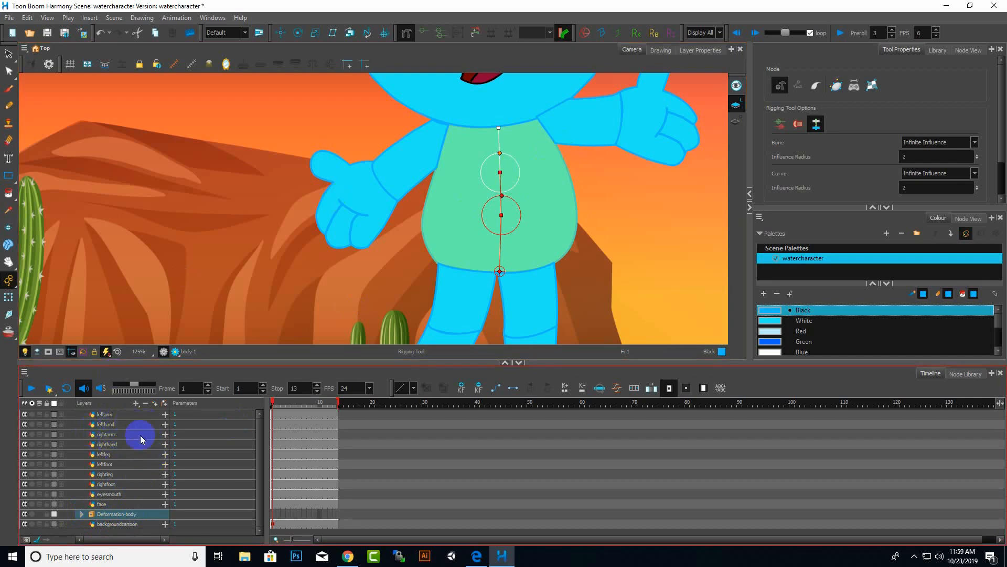
click(118, 435)
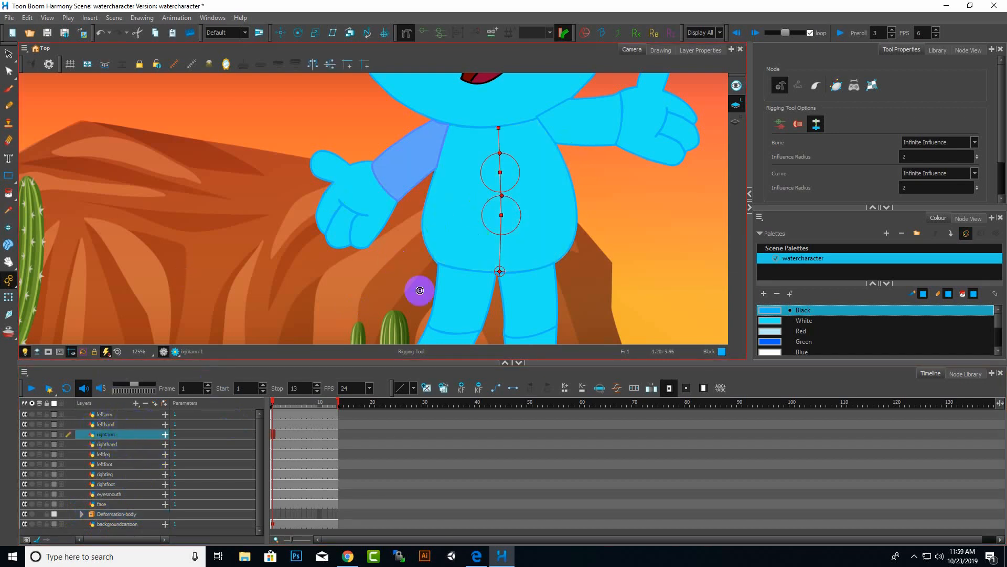
scroll(416, 296, down, 3)
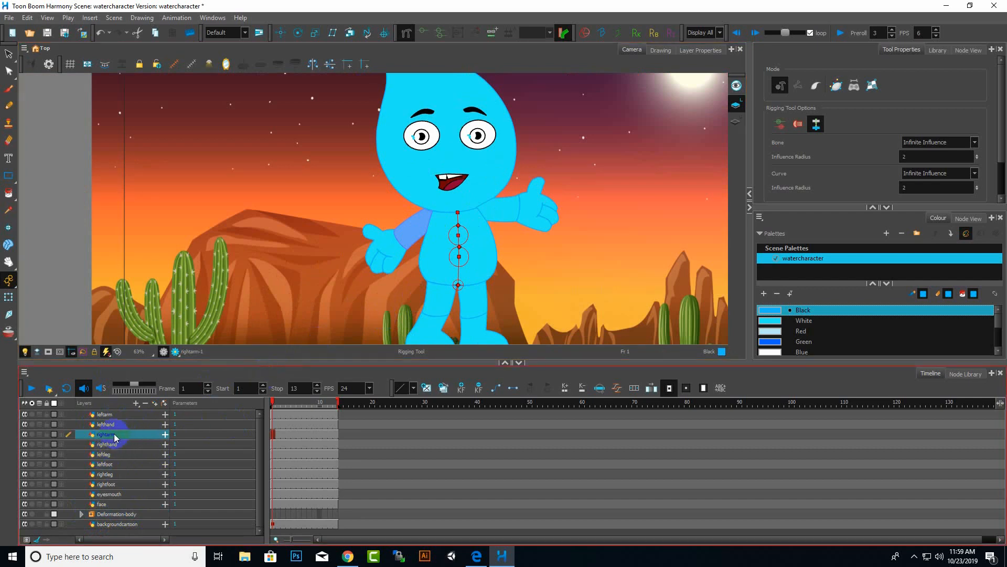
scroll(525, 186, up, 5)
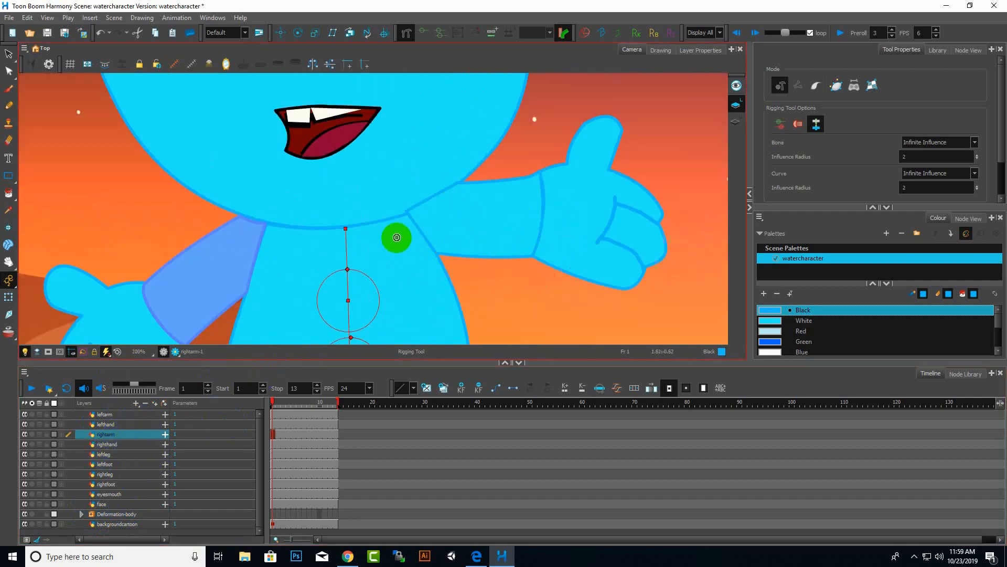
scroll(397, 238, up, 1)
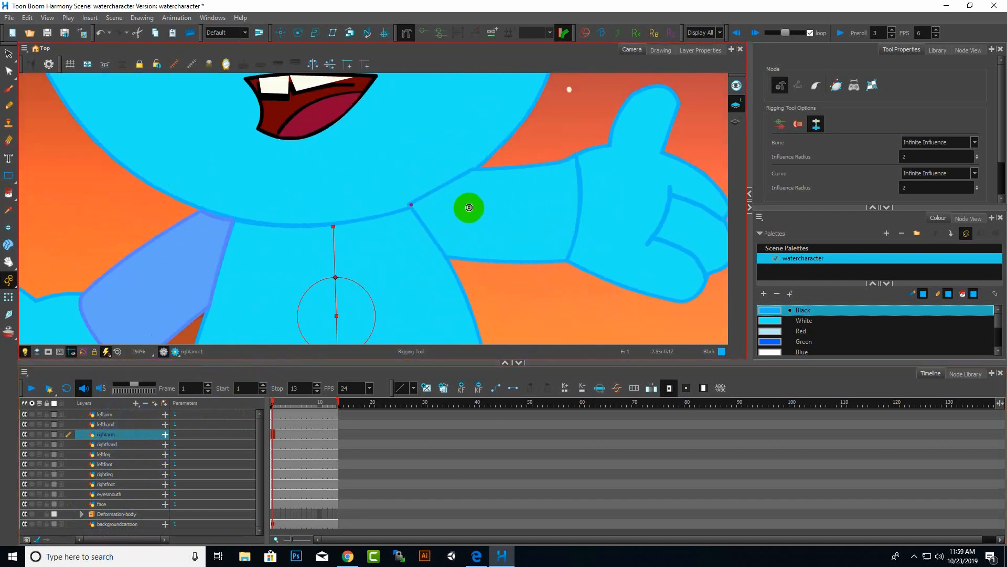
click(410, 205)
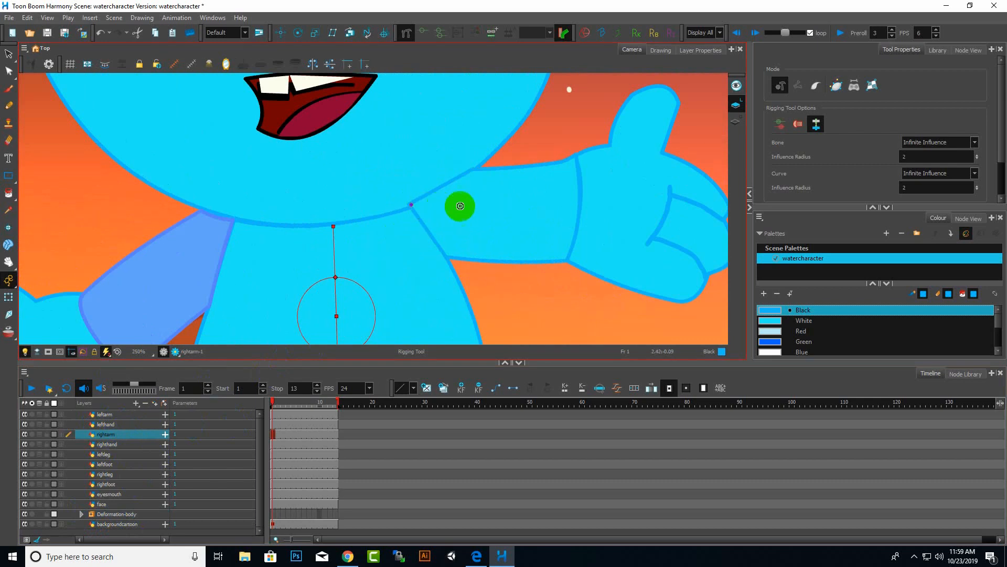
click(492, 208)
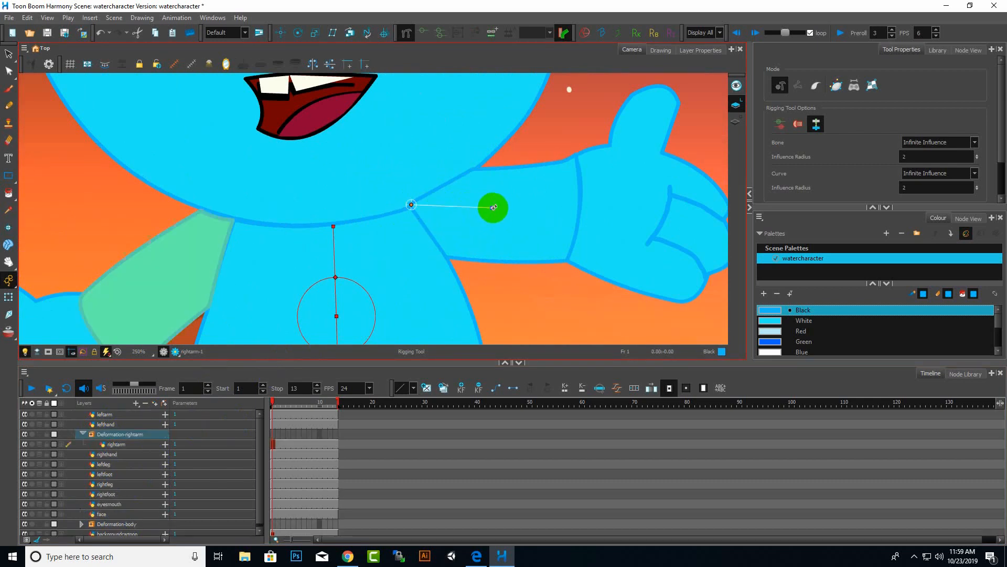
click(576, 206)
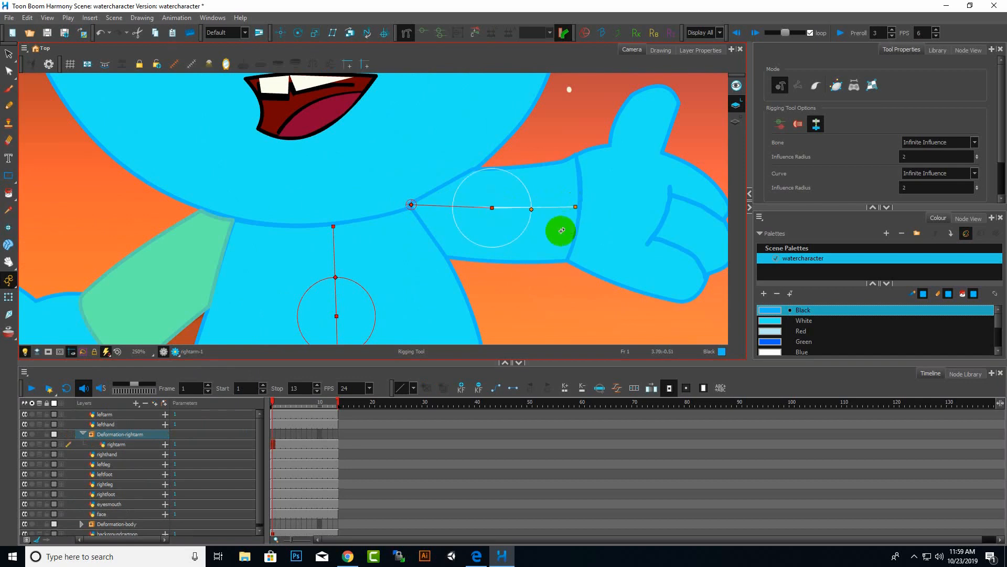
Select the left arm layer and build a two-bone deformation chain from the shoulder down to the hand.
scroll(638, 258, down, 5)
scroll(589, 282, up, 3)
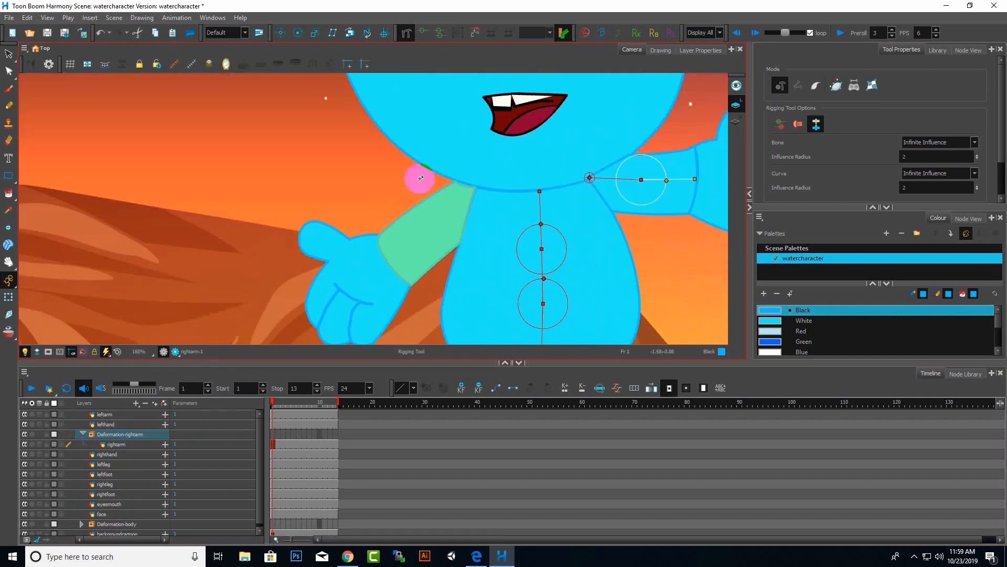
scroll(479, 213, up, 1)
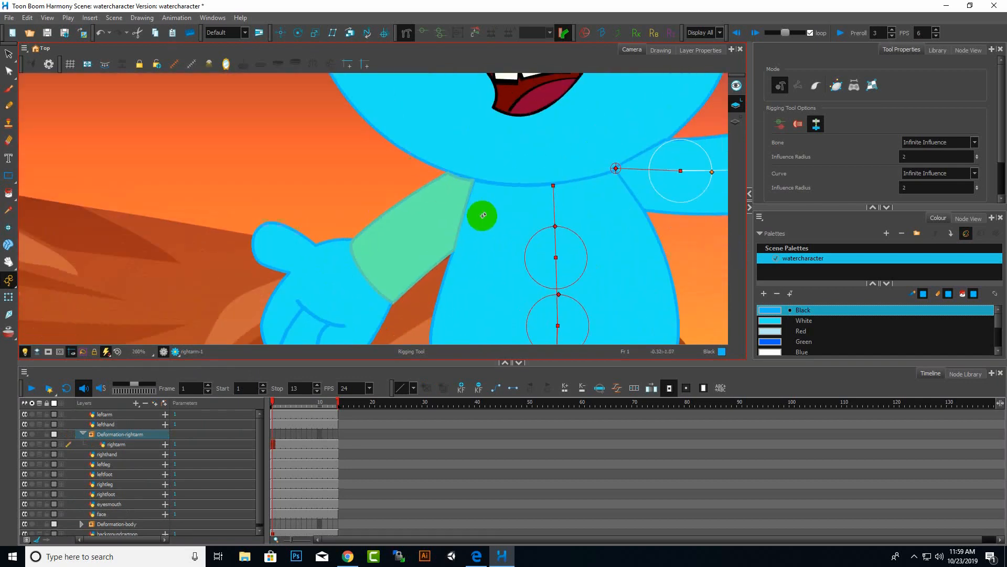
click(116, 415)
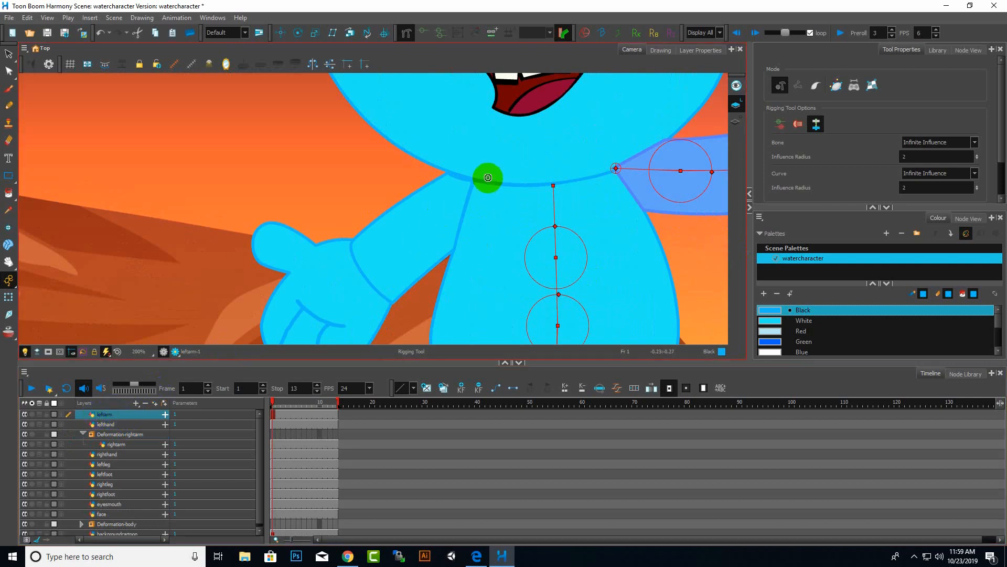
click(471, 181)
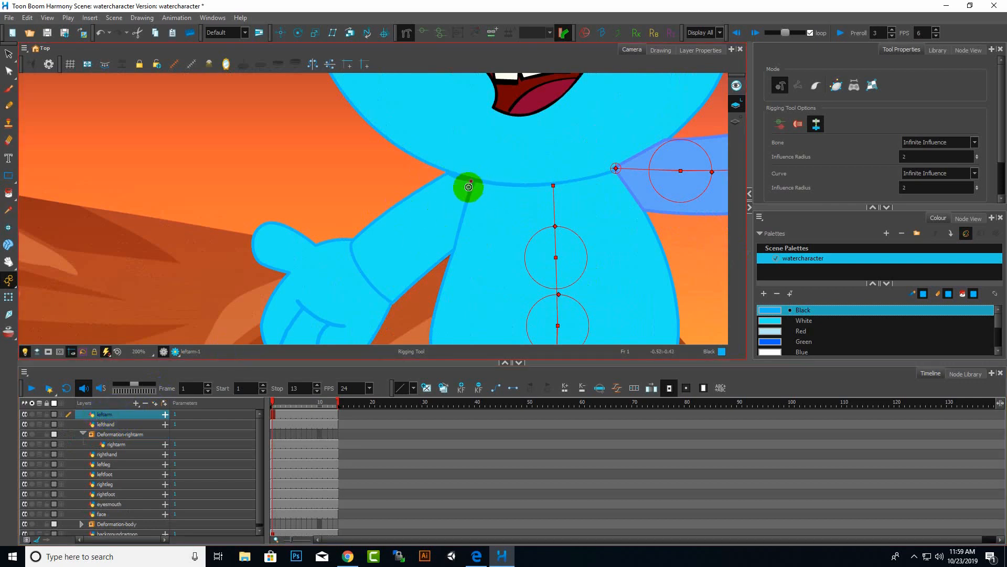
click(416, 230)
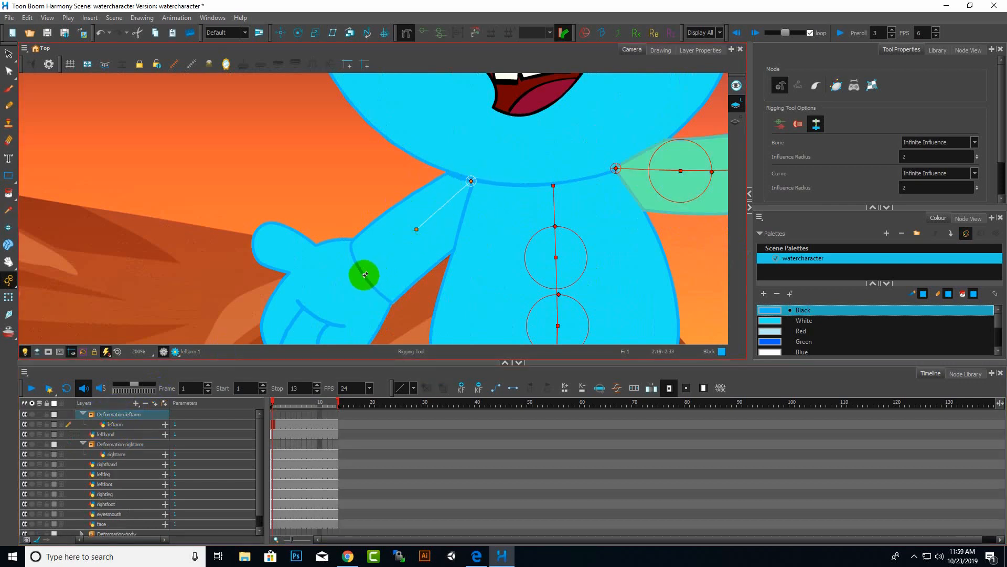
click(363, 273)
Select the left leg layer and build a two-bone deformation chain from the hip down the leg.
scroll(477, 186, down, 5)
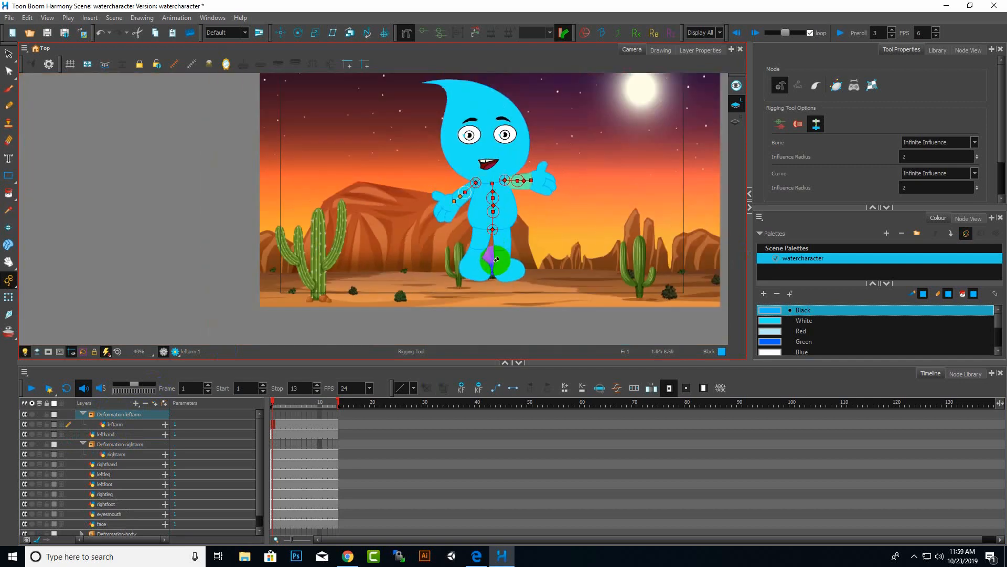
scroll(496, 259, up, 3)
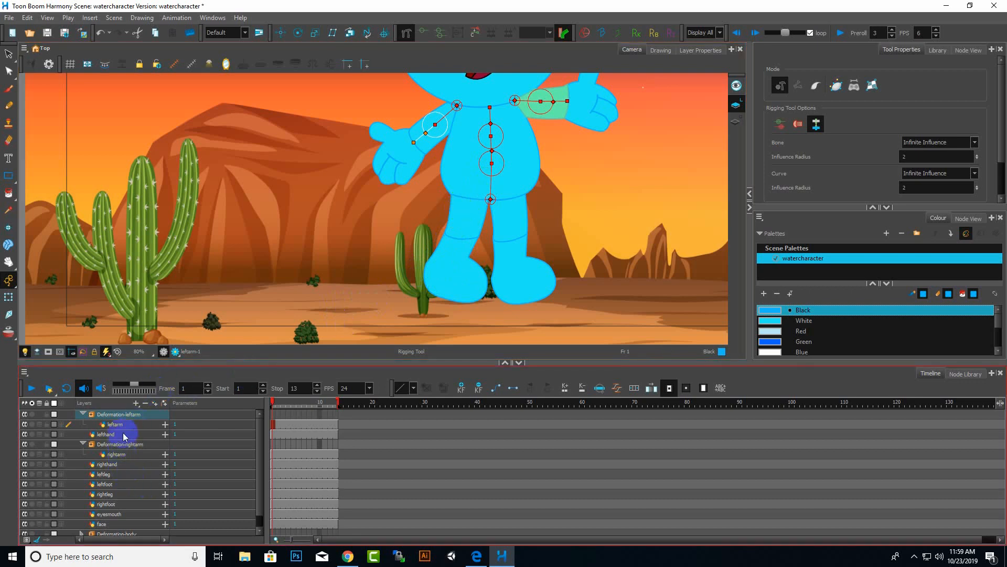
click(118, 475)
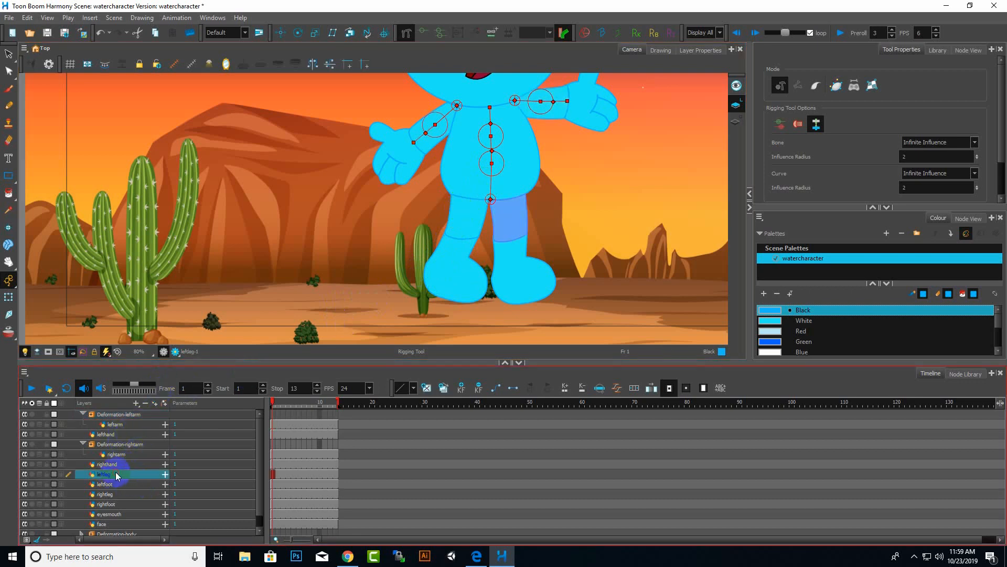
key(shift+n)
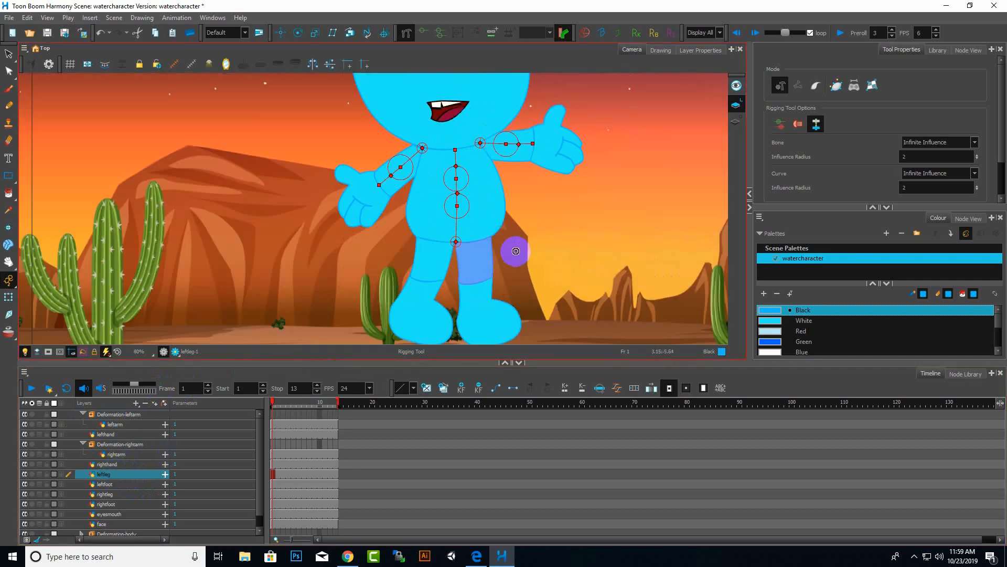
scroll(516, 250, up, 2)
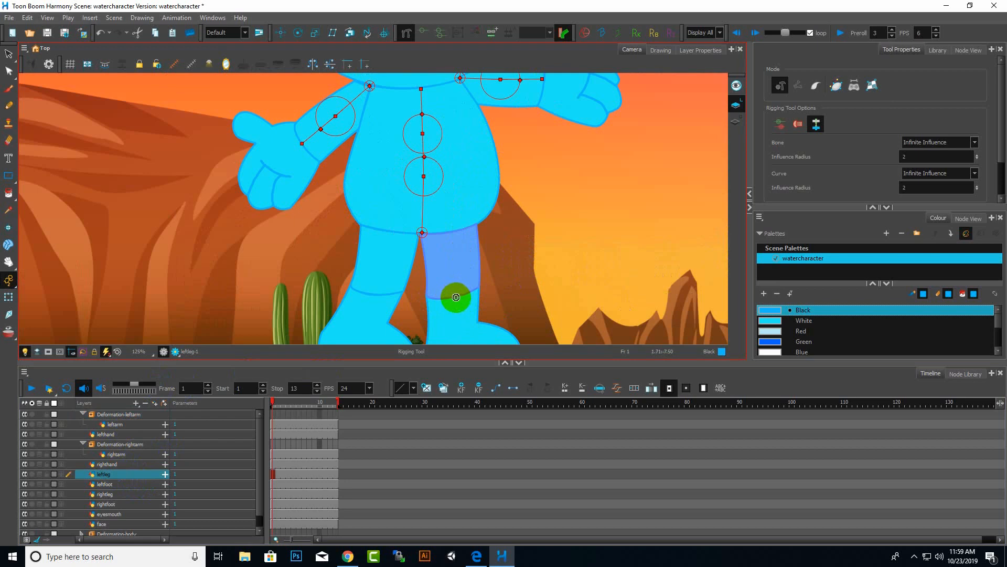
click(455, 298)
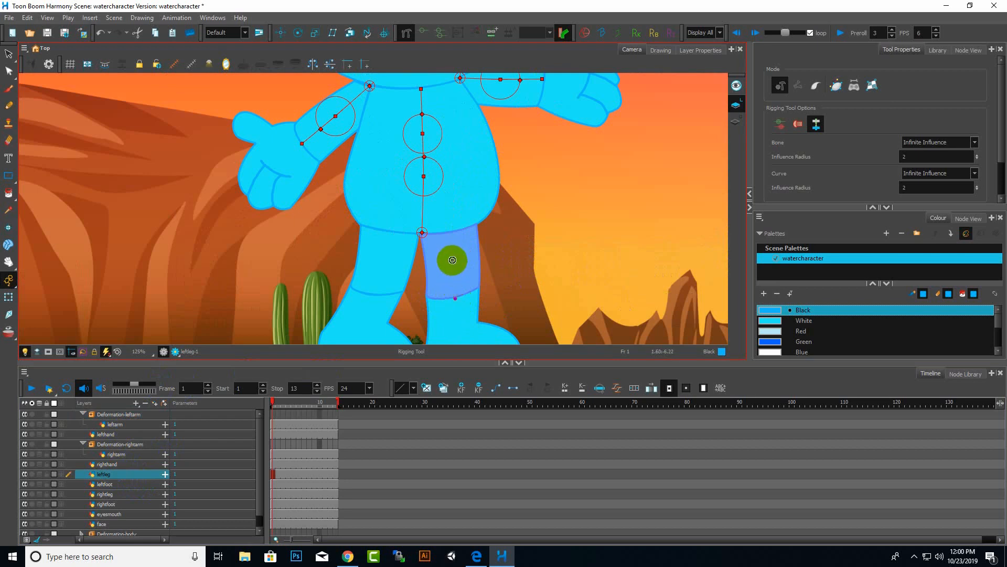
click(452, 260)
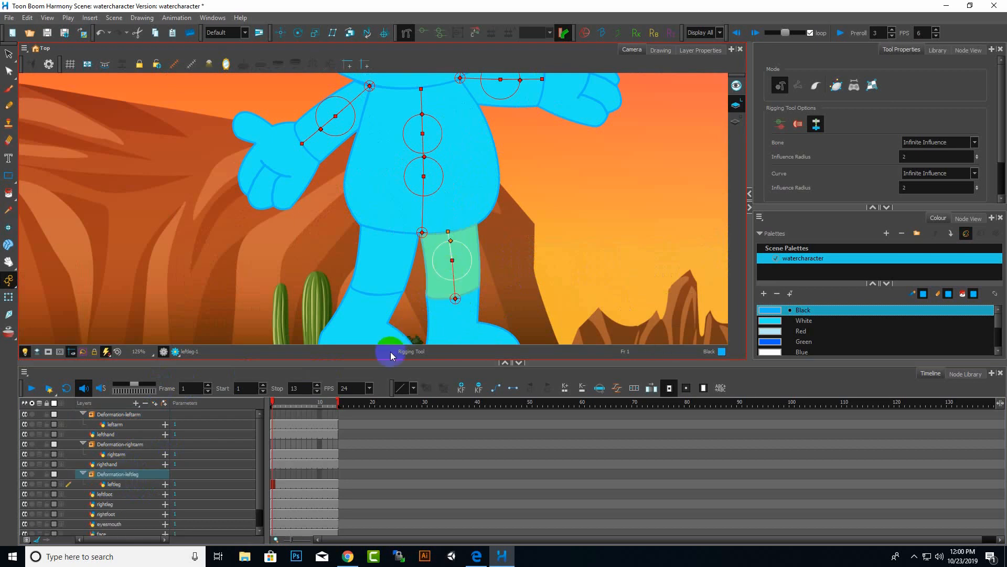
Select the right leg layer and build a two-bone deformation chain along the leg from the knee up to the hip.
scroll(564, 267, down, 3)
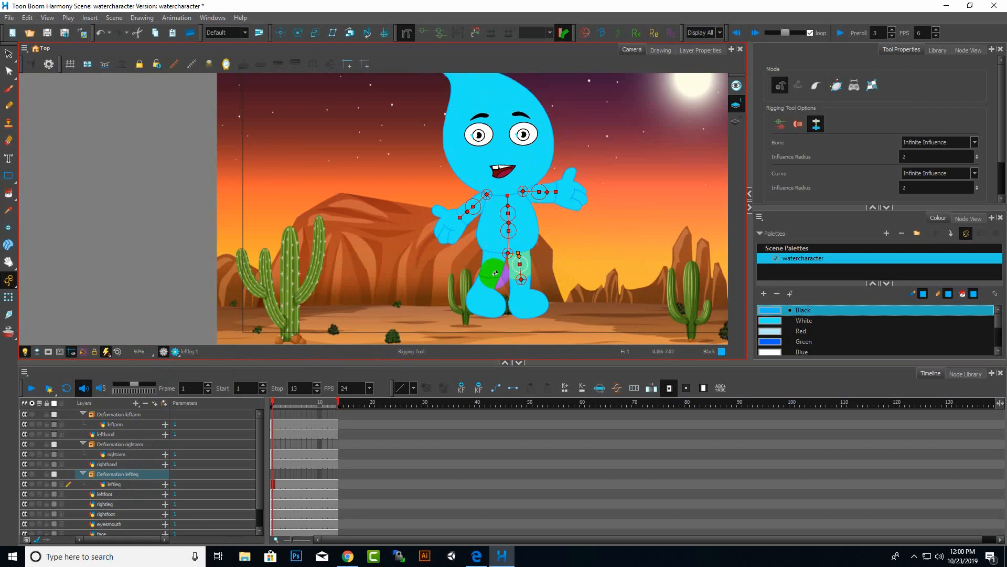
scroll(495, 273, up, 2)
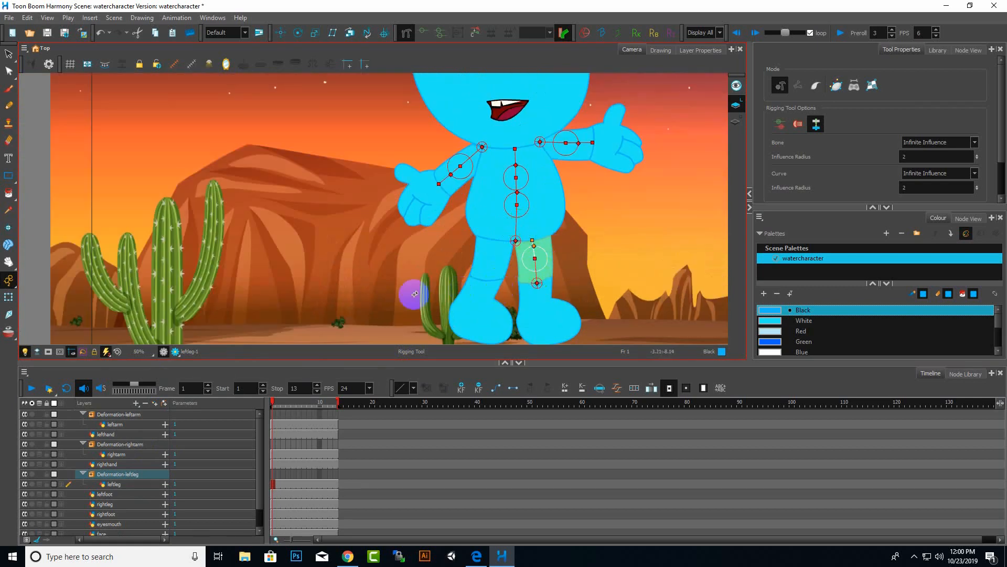
click(124, 506)
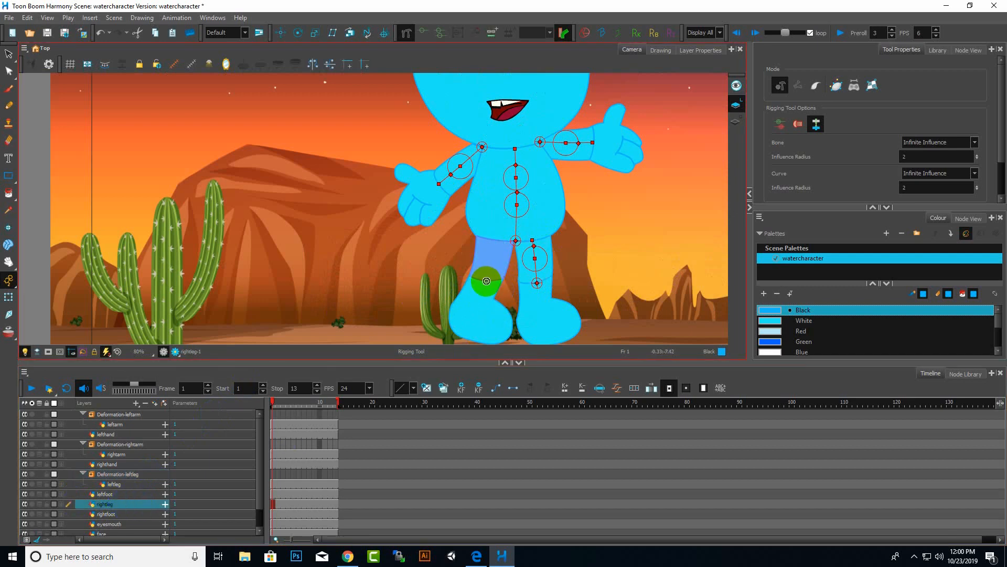
click(489, 280)
click(492, 260)
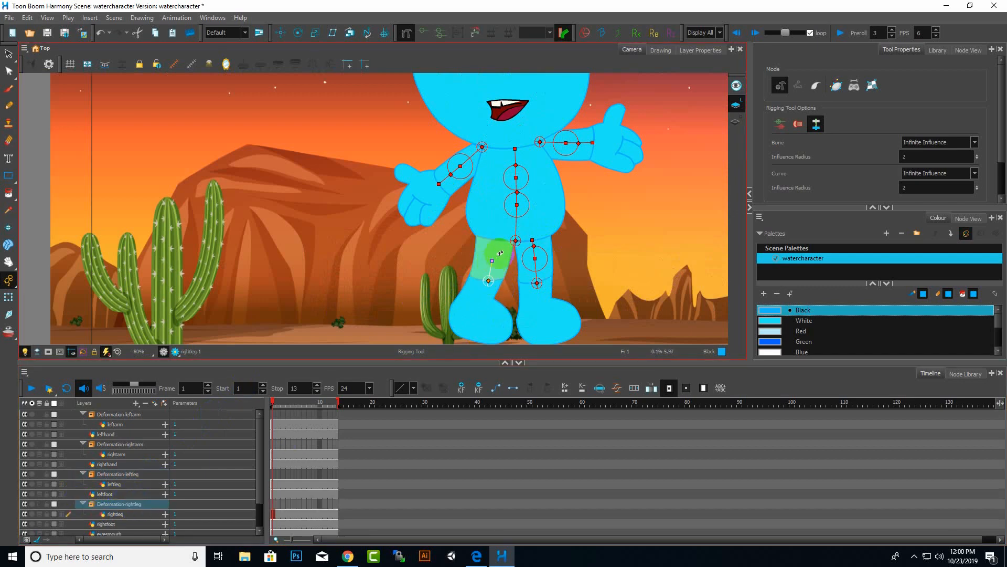
click(494, 240)
Leave the Rigging tool and switch to the Transform tool to test the deformation chains.
scroll(424, 264, down, 6)
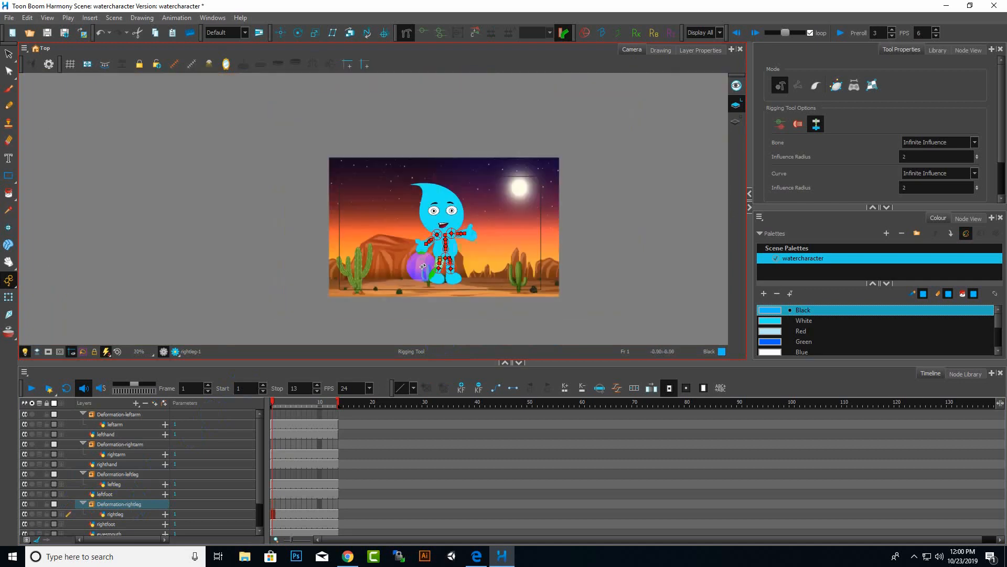
scroll(461, 254, up, 5)
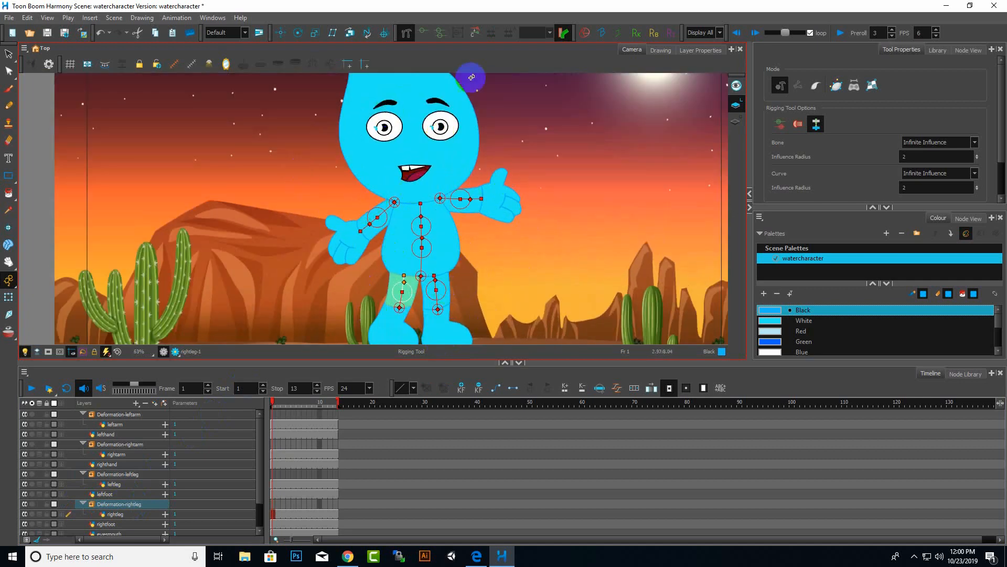
scroll(482, 225, down, 5)
scroll(510, 186, up, 5)
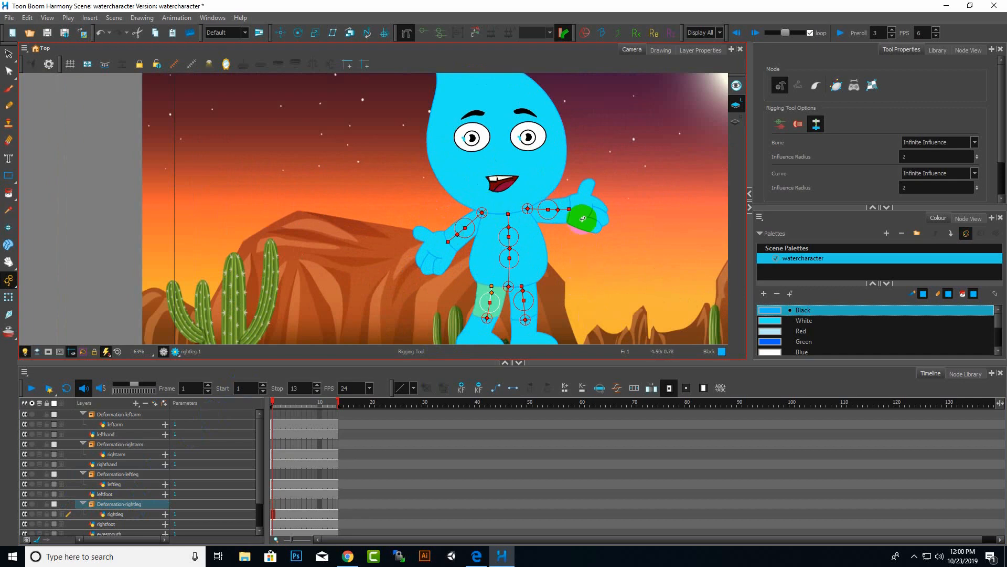
scroll(504, 306, down, 2)
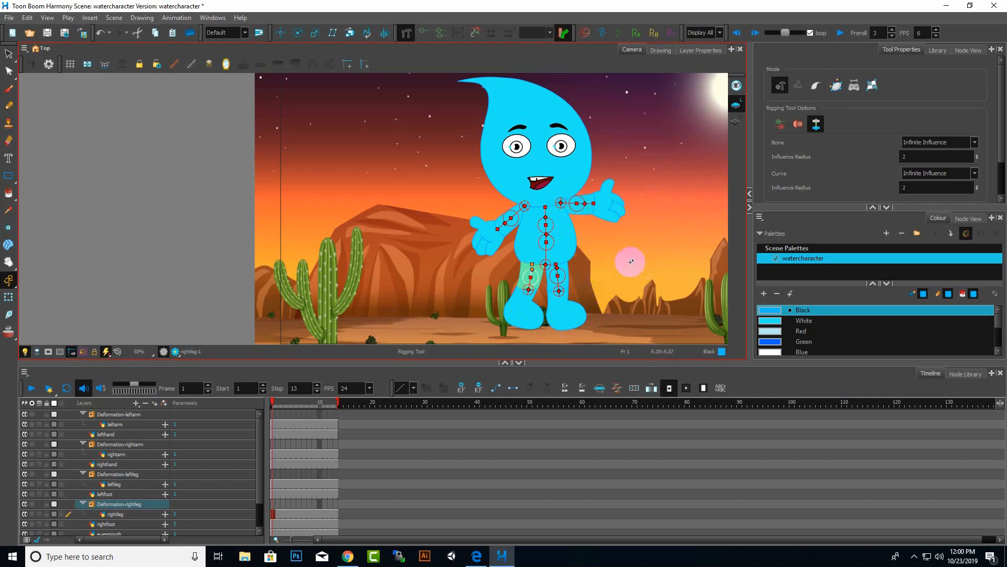
scroll(425, 253, down, 2)
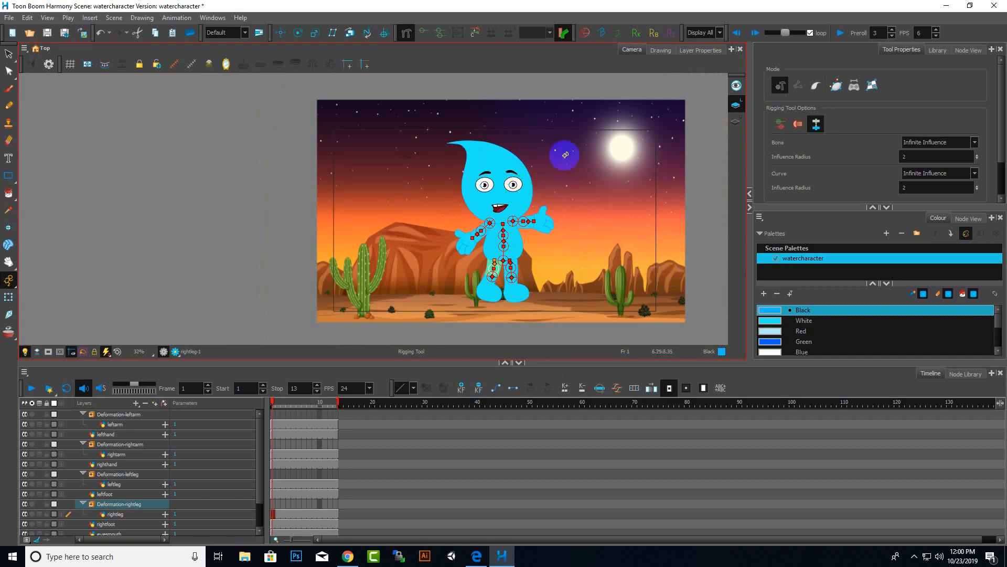
click(826, 125)
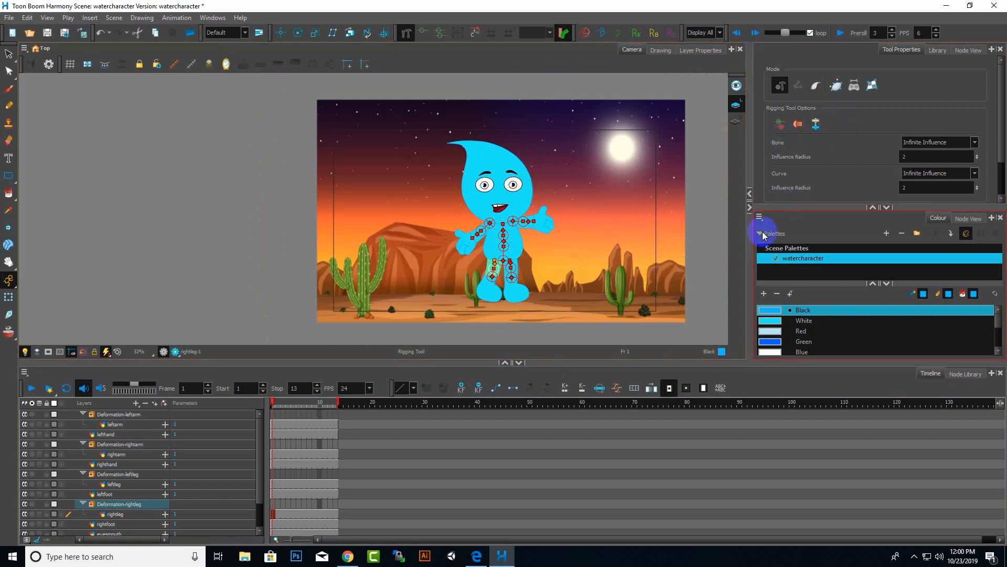
scroll(492, 270, up, 3)
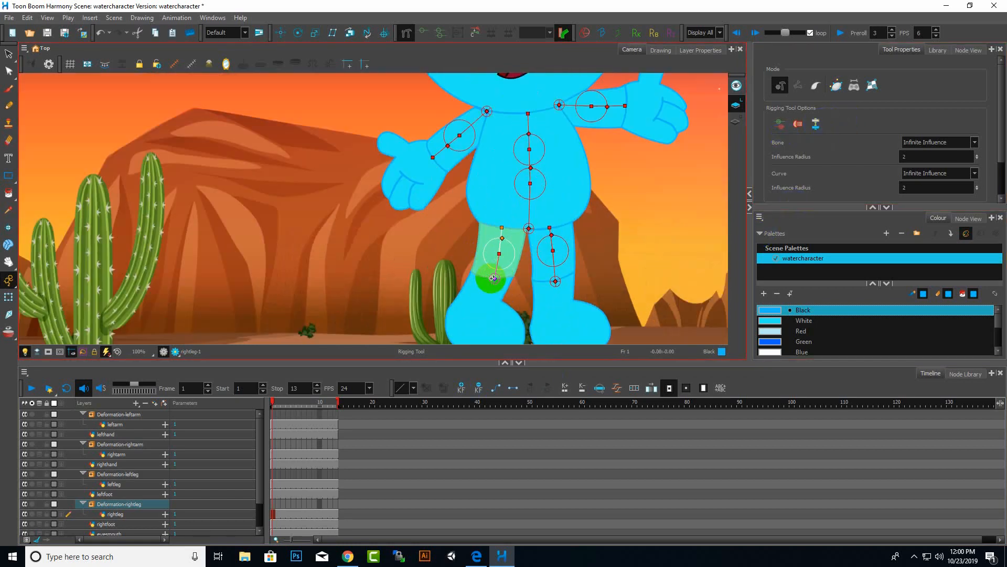
click(494, 278)
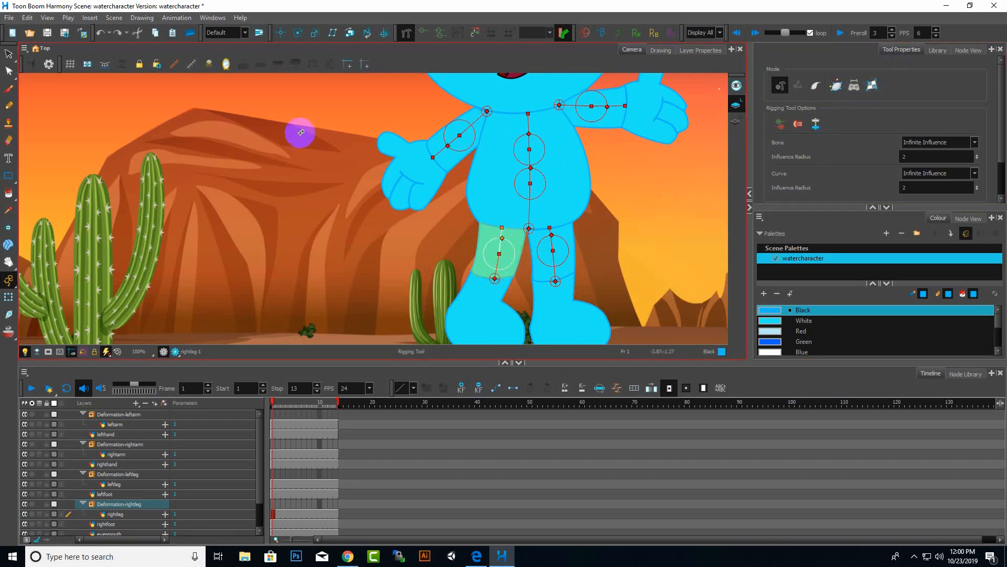
click(29, 63)
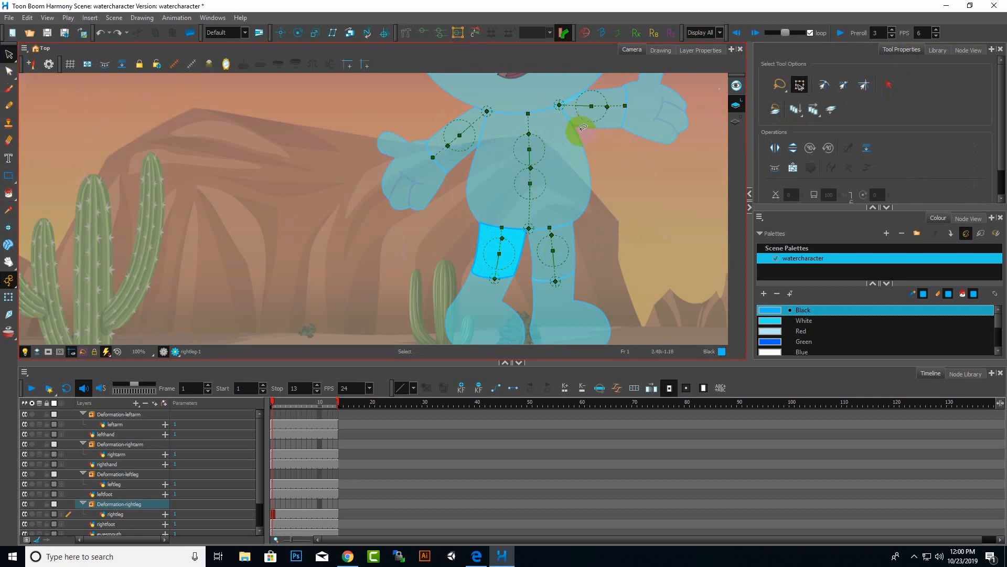
click(7, 298)
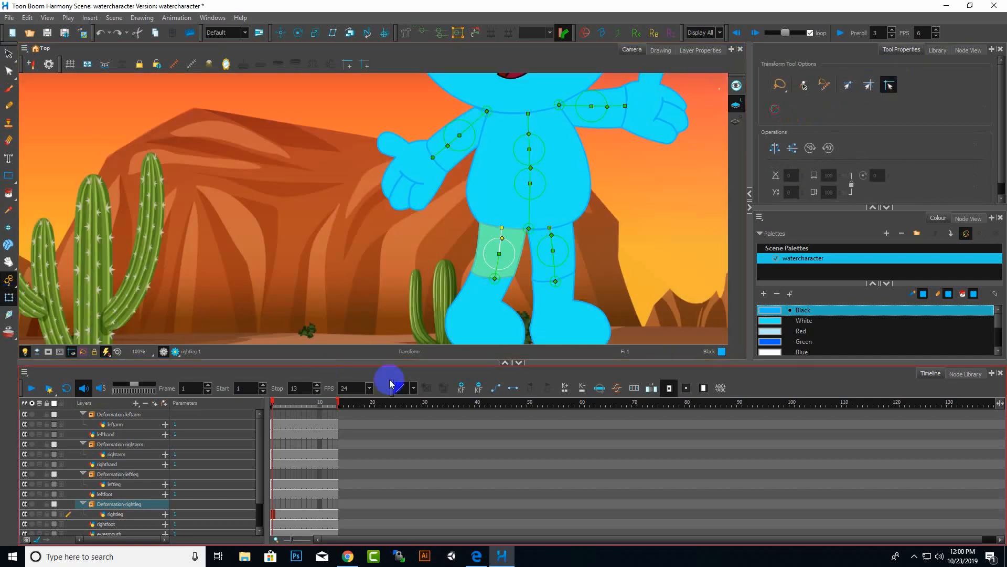
Try rotating the right arm's bones up and down to test the deformation, then undo the rotations.
scroll(619, 189, down, 2)
scroll(645, 142, up, 7)
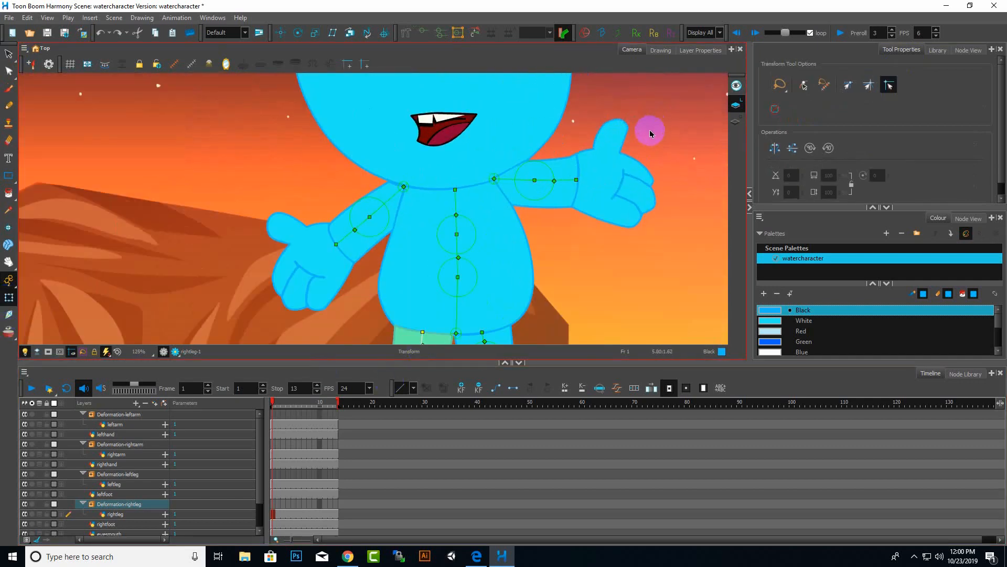
scroll(577, 192, down, 3)
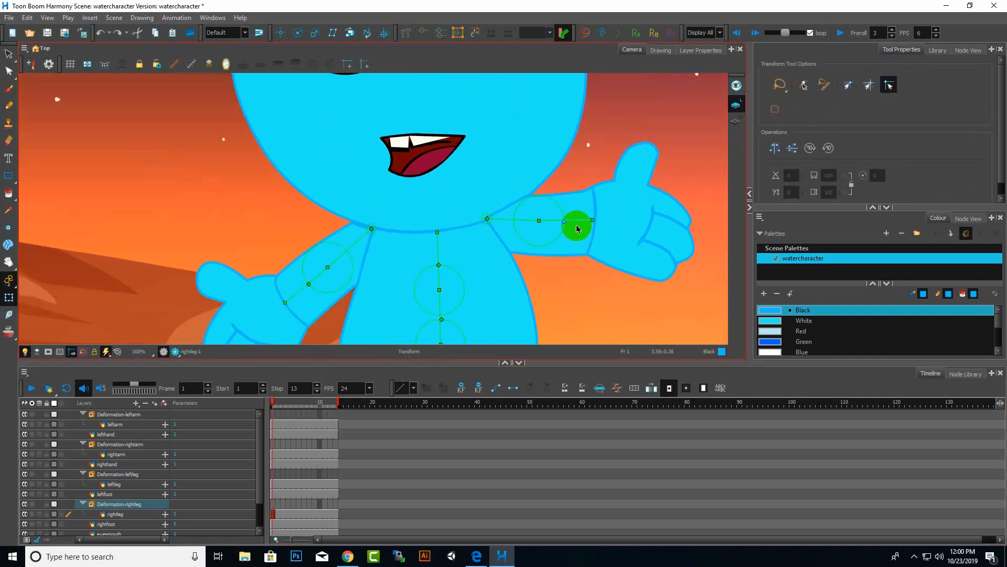
drag(574, 220, 574, 189)
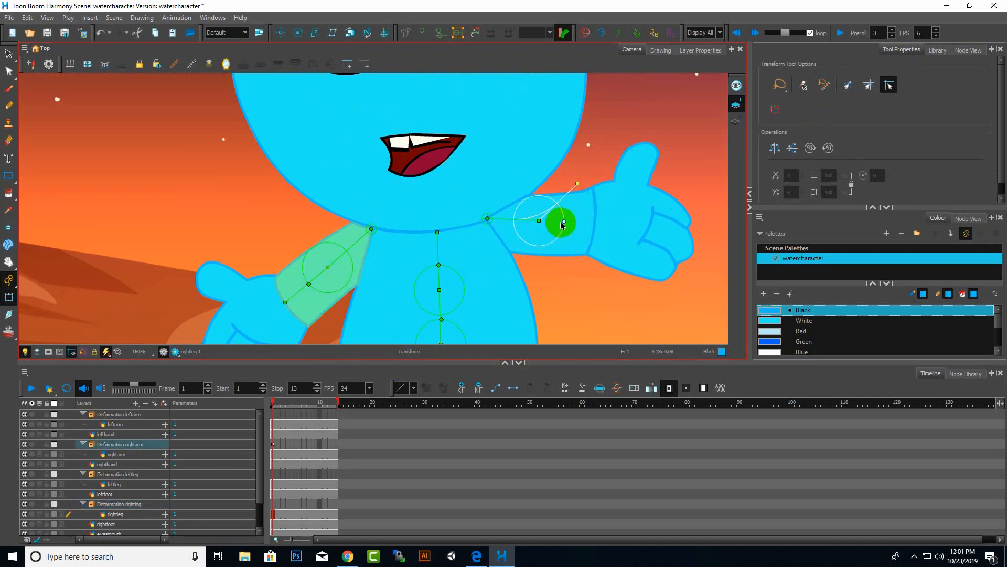
key(ctrl+z)
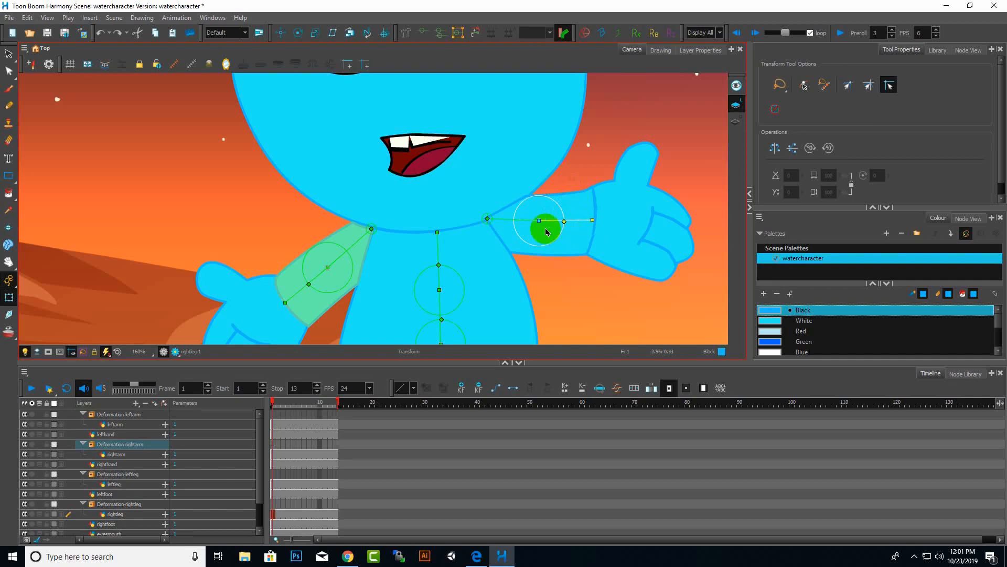
drag(541, 222, 549, 196)
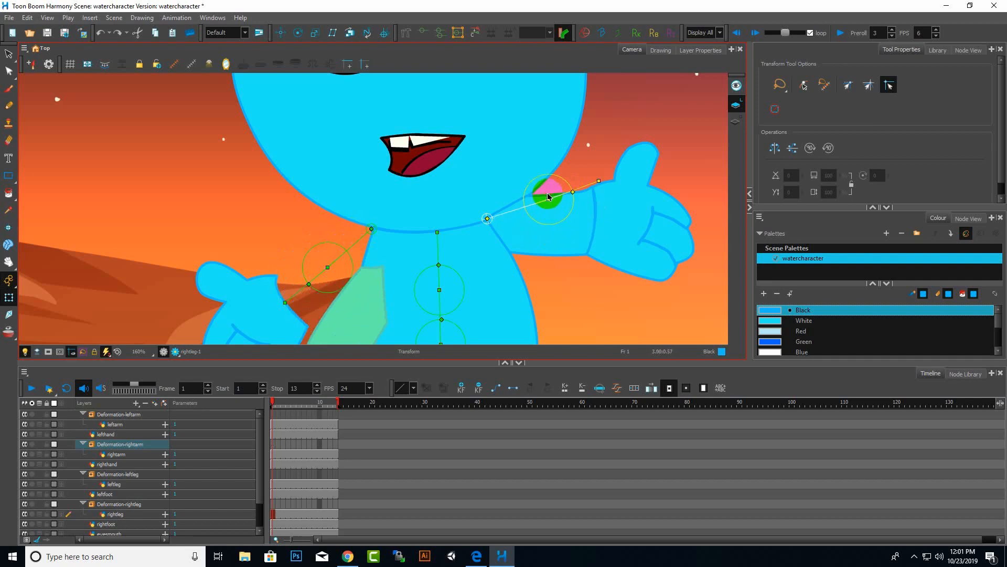
scroll(549, 196, down, 5)
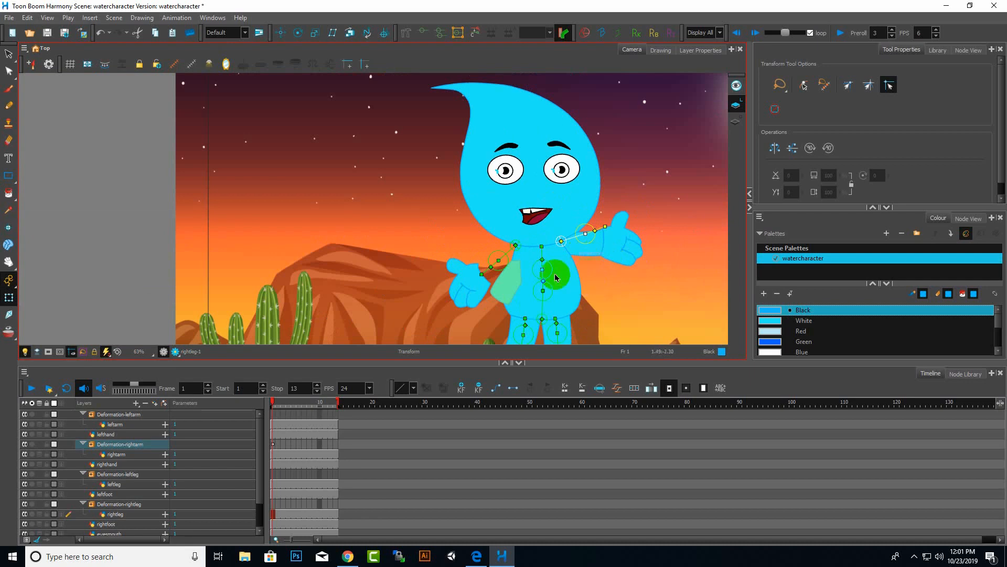
scroll(556, 278, up, 4)
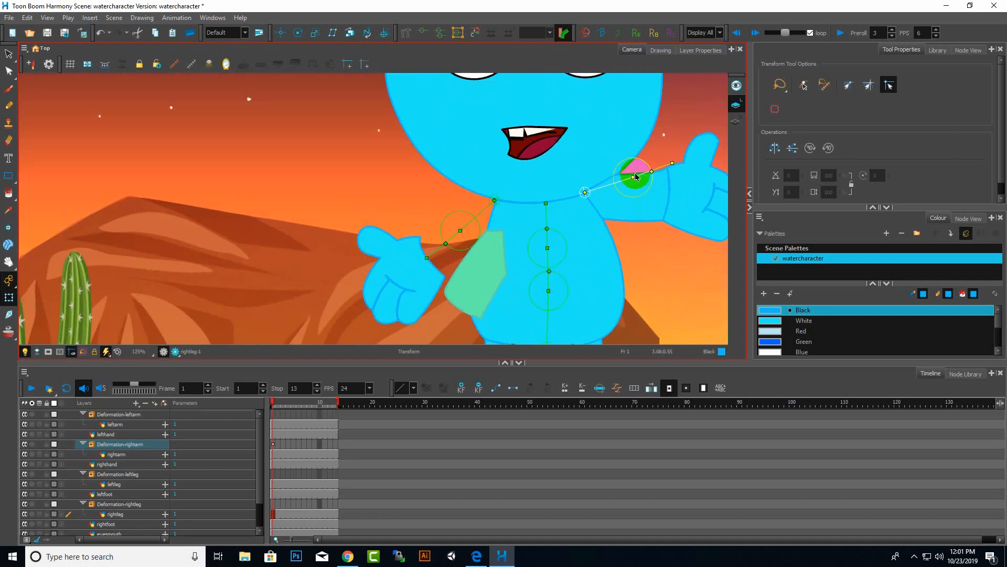
drag(634, 177, 638, 204)
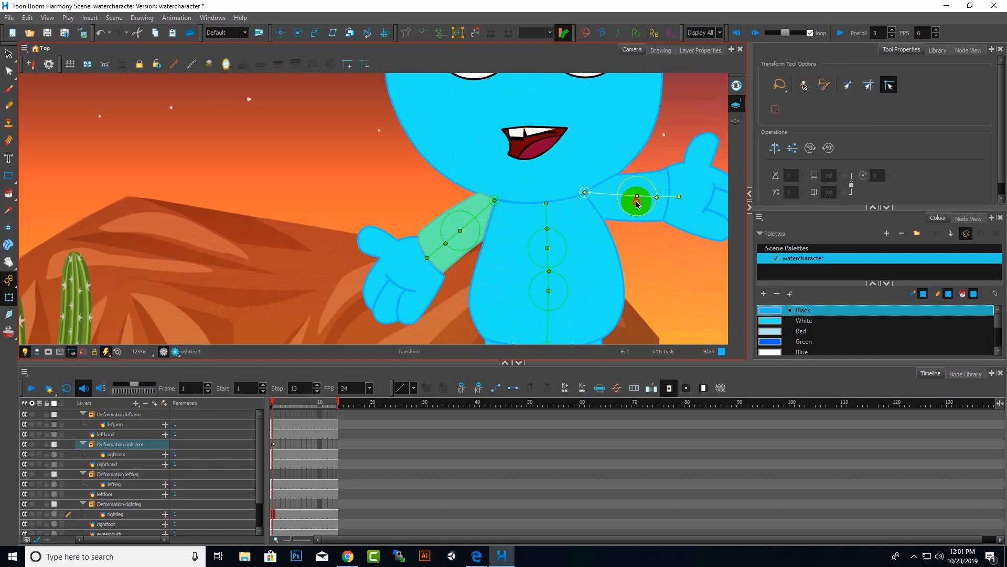
drag(637, 202, 636, 201)
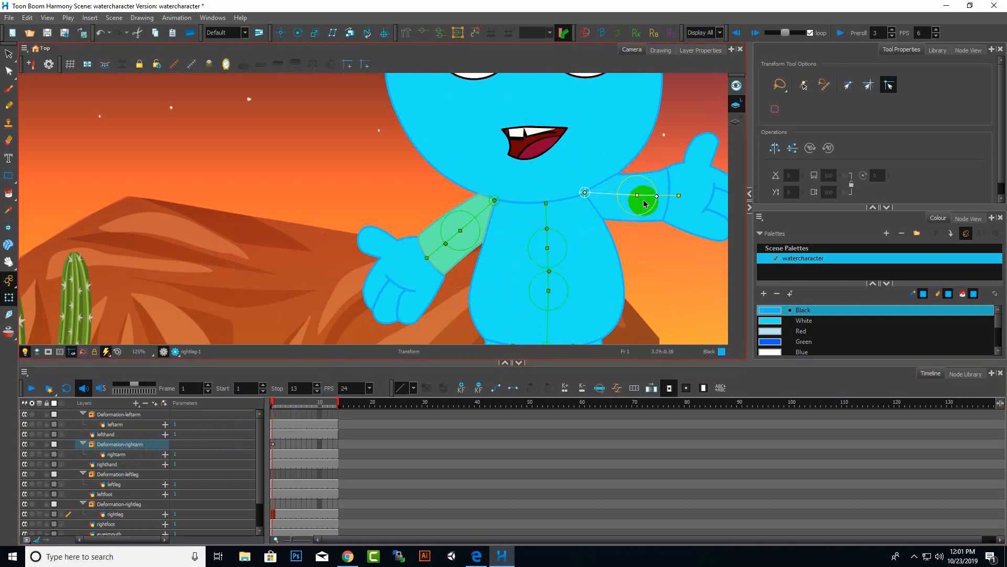
click(396, 272)
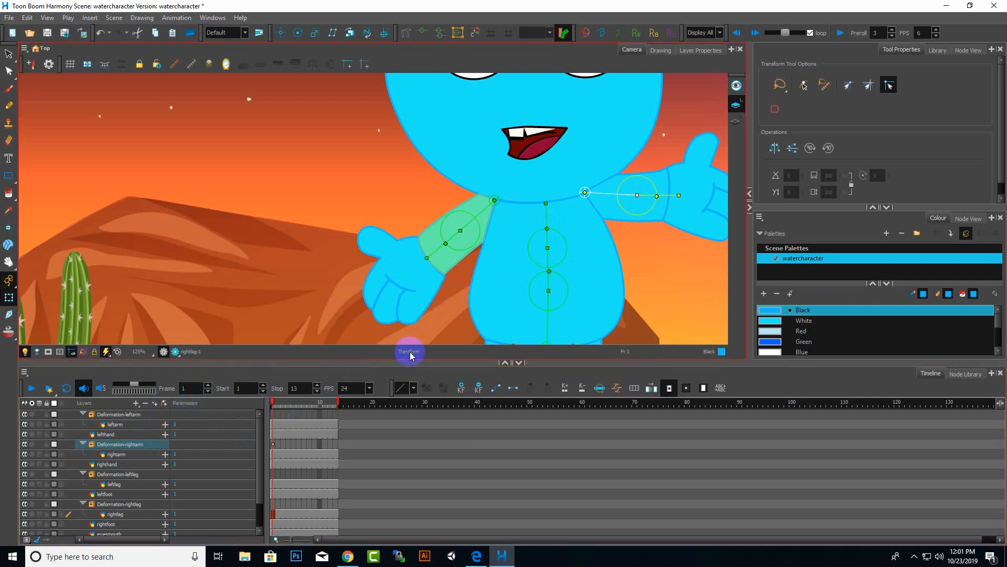
key(ctrl+z)
key(ctrl+z)
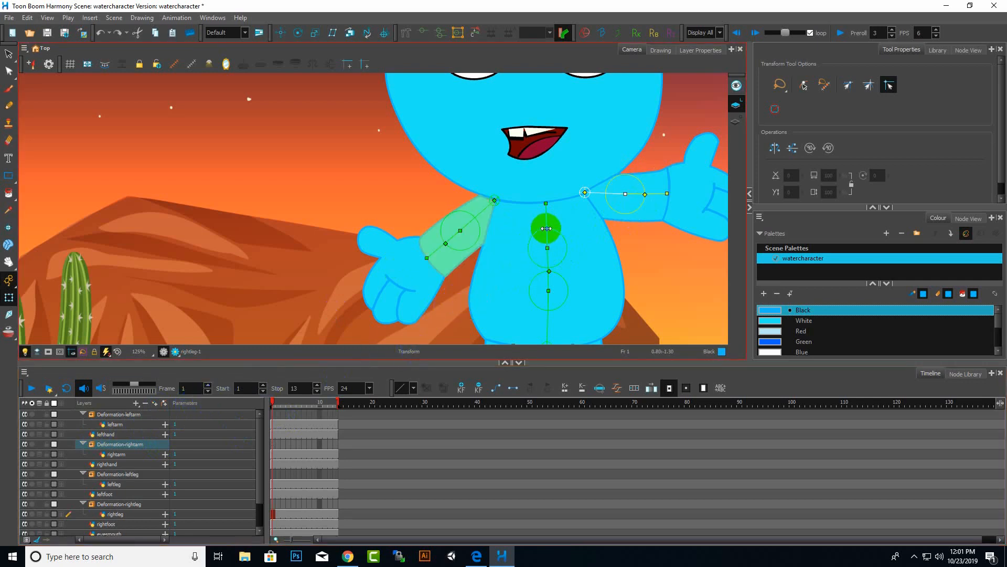
Drag the body chain's bones slightly to test how the torso deforms, undoing the first nudge.
drag(545, 214, 553, 215)
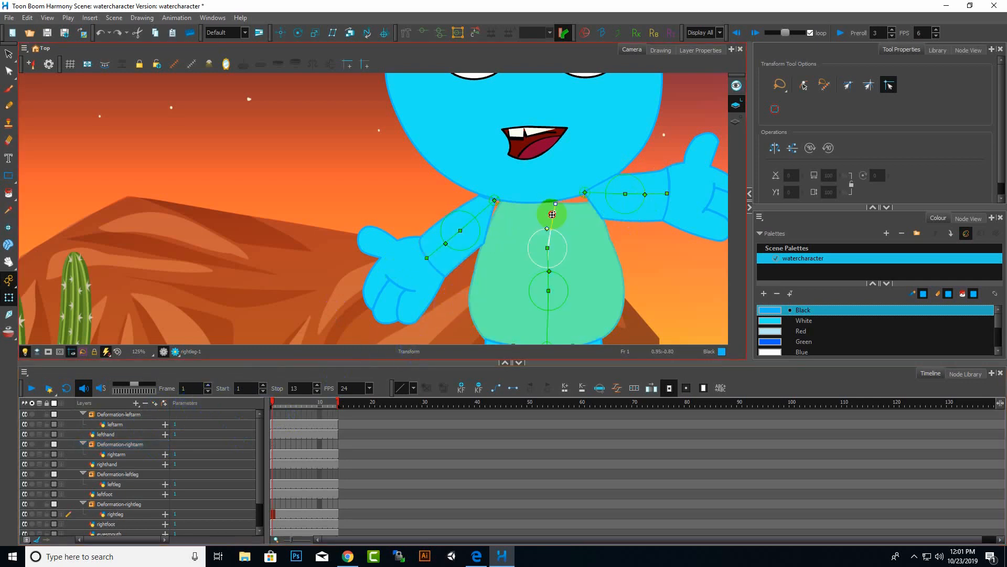
key(ctrl+z)
scroll(562, 225, down, 3)
scroll(552, 267, up, 5)
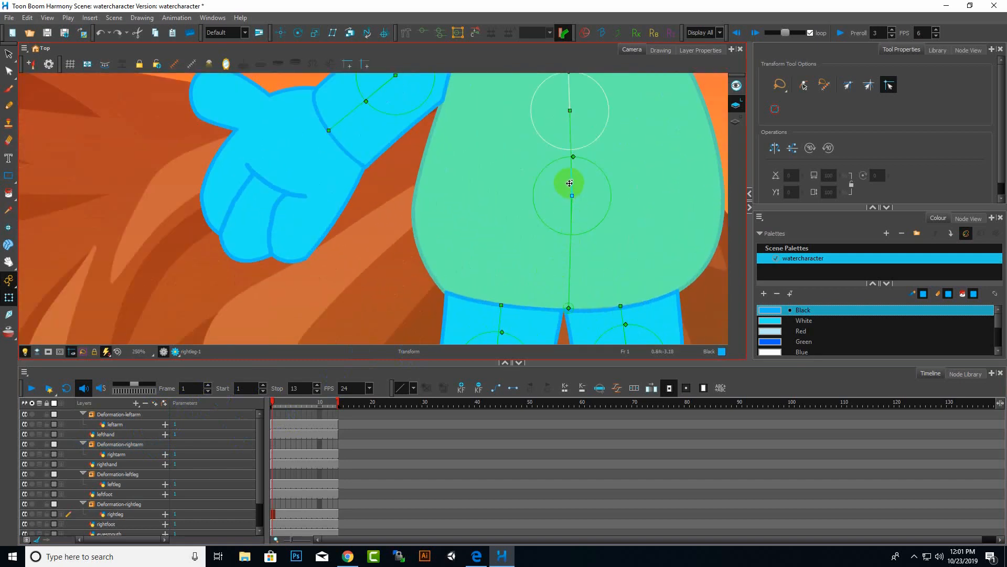
drag(570, 183, 610, 185)
scroll(502, 248, down, 6)
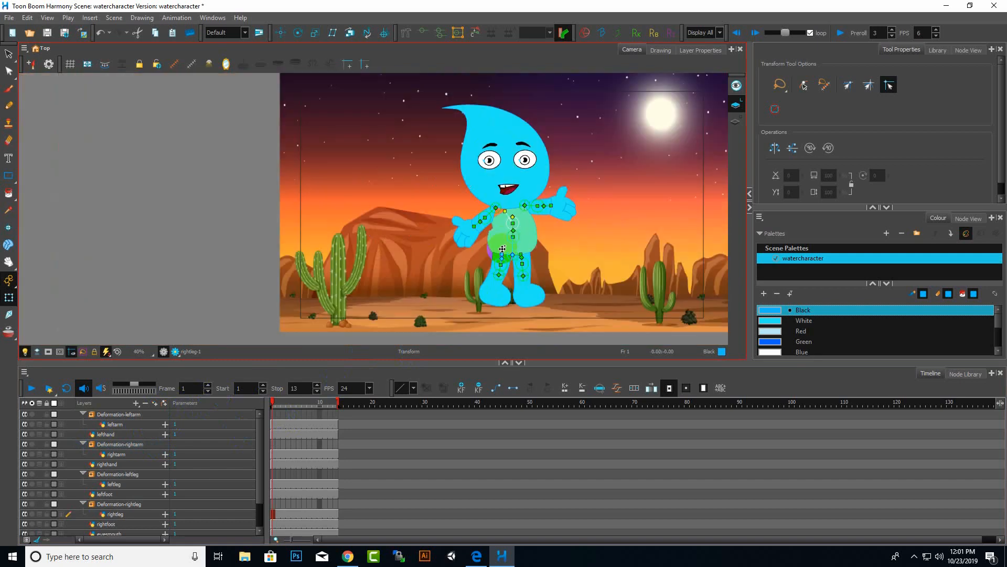
scroll(502, 248, up, 4)
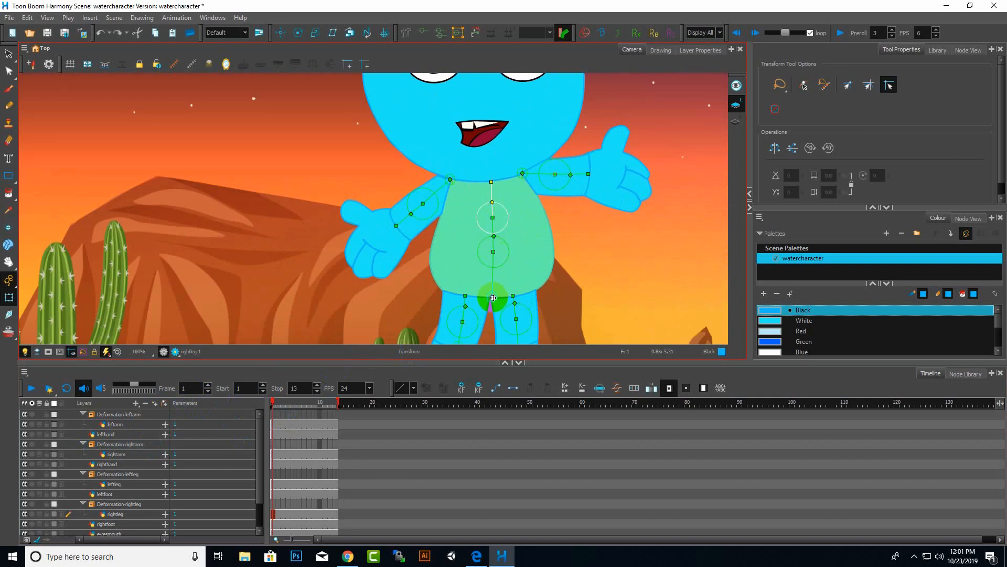
mouse_move(493, 297)
mouse_down()
mouse_move(479, 294)
mouse_move(522, 294)
mouse_move(370, 294)
mouse_move(491, 292)
mouse_up()
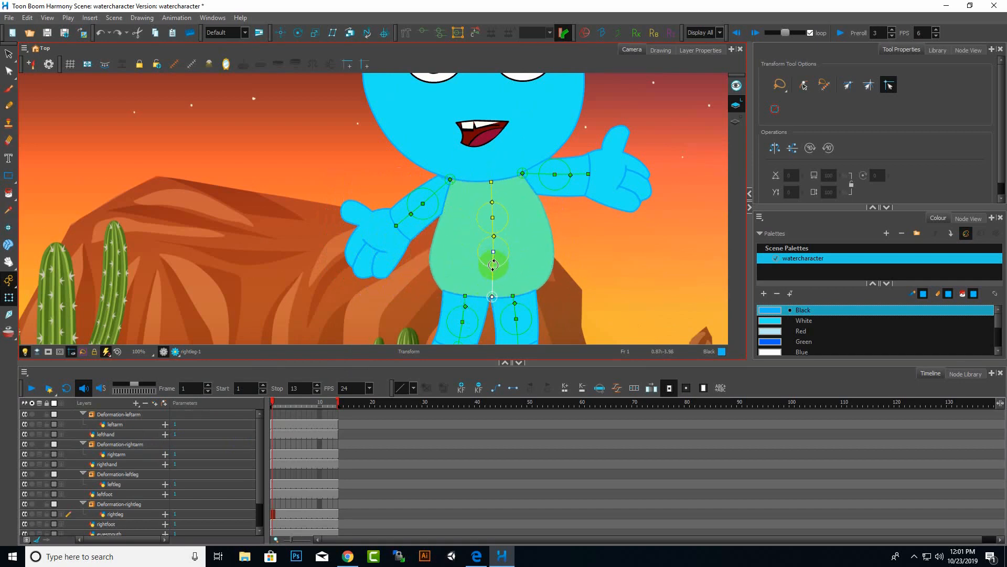
mouse_move(494, 265)
mouse_down()
mouse_move(471, 266)
mouse_move(490, 264)
mouse_up()
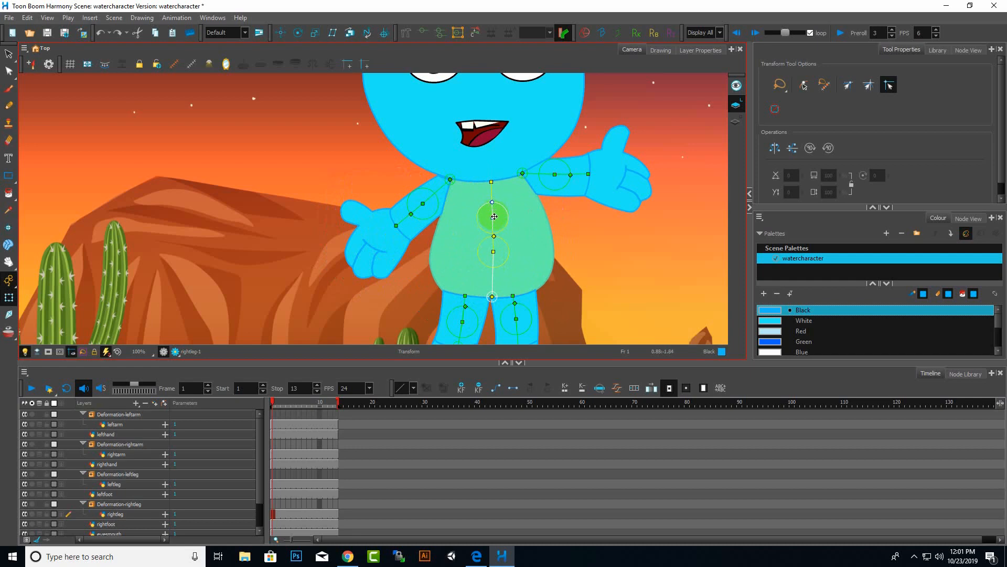
mouse_move(496, 216)
mouse_down()
mouse_move(474, 218)
mouse_move(498, 217)
mouse_move(481, 215)
mouse_move(489, 212)
mouse_up()
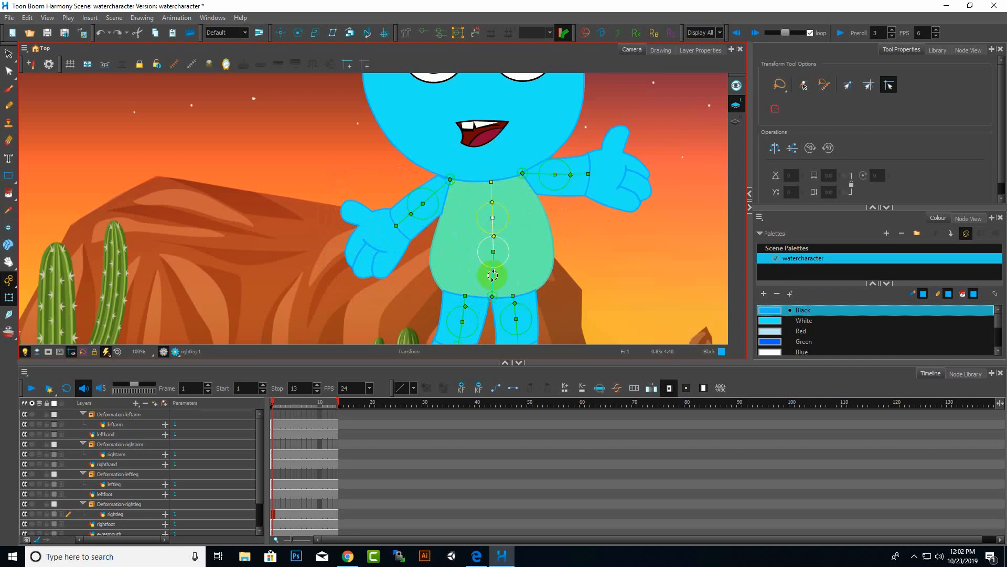
Select the left leg's lower bone and rotate it to test the leg deformation.
scroll(506, 300, down, 2)
scroll(489, 282, up, 6)
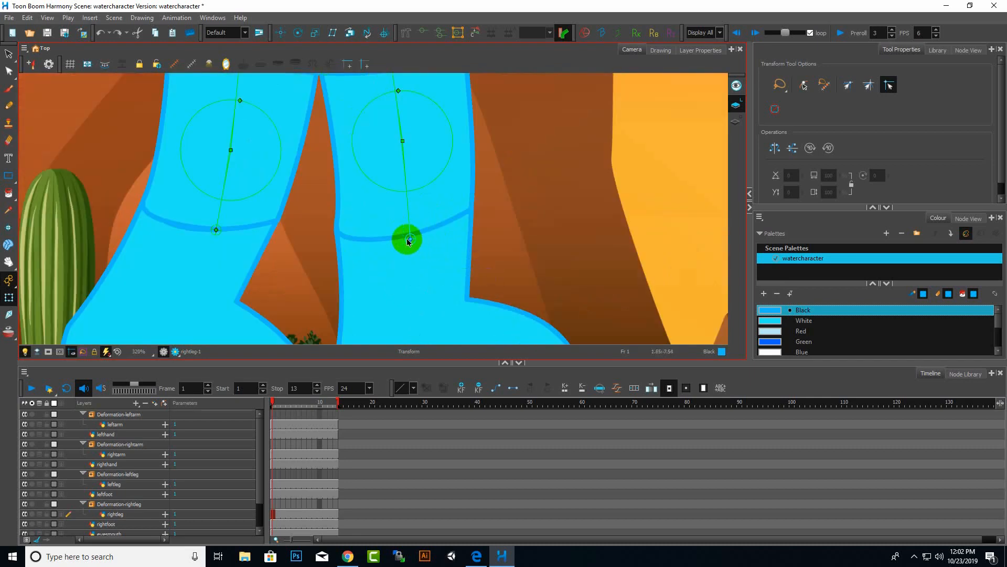
click(409, 241)
click(408, 169)
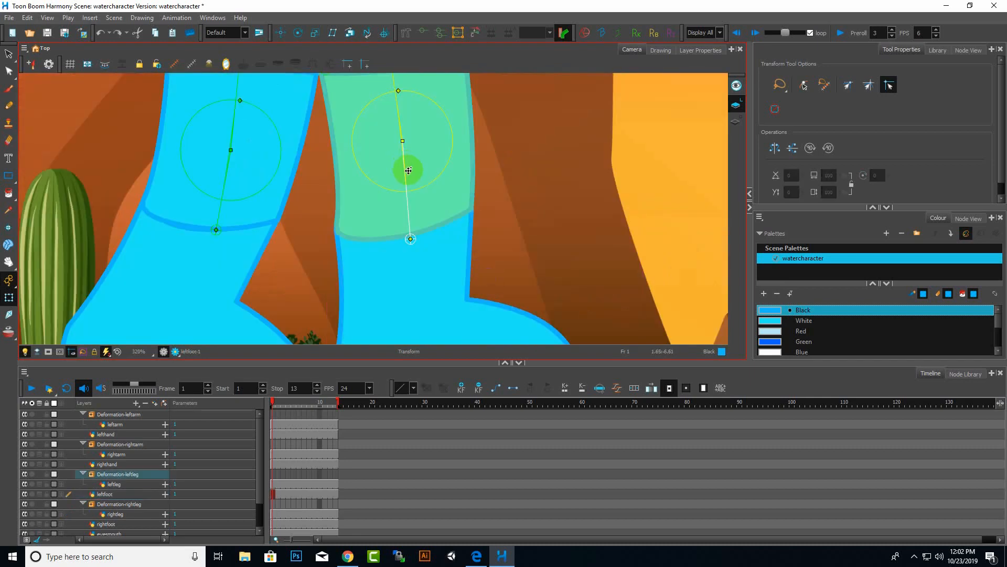
scroll(405, 168, down, 4)
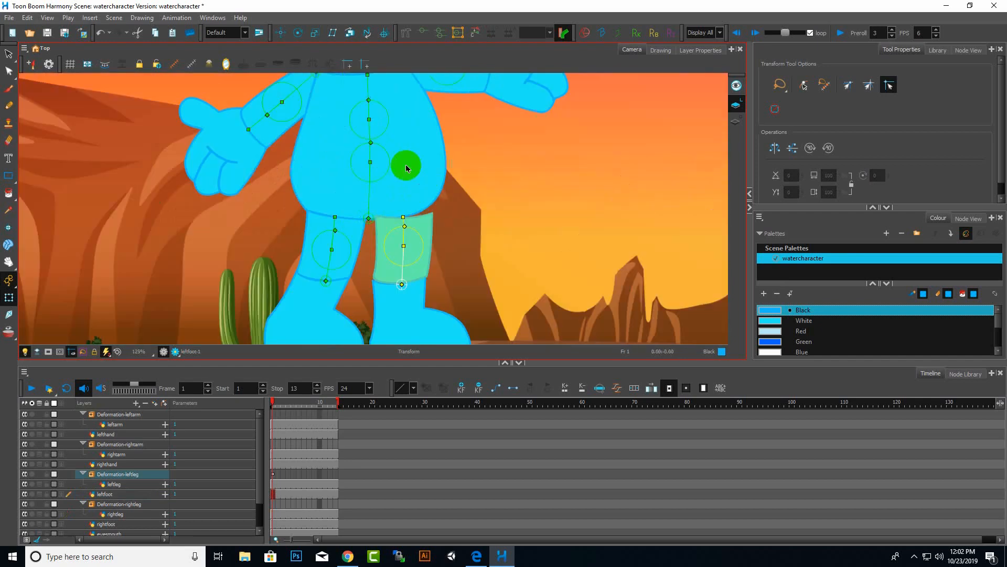
mouse_move(401, 253)
mouse_down()
mouse_move(411, 252)
mouse_move(382, 245)
mouse_move(435, 245)
mouse_move(413, 237)
mouse_up()
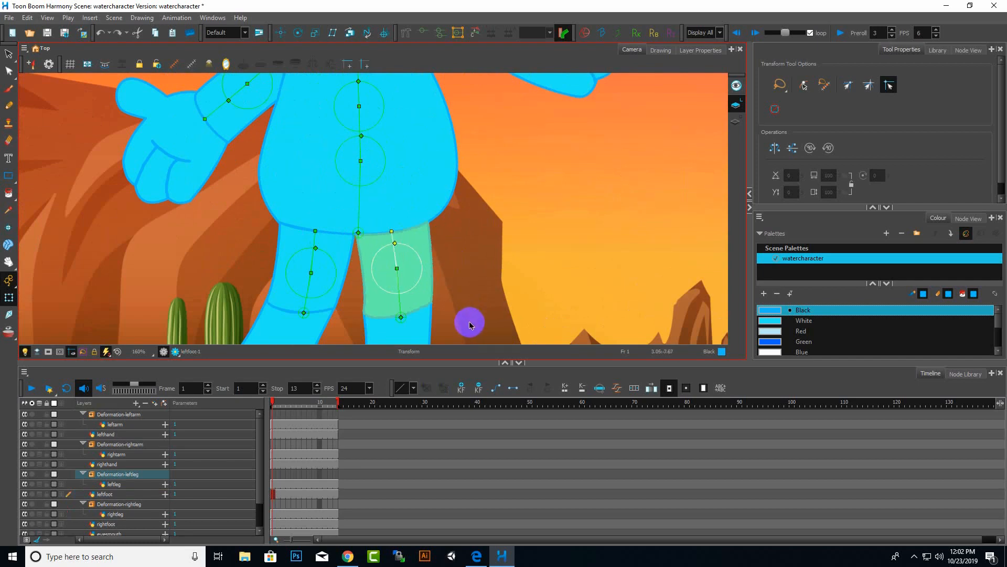
scroll(454, 241, down, 5)
scroll(455, 240, up, 4)
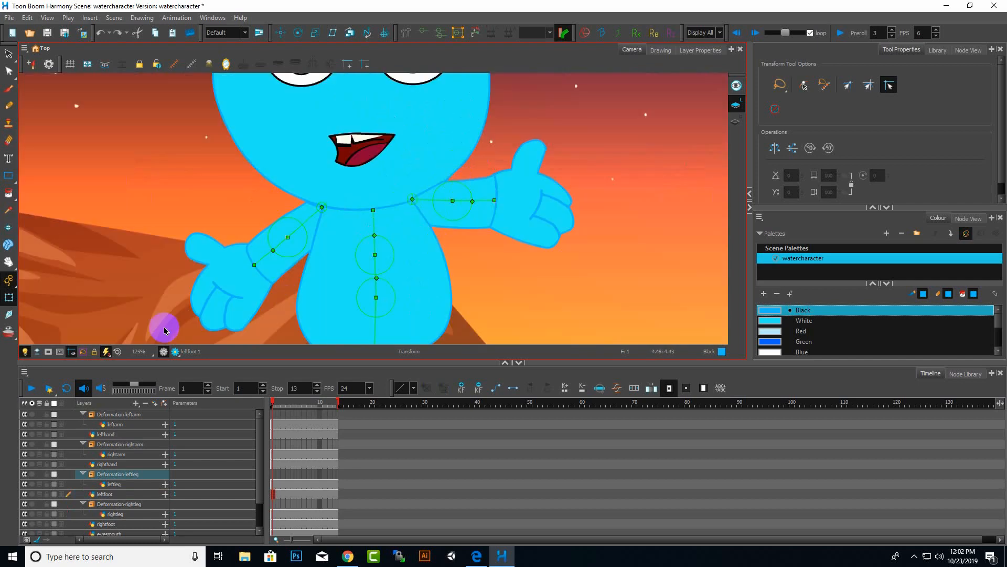
Try deleting the right arm and left arm deformation groups, then undo the deletions.
click(121, 445)
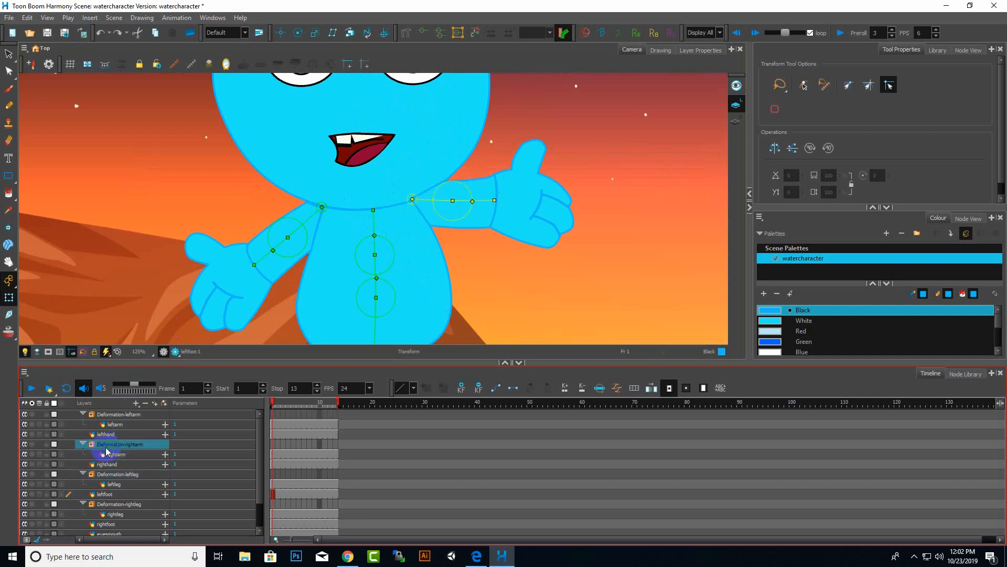
right_click(118, 449)
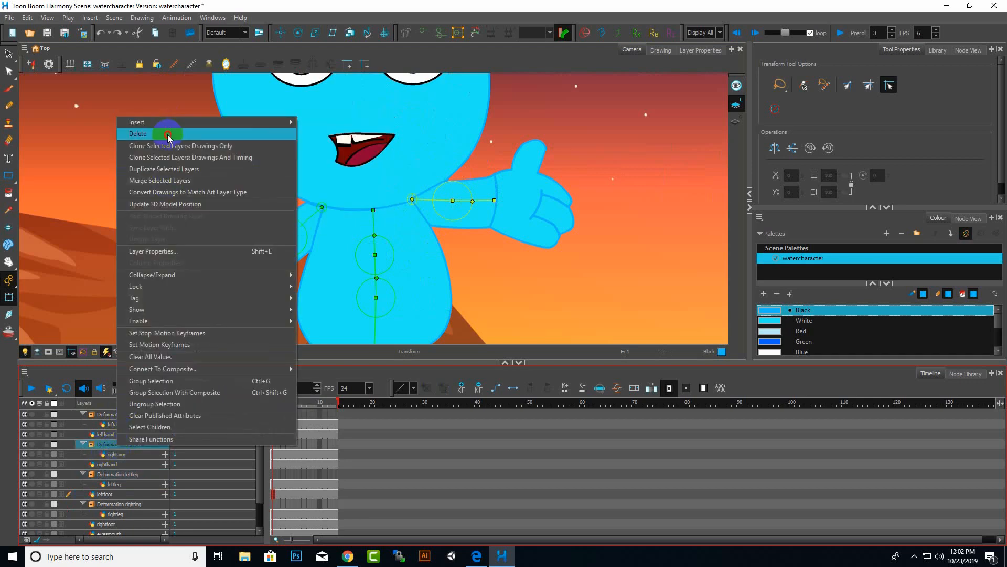
click(200, 132)
click(127, 455)
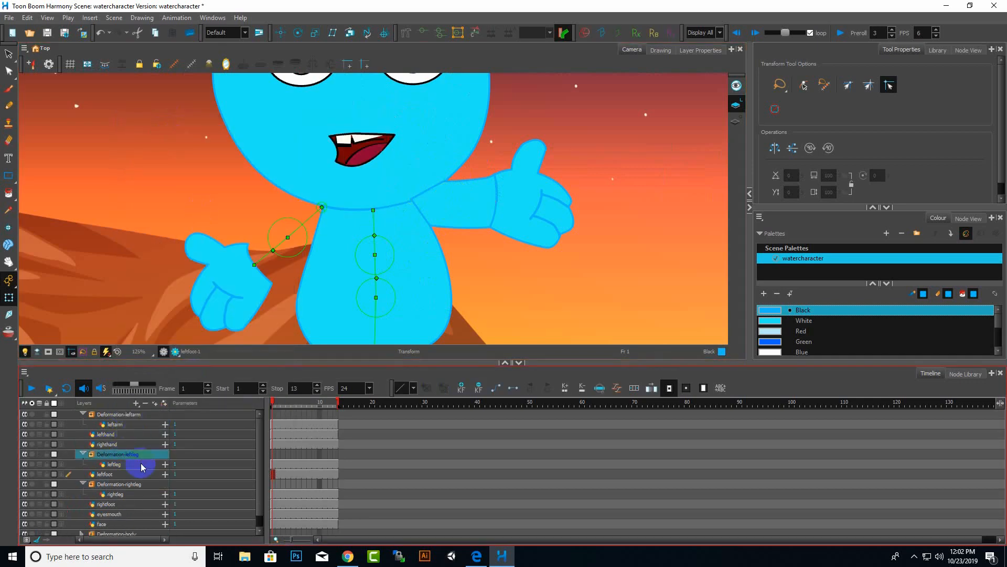
right_click(118, 416)
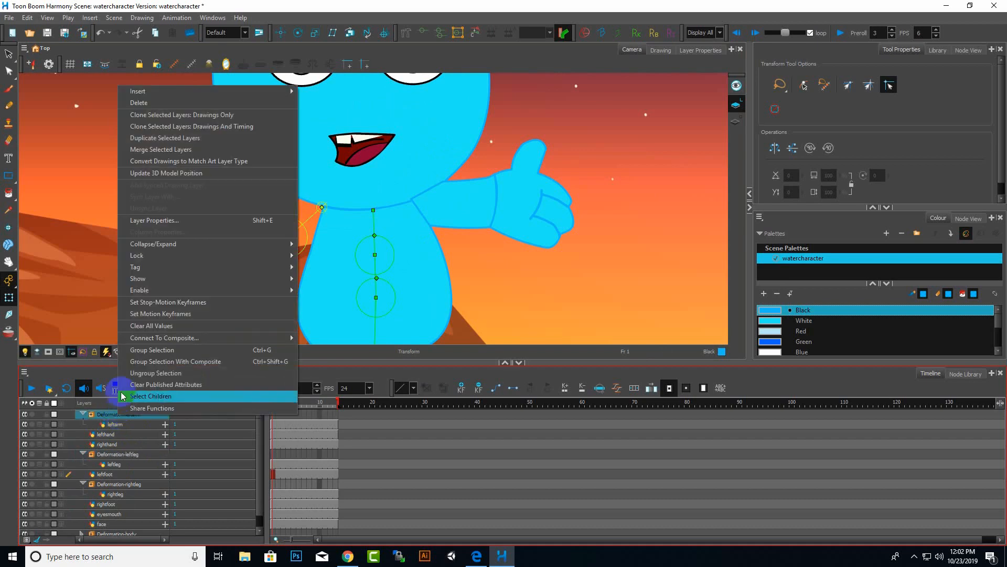
click(165, 104)
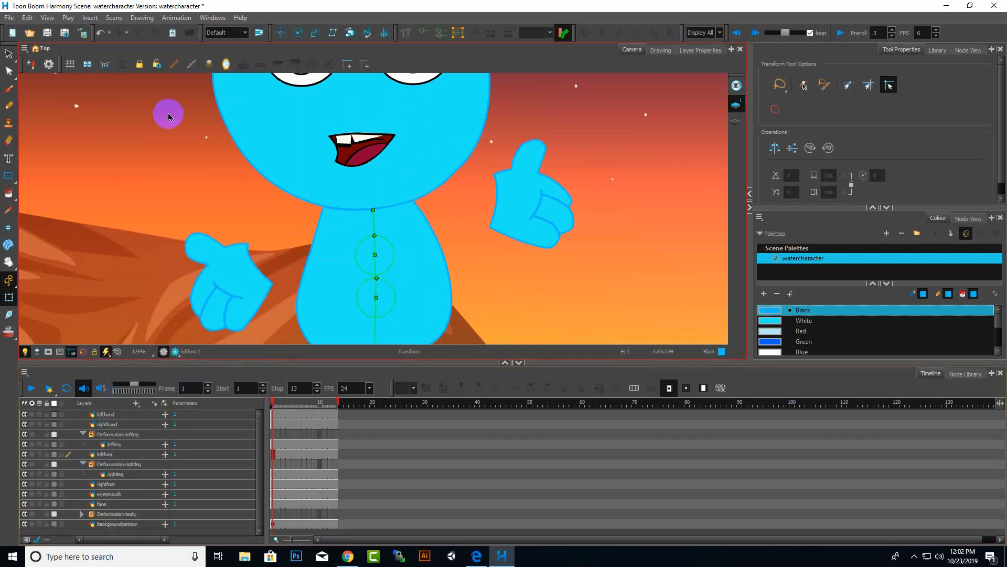
key(ctrl+z)
key(ctrl+z)
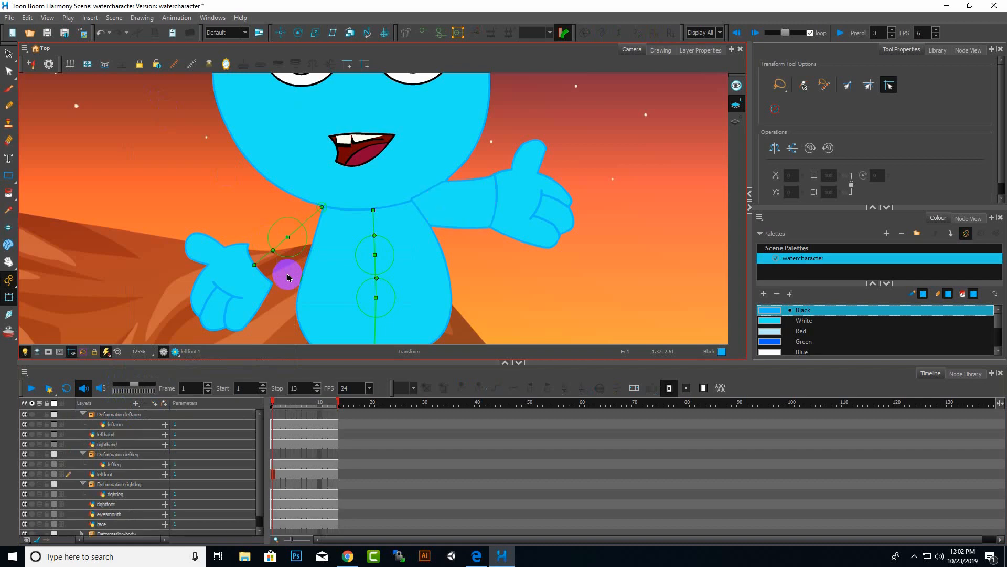
Move the left arm layer out of its deformation group and delete both arm deformation groups.
drag(122, 455, 121, 420)
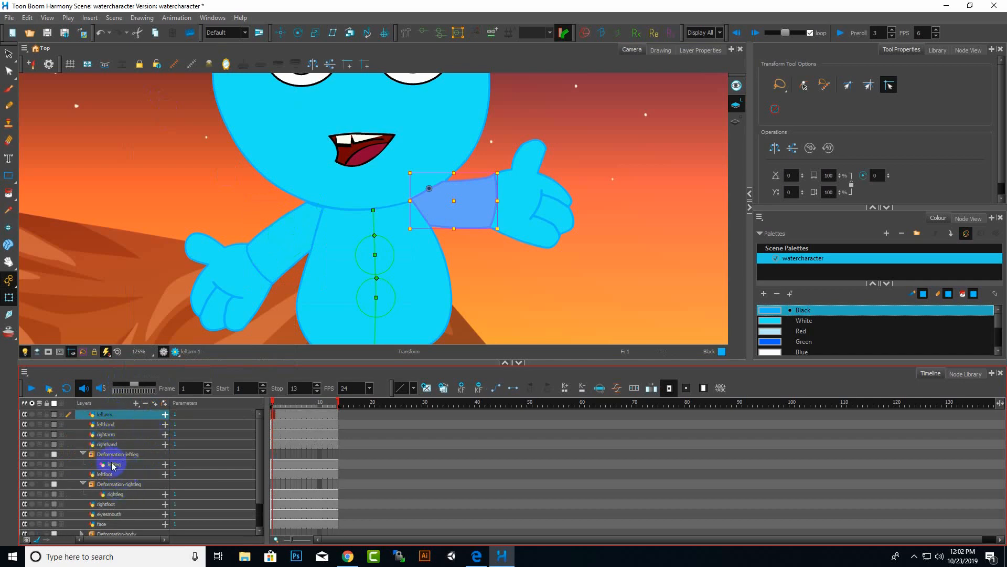
scroll(114, 462, down, 1)
click(134, 522)
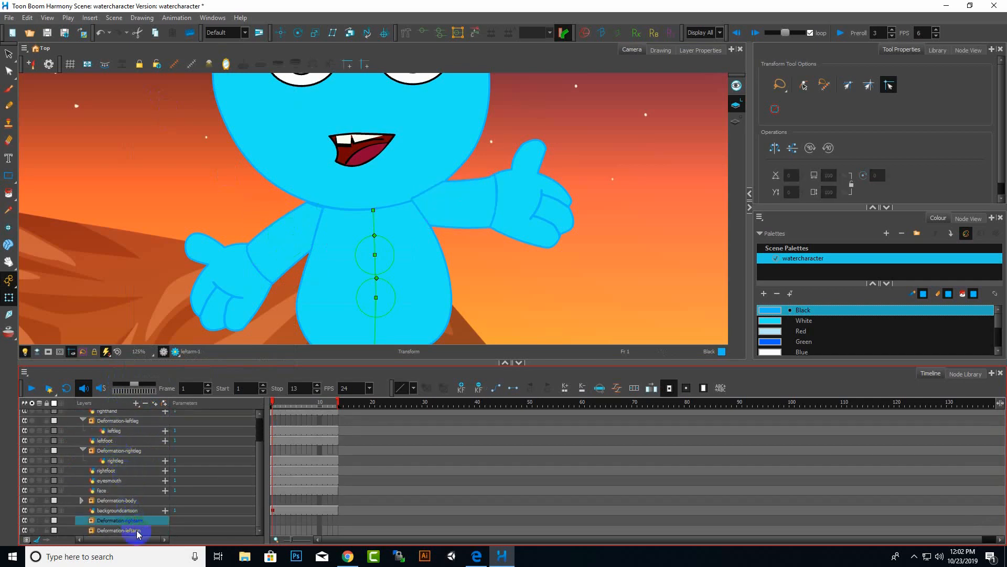
ctrl+click(131, 531)
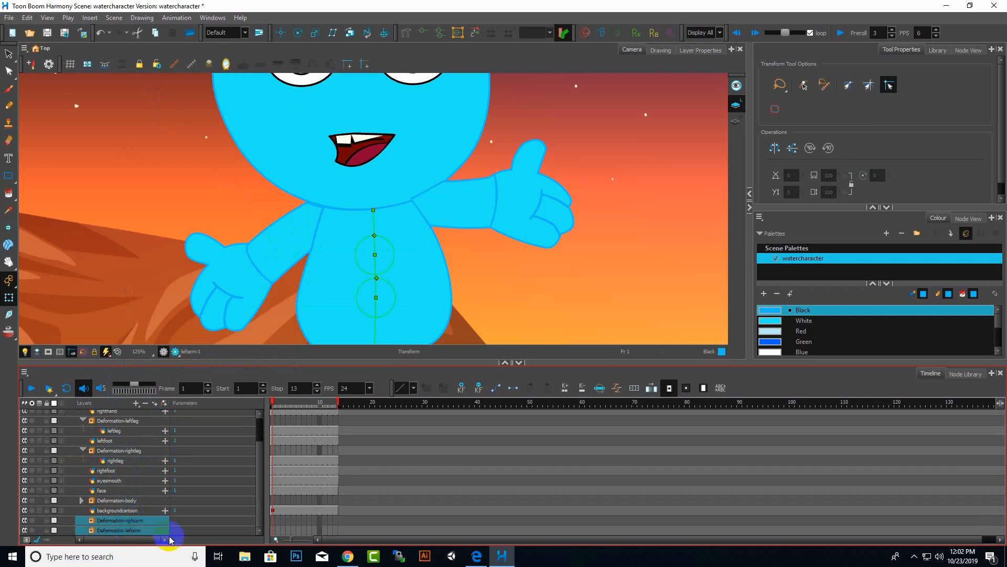
right_click(129, 528)
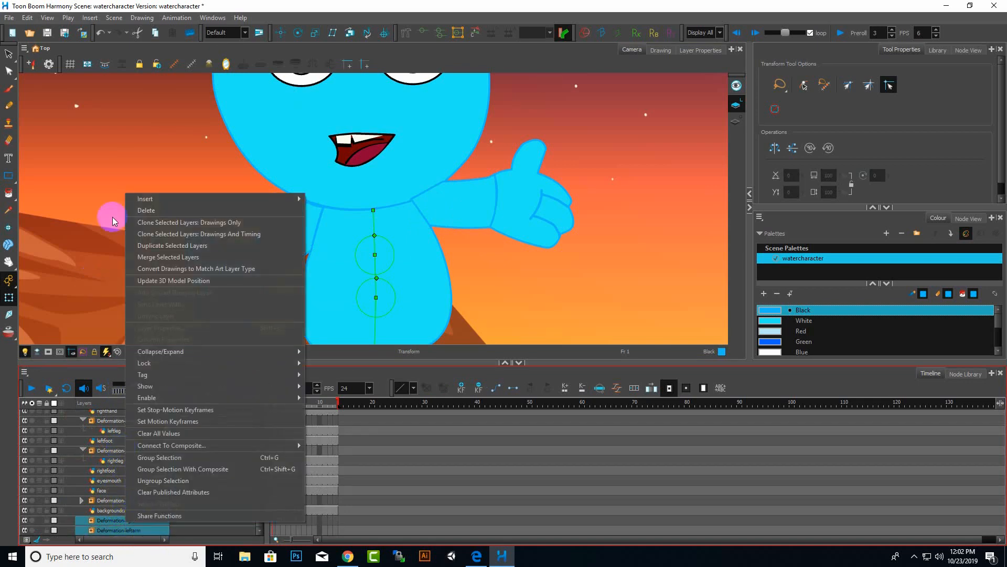
click(163, 210)
click(252, 270)
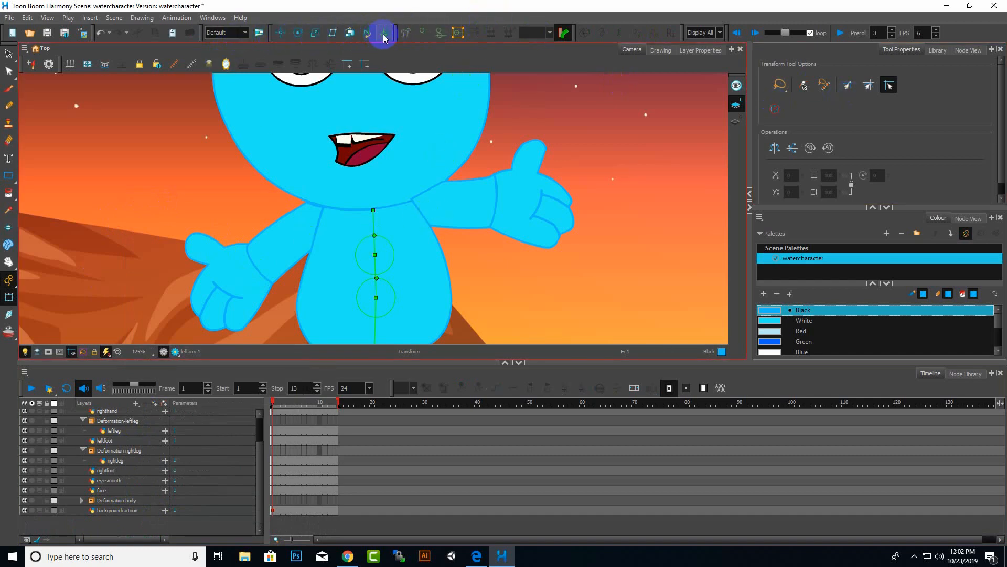
Switch to the Rigging tool and rebuild a two-bone deformation chain on the left arm layer from shoulder to wrist.
click(403, 33)
click(820, 132)
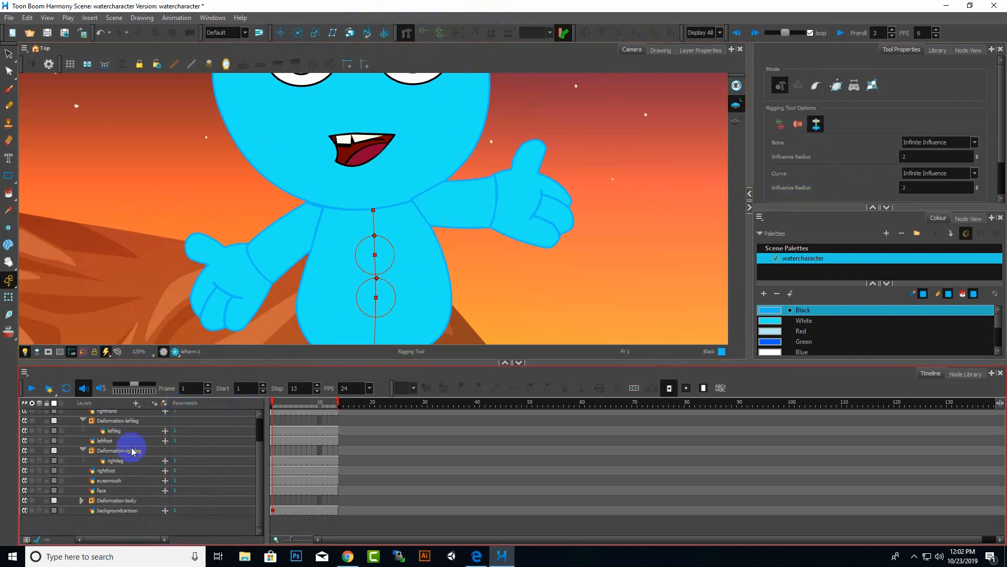
scroll(100, 483, up, 1)
scroll(97, 477, up, 3)
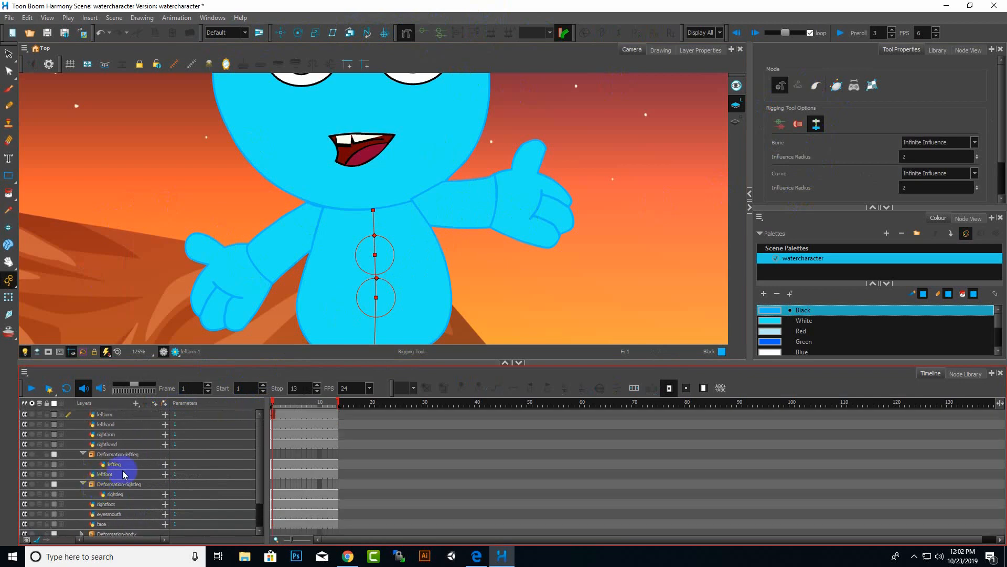
click(110, 416)
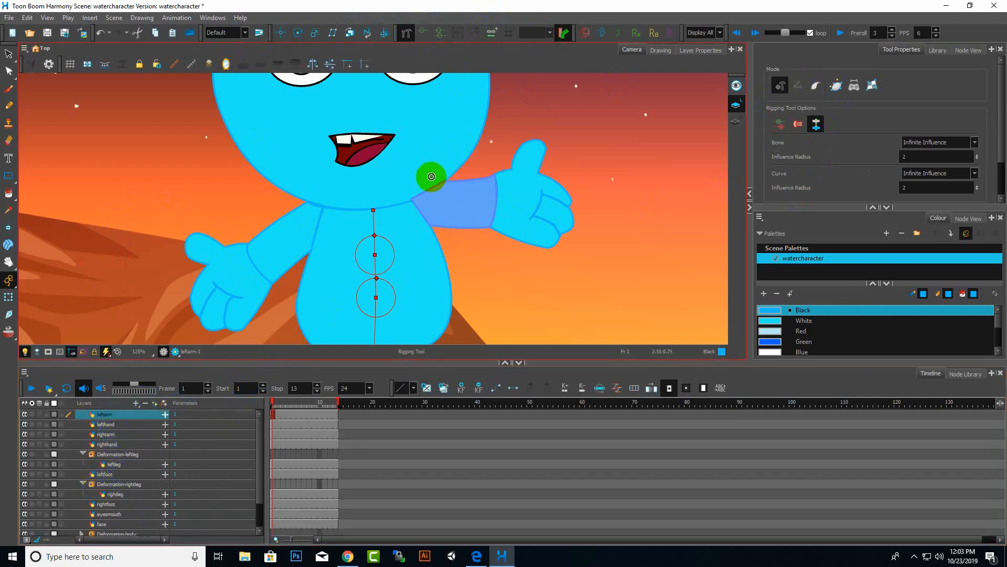
scroll(436, 210, up, 5)
scroll(362, 236, down, 3)
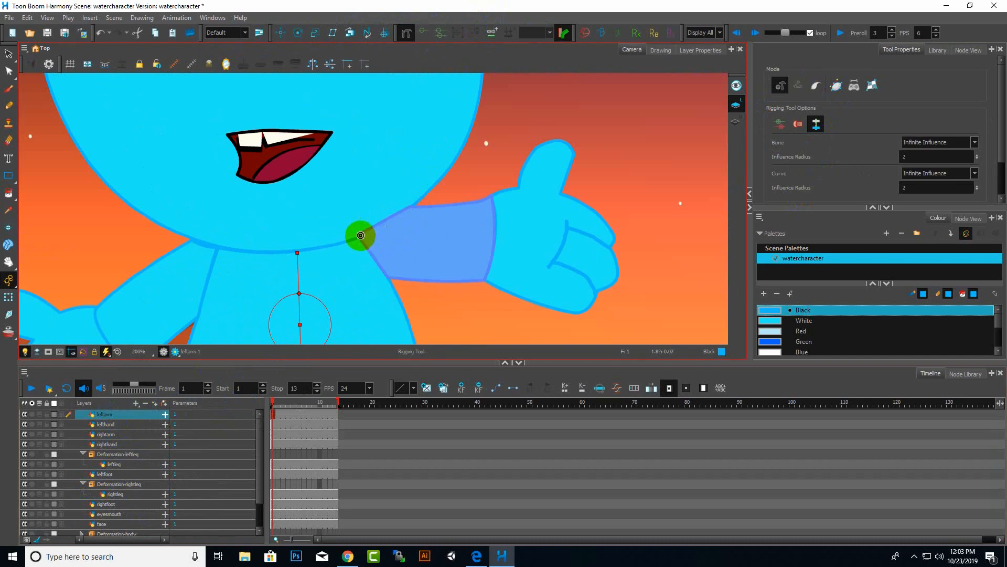
click(360, 235)
click(423, 237)
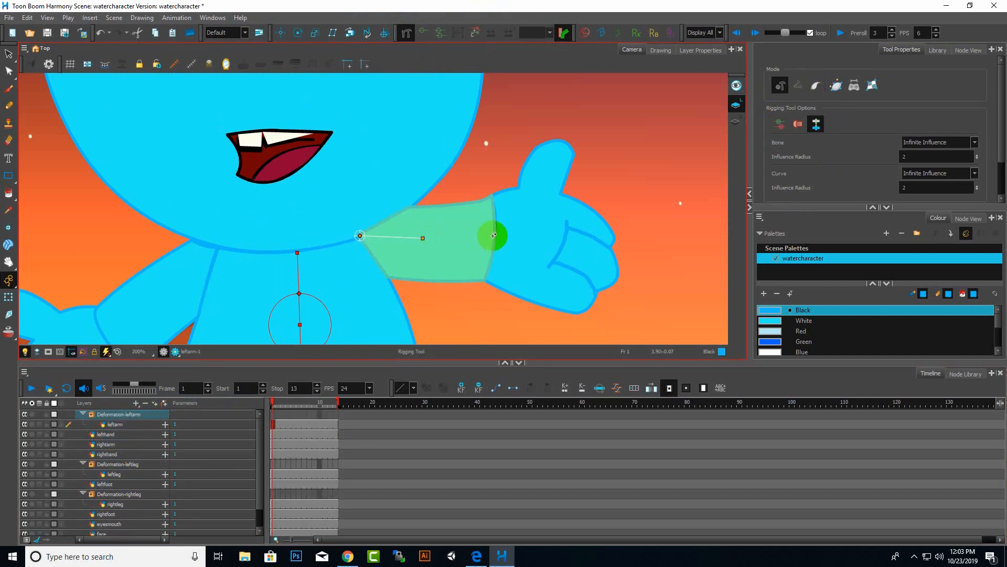
click(494, 234)
scroll(501, 271, down, 5)
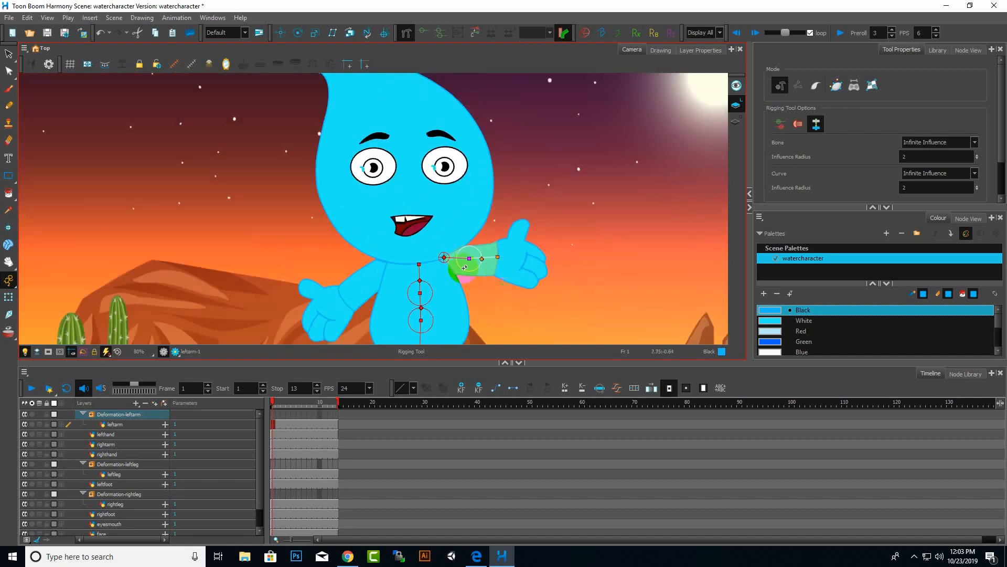
scroll(465, 269, up, 5)
scroll(514, 245, down, 2)
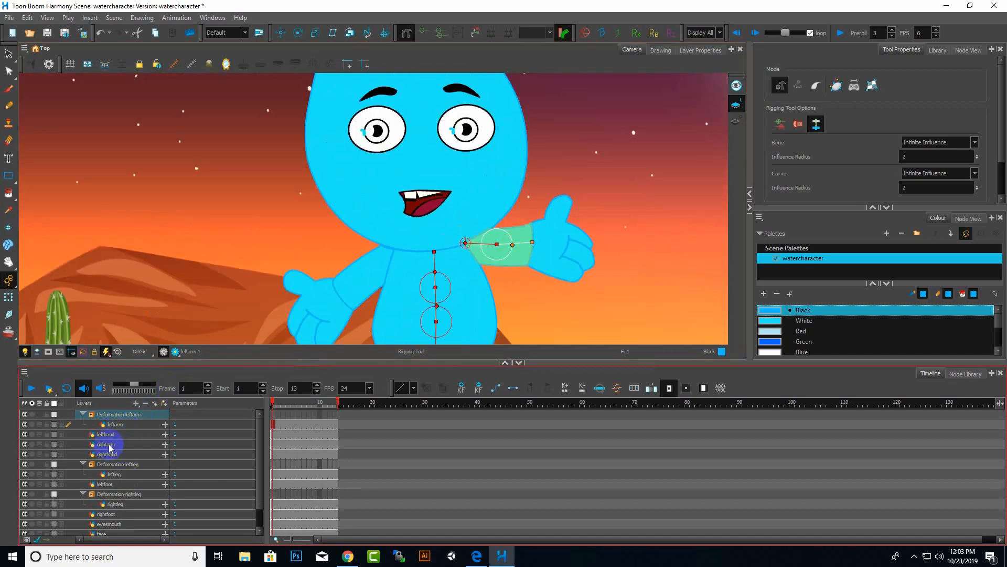
Select the right arm layer and build a two-bone deformation chain from the shoulder down to the wrist.
click(109, 445)
scroll(391, 252, up, 2)
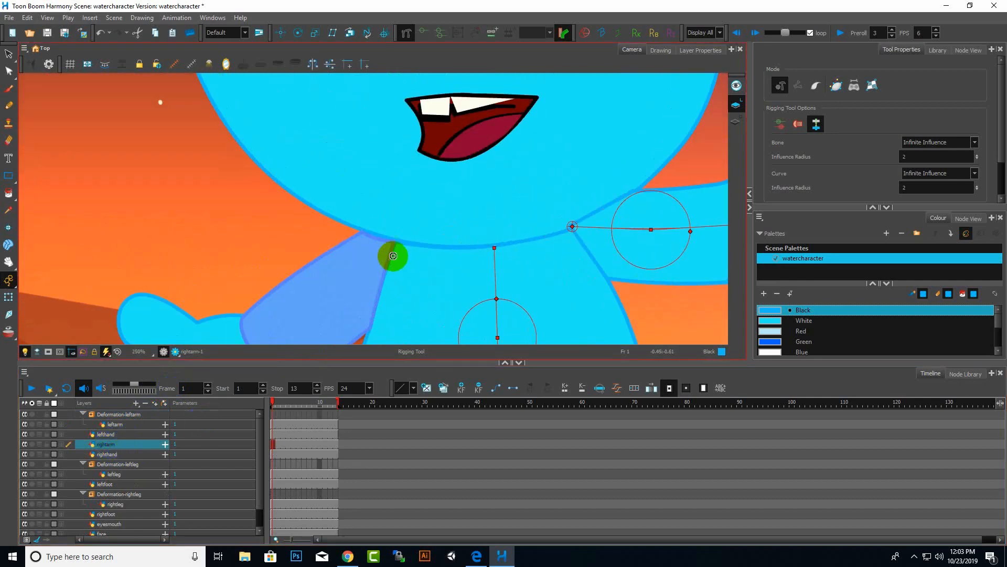
scroll(373, 263, down, 1)
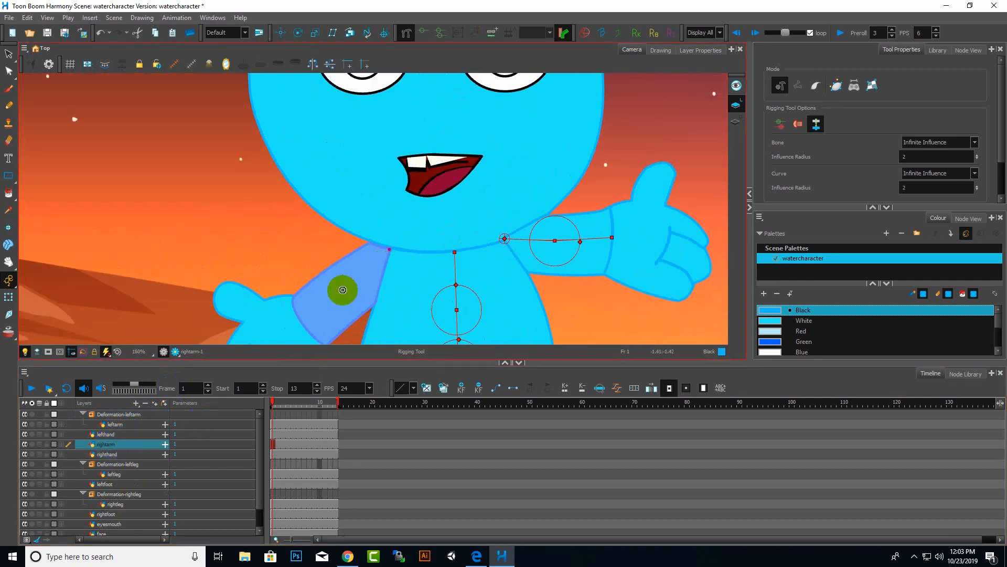
click(344, 290)
click(302, 321)
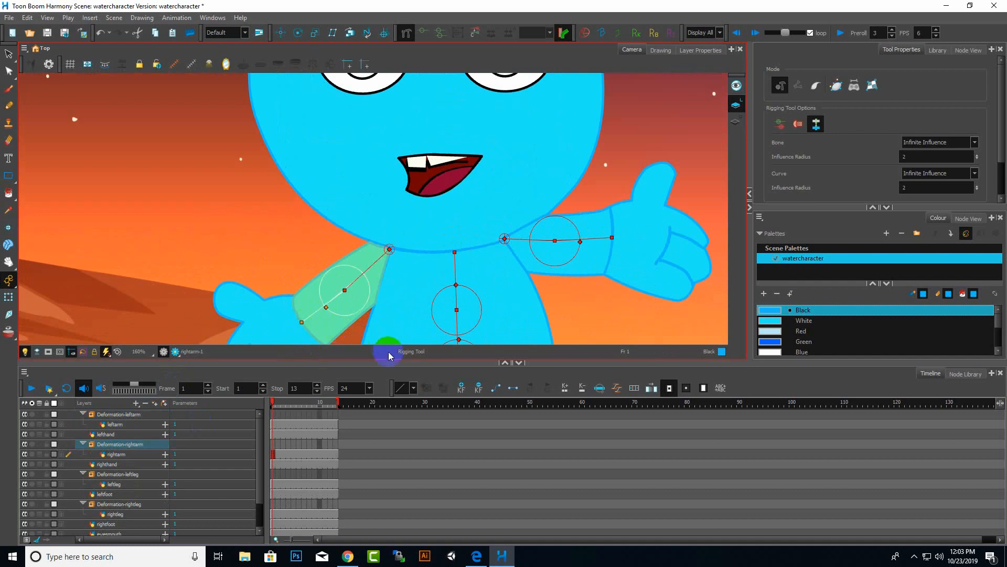
scroll(389, 336, down, 2)
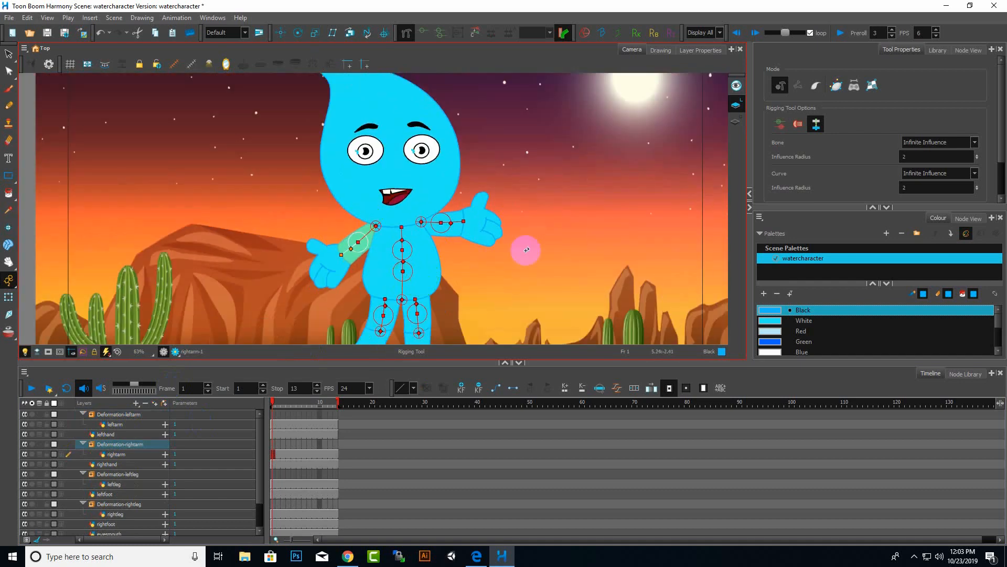
click(824, 161)
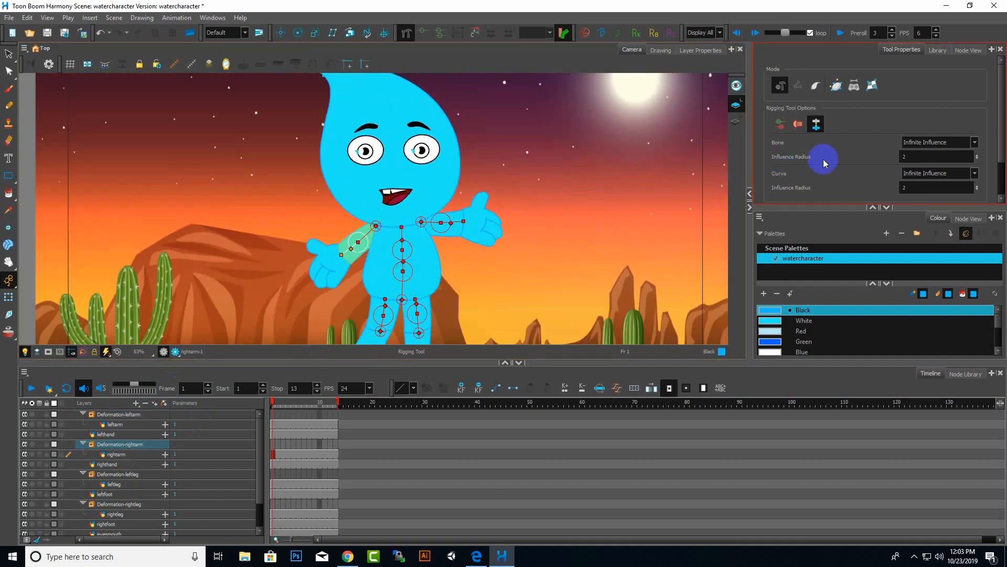
Test the right arm chain by moving it with the Transform tool, then undo the move.
click(9, 297)
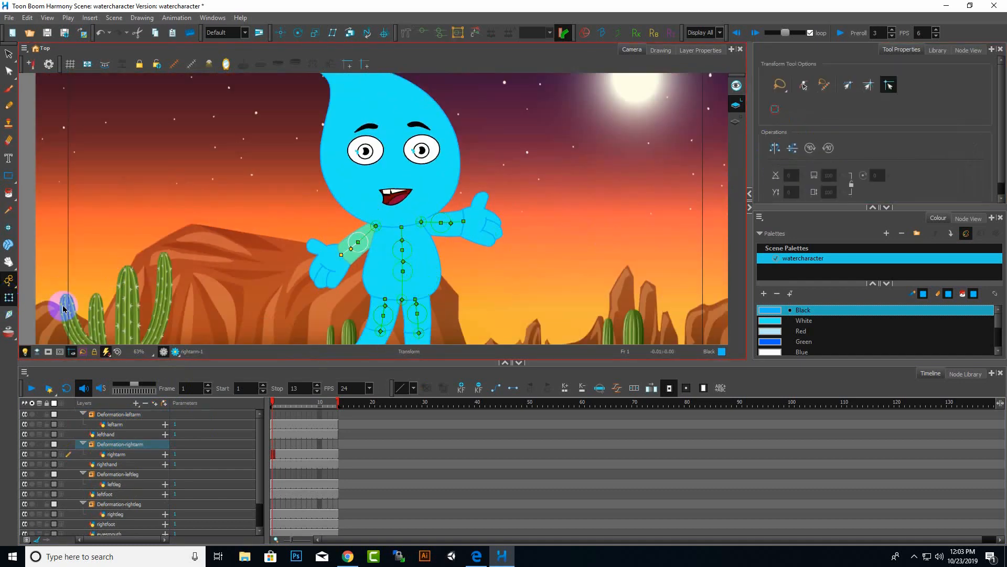
scroll(364, 242, up, 1)
scroll(364, 243, up, 4)
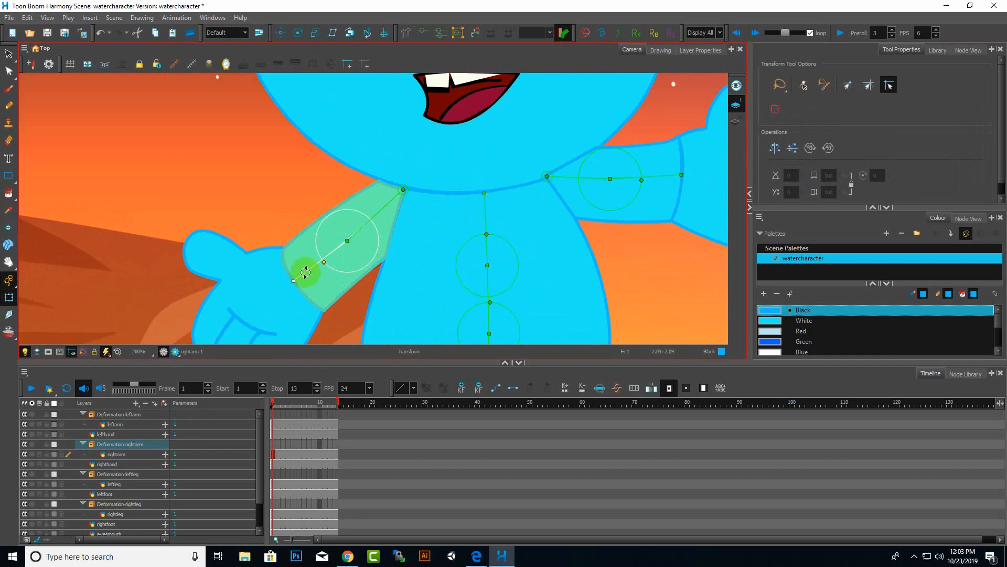
mouse_move(305, 272)
mouse_down()
mouse_move(281, 238)
mouse_move(303, 291)
mouse_move(266, 225)
mouse_move(353, 228)
mouse_move(349, 208)
mouse_move(360, 255)
mouse_move(342, 191)
mouse_move(138, 215)
mouse_move(455, 305)
mouse_up()
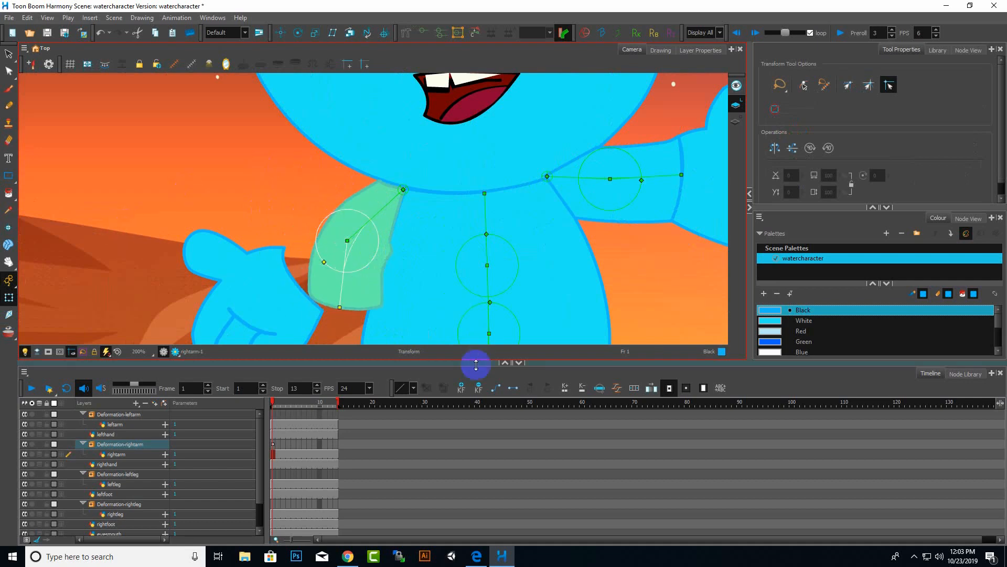
key(ctrl+z)
key(ctrl+z)
scroll(493, 285, down, 2)
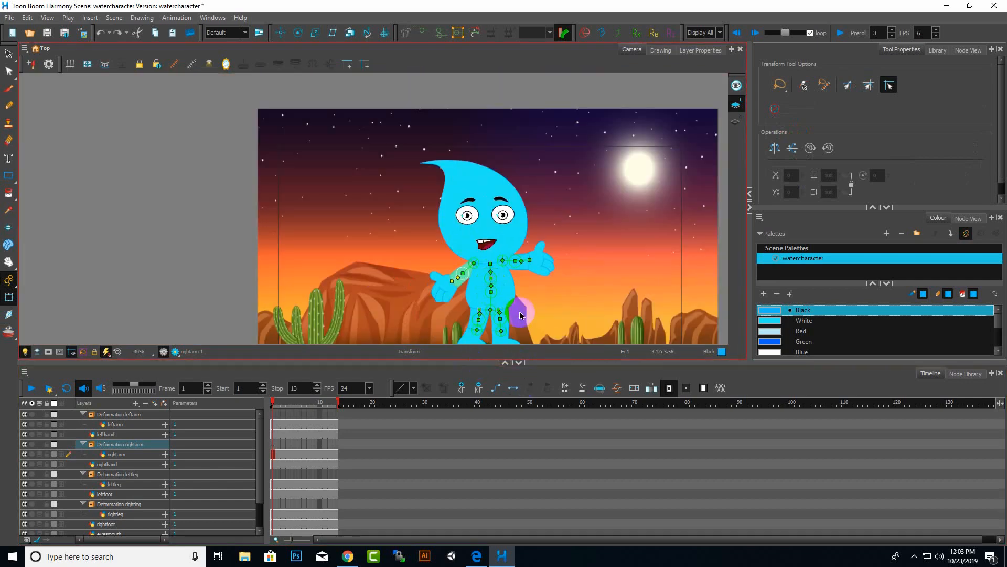
Test the body chain by dragging its middle bone with the Transform tool, then undo the move.
click(410, 229)
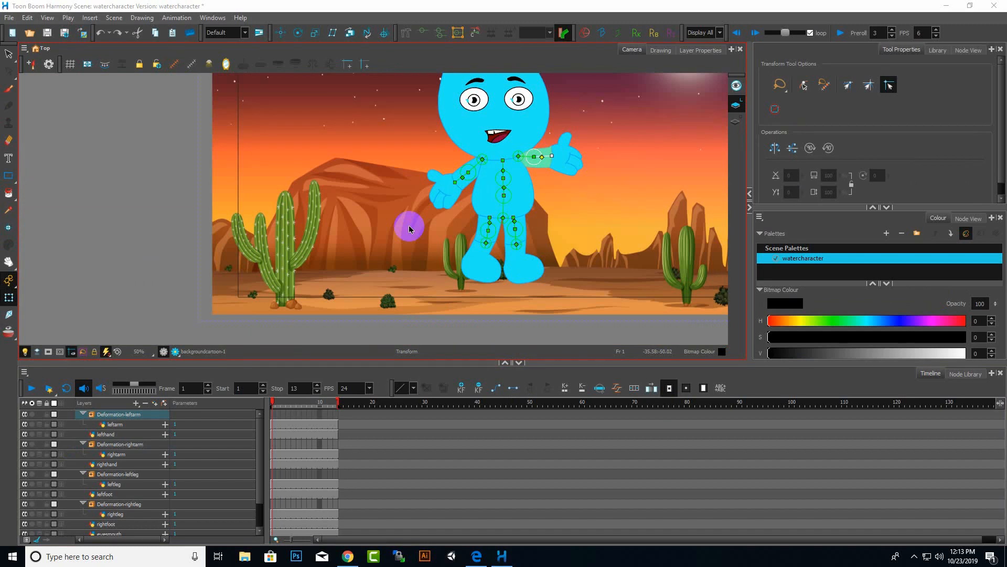
scroll(525, 266, down, 3)
scroll(535, 217, up, 5)
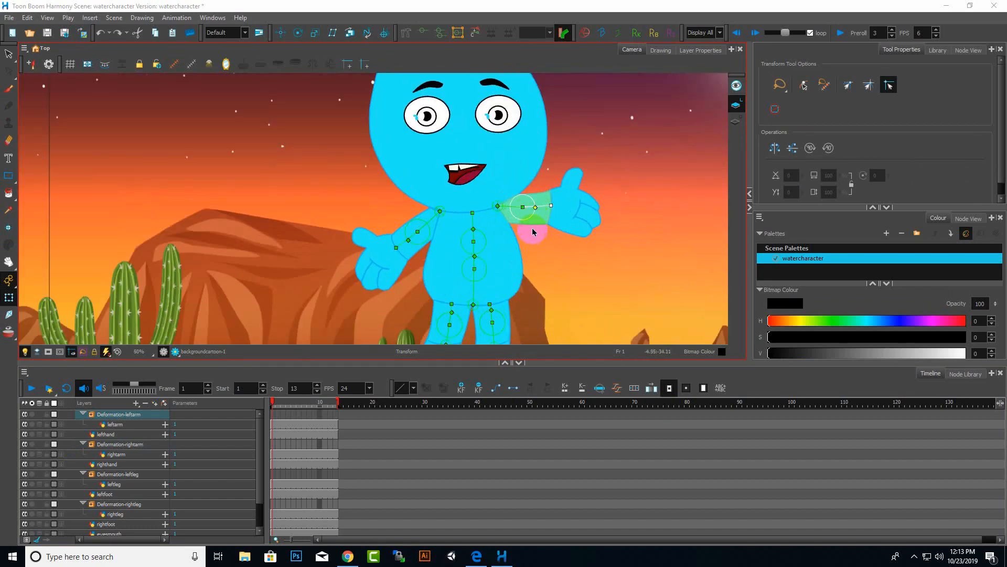
click(10, 54)
click(474, 255)
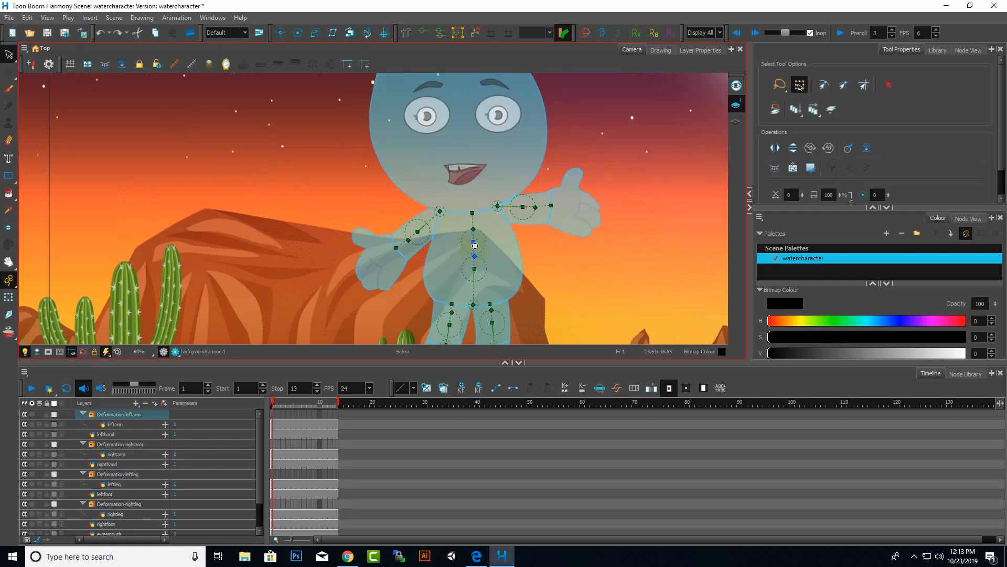
click(9, 297)
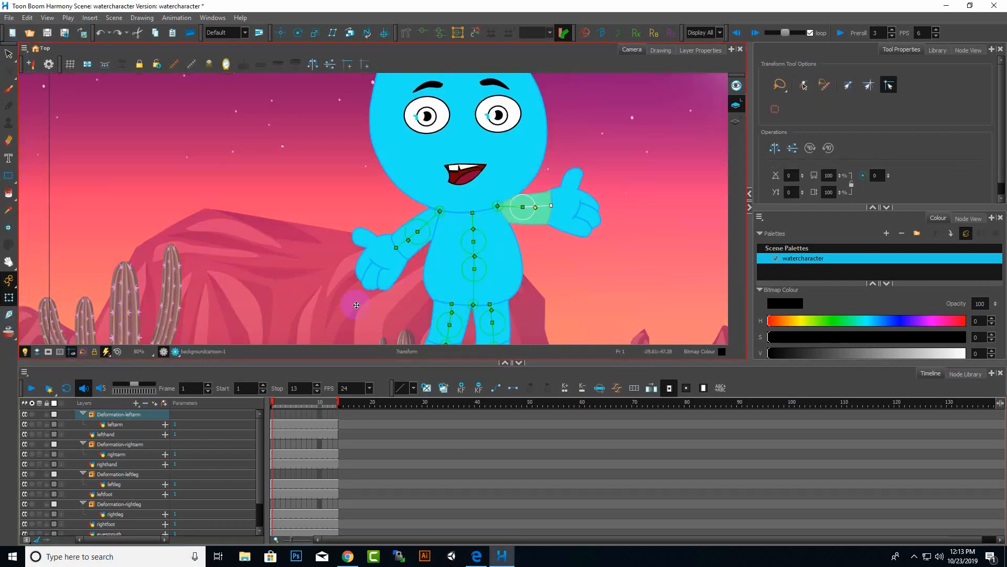
click(474, 259)
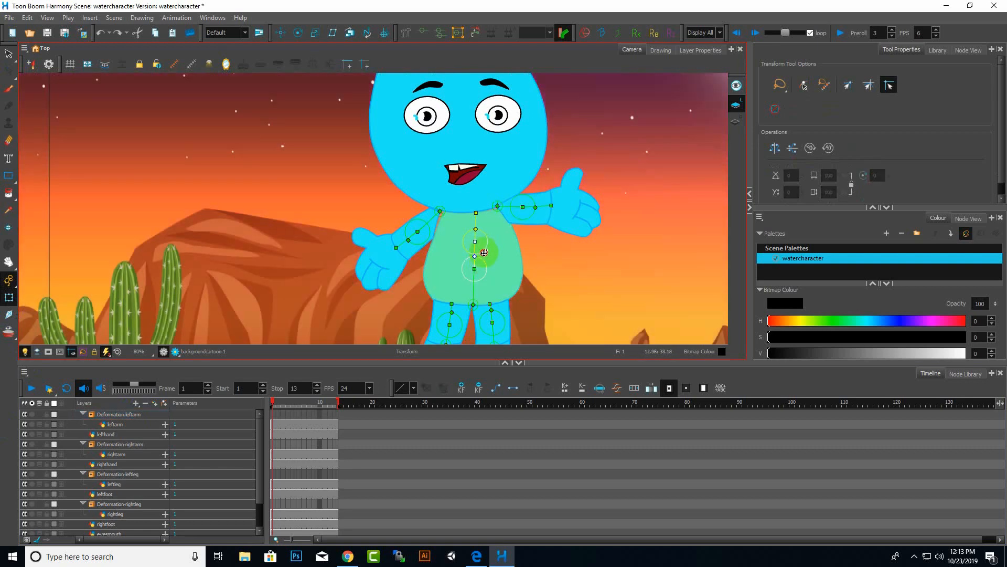
drag(482, 259, 482, 265)
drag(482, 265, 484, 261)
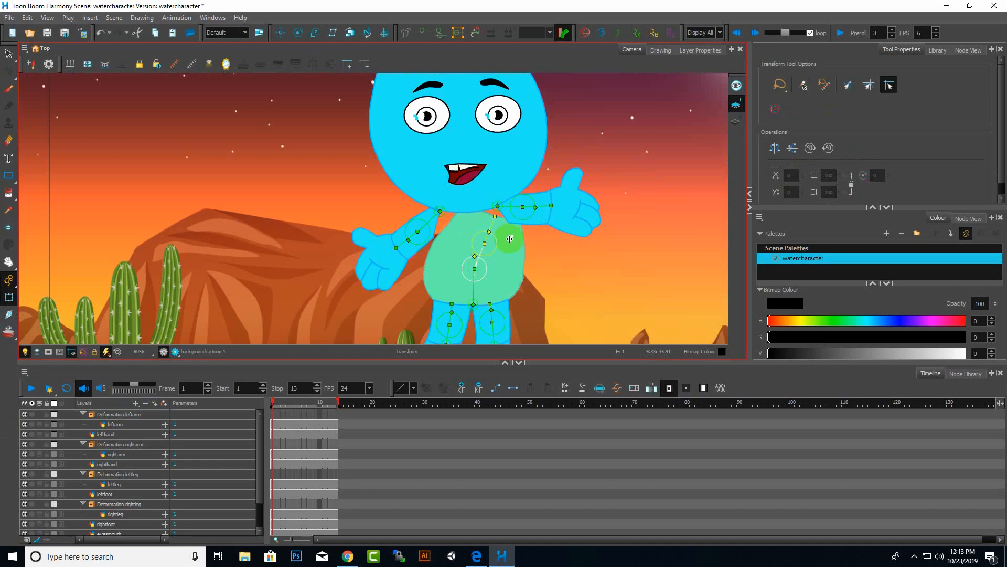
key(ctrl+z)
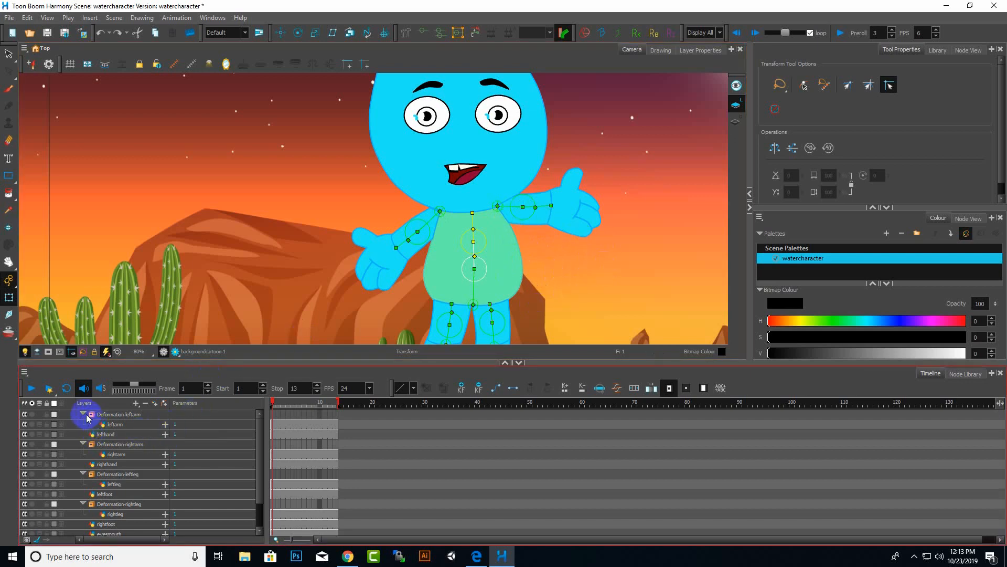
Insert a Kinematic Output above the left arm deformation group and rename it KO_leftarm.
click(915, 557)
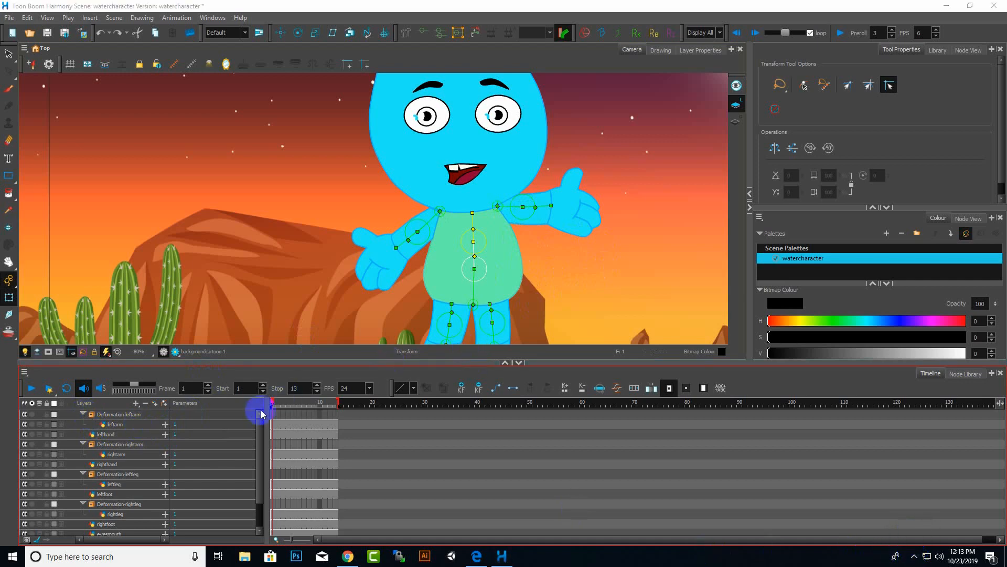
click(118, 414)
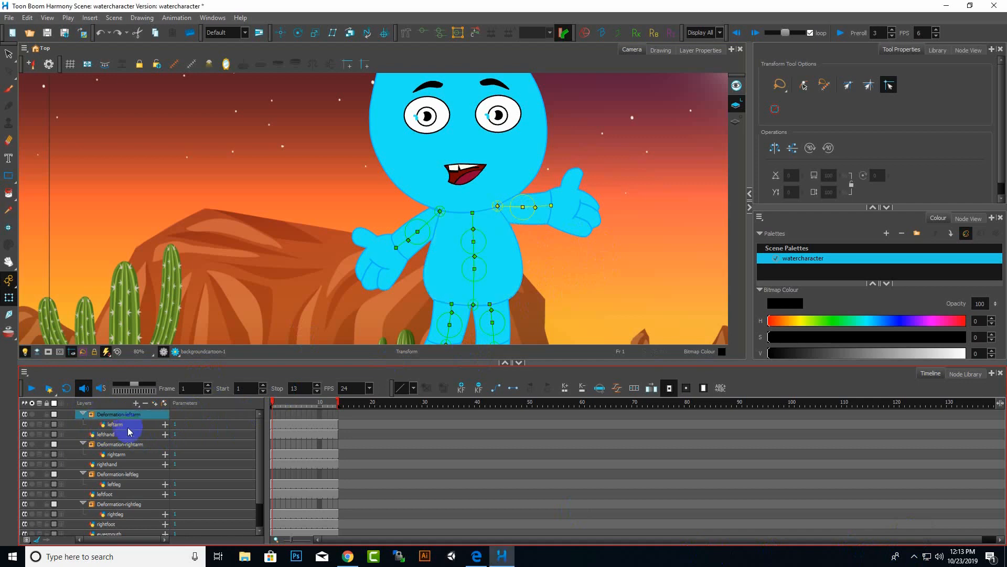
click(82, 415)
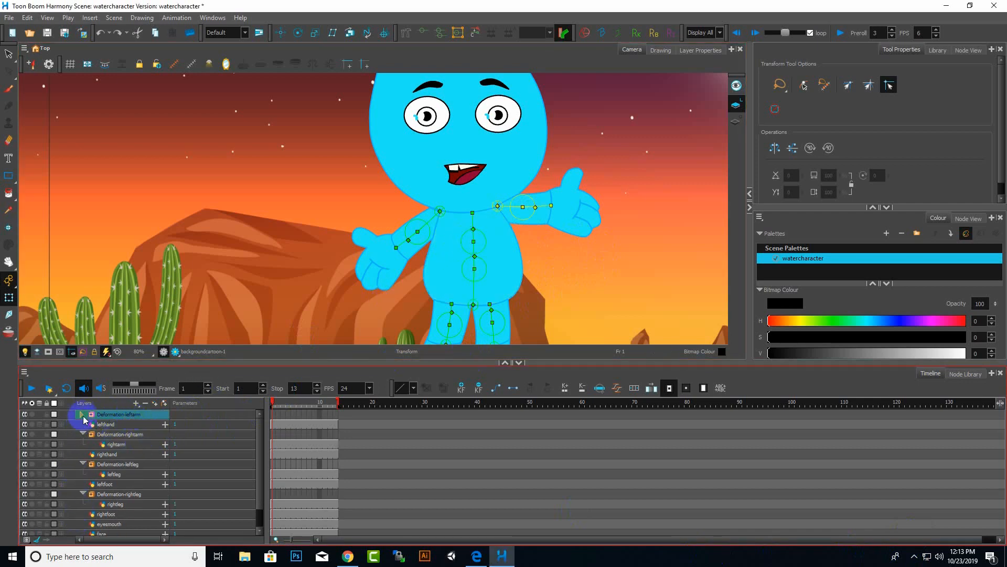
click(136, 404)
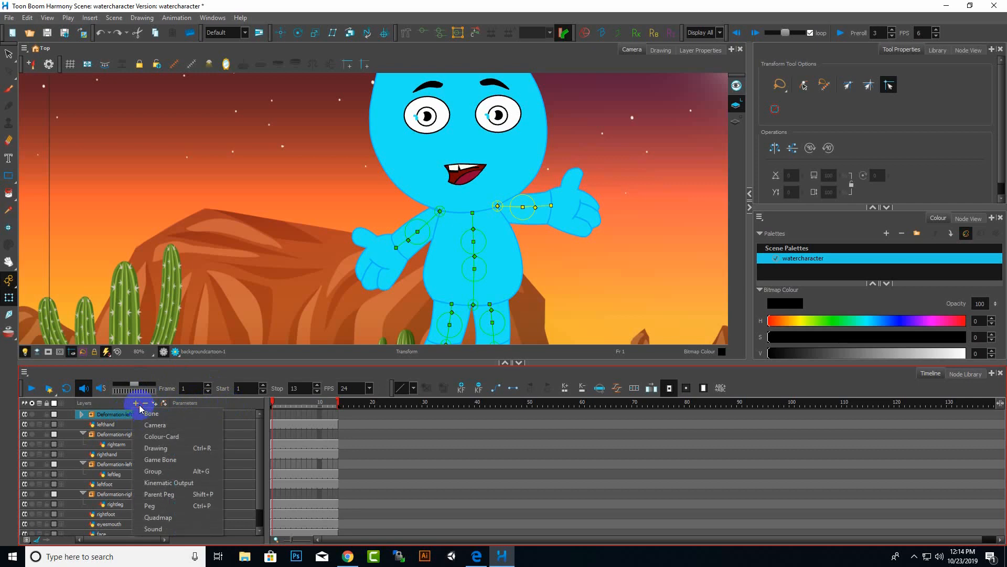
click(183, 484)
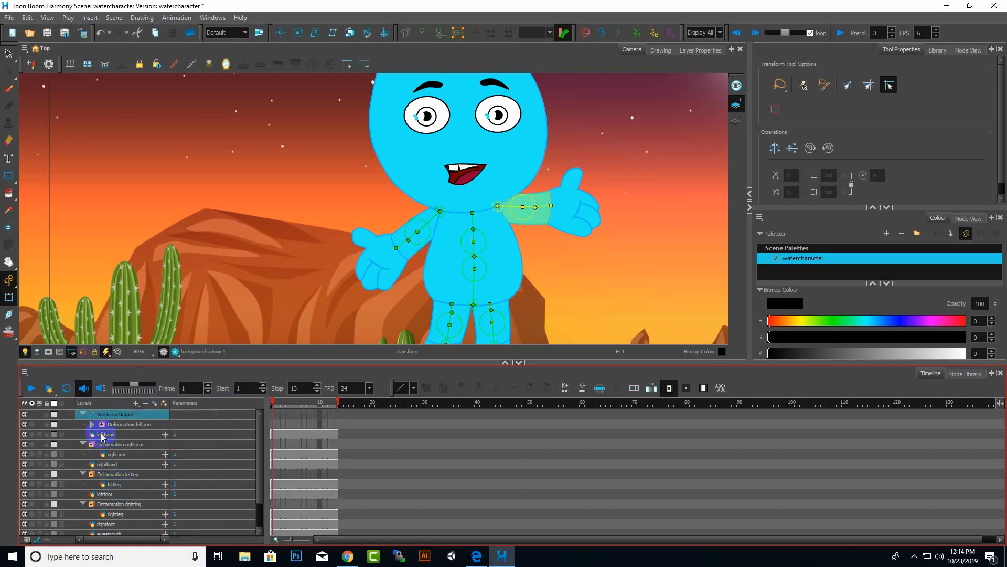
double_click(127, 416)
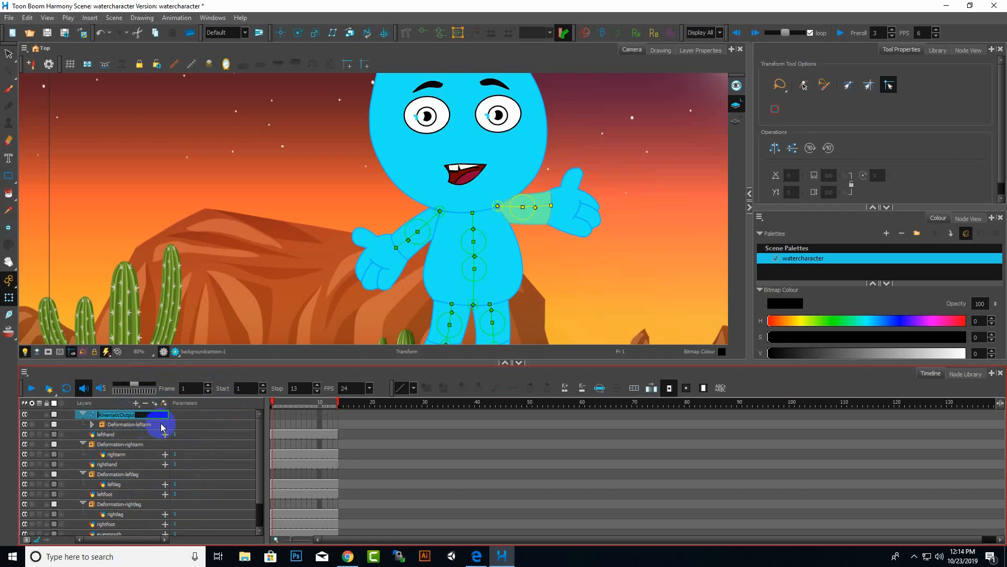
text(KO_leftarm)
key(Return)
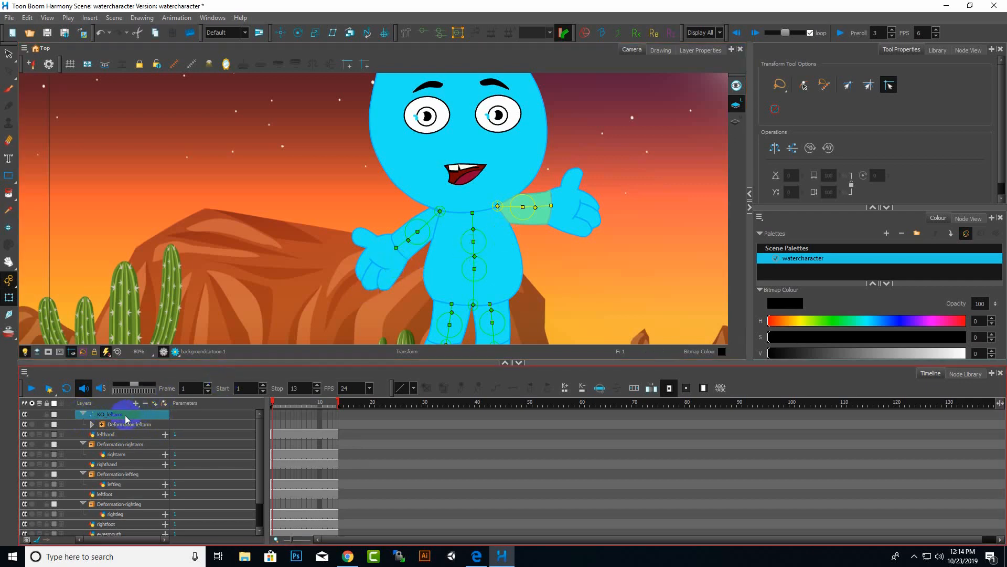
Collapse the right leg, left leg and right arm deformation groups in the layer list.
scroll(165, 456, down, 1)
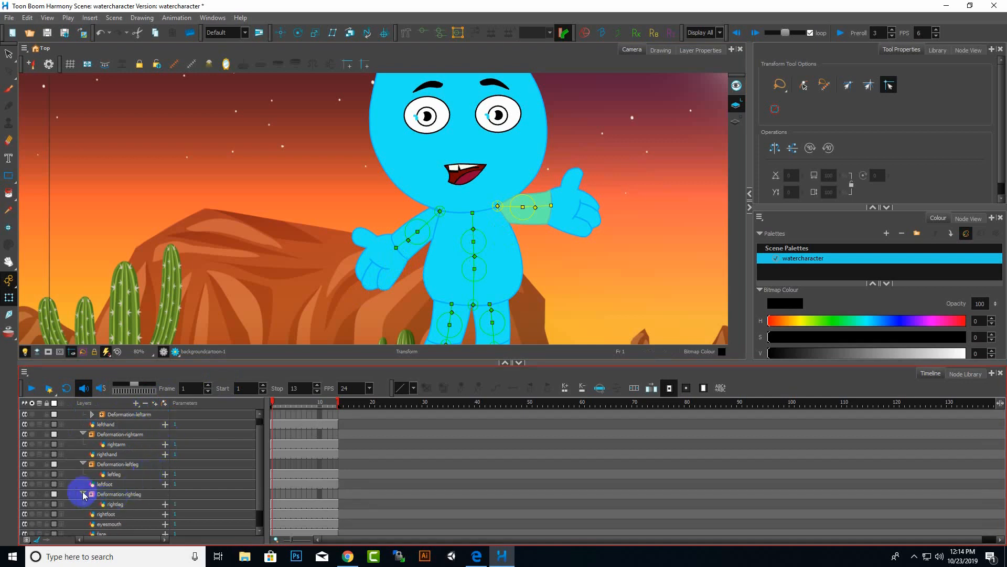
scroll(84, 495, down, 2)
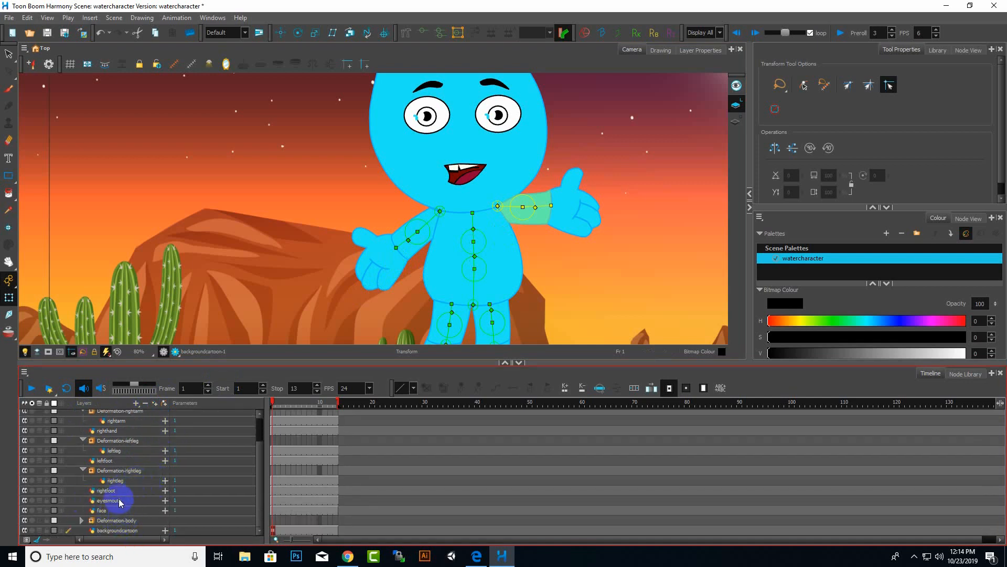
click(79, 468)
click(82, 469)
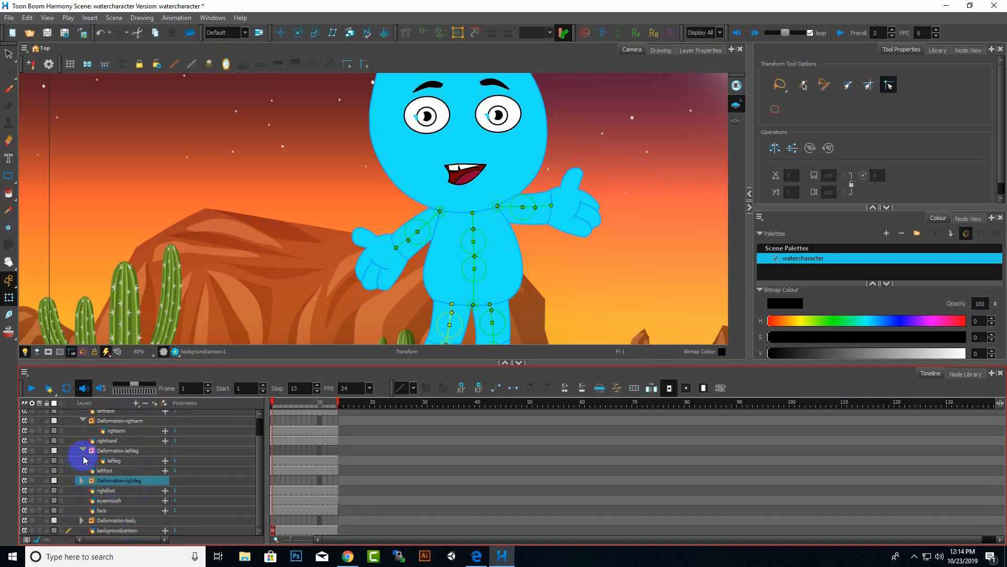
click(83, 450)
click(82, 421)
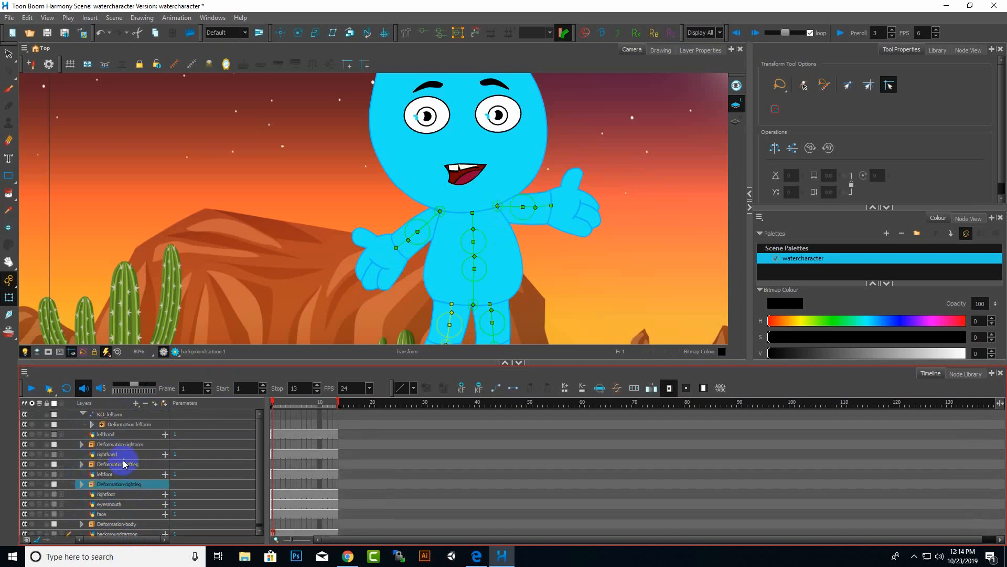
Move KO_leftarm into the Deformation-body group above the body layer.
click(107, 415)
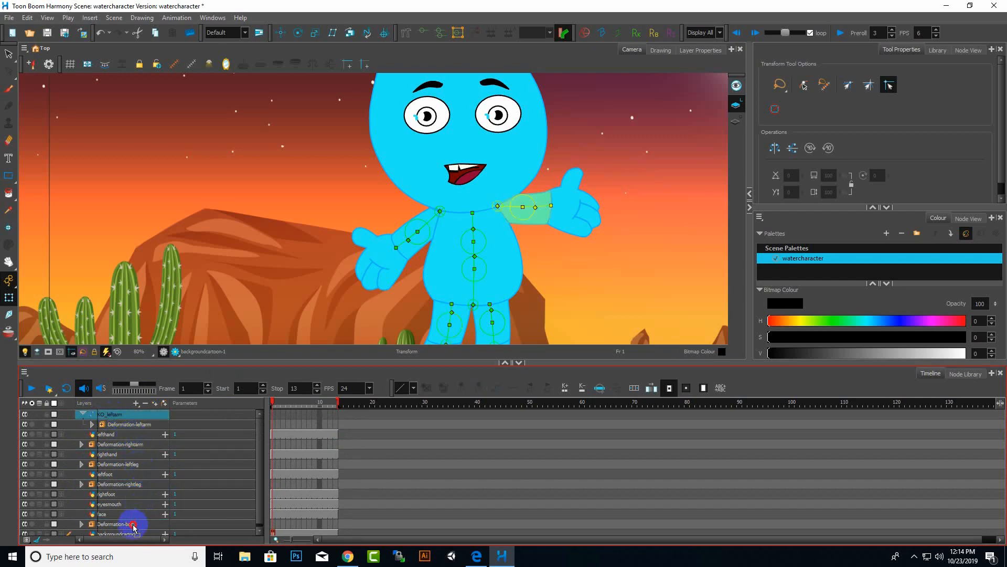
drag(133, 525, 133, 525)
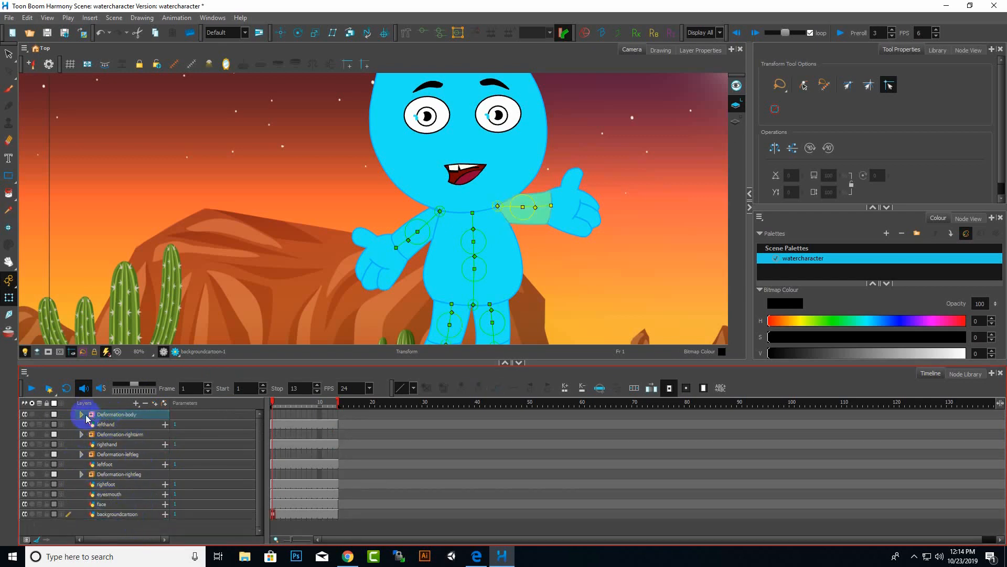
click(82, 415)
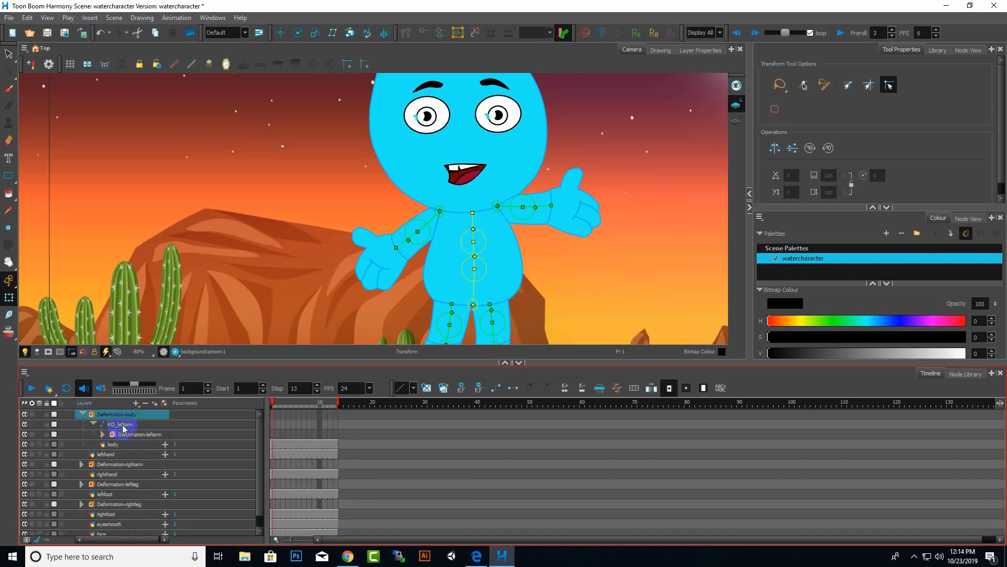
click(121, 425)
click(93, 423)
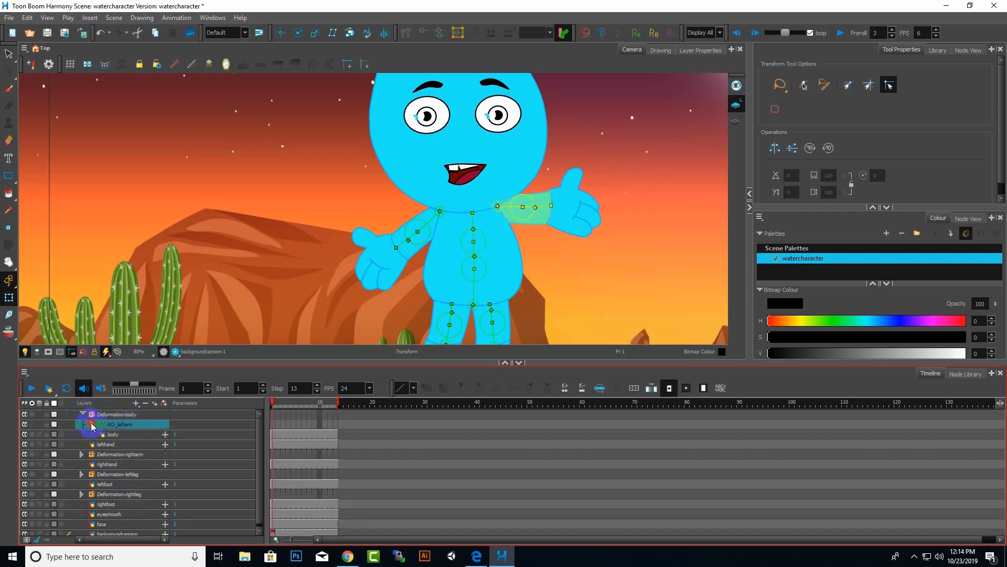
click(120, 435)
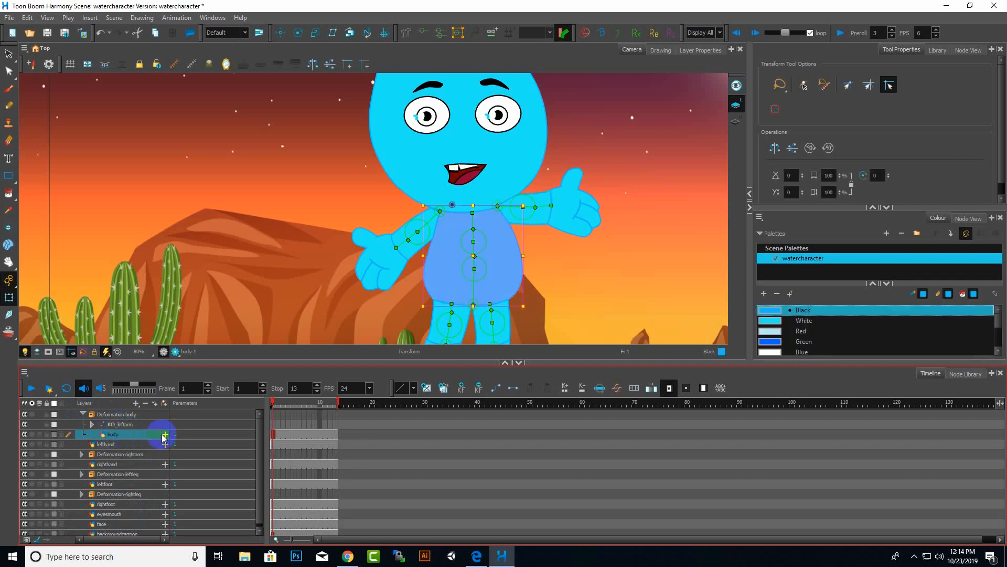
click(125, 424)
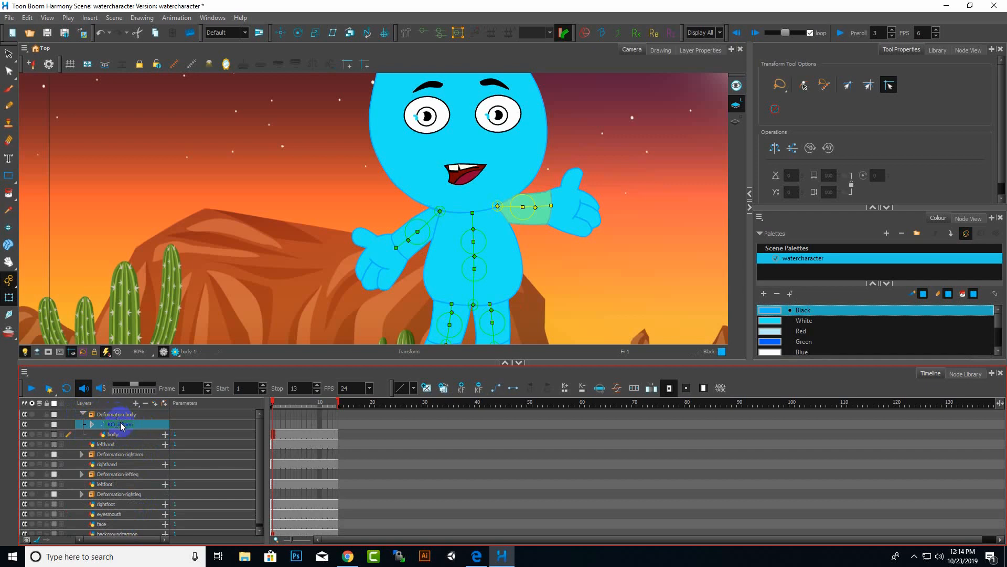
click(83, 414)
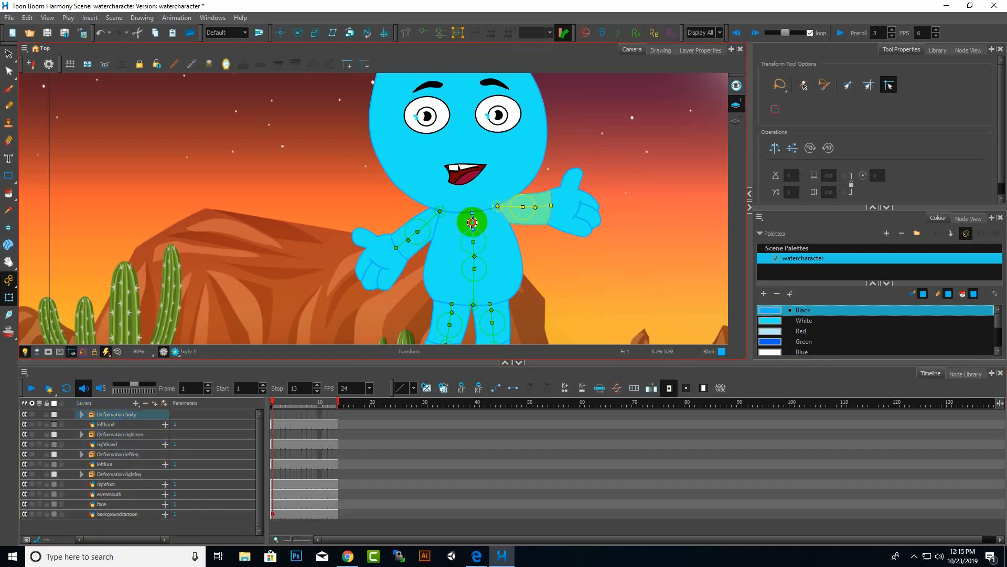
Test the body chain by moving its top bone, then undo the move.
mouse_move(473, 222)
mouse_down()
mouse_move(441, 223)
mouse_move(451, 212)
mouse_move(476, 217)
mouse_move(458, 210)
mouse_move(473, 217)
mouse_up()
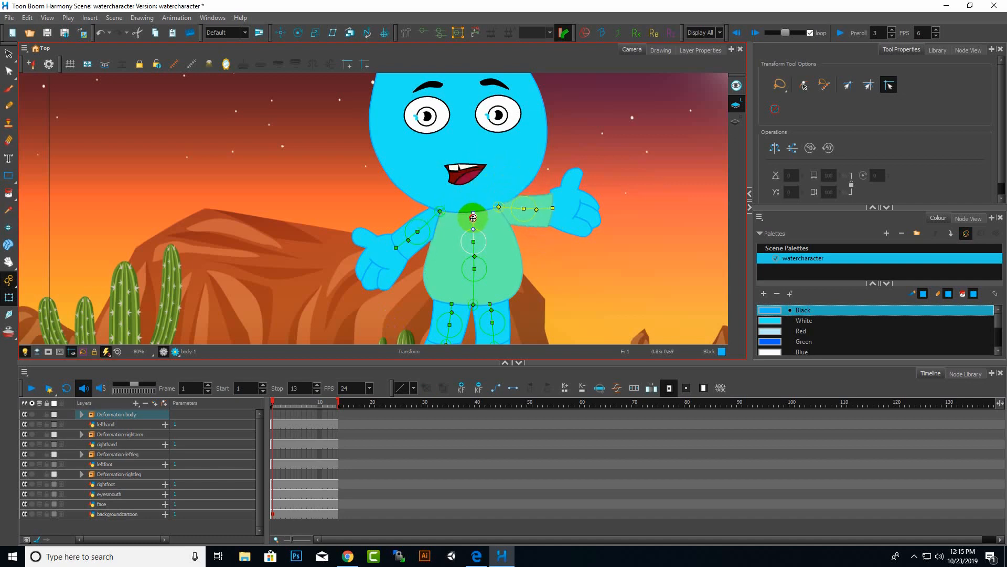
key(ctrl+z)
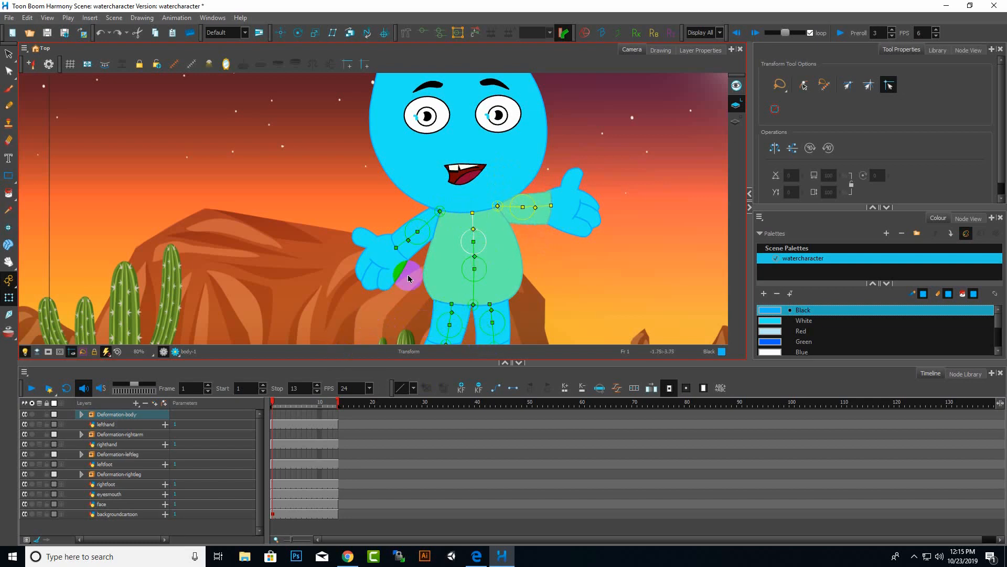
Insert a Kinematic Output above the right arm deformation group and rename it KO_rightarm.
click(408, 247)
click(117, 436)
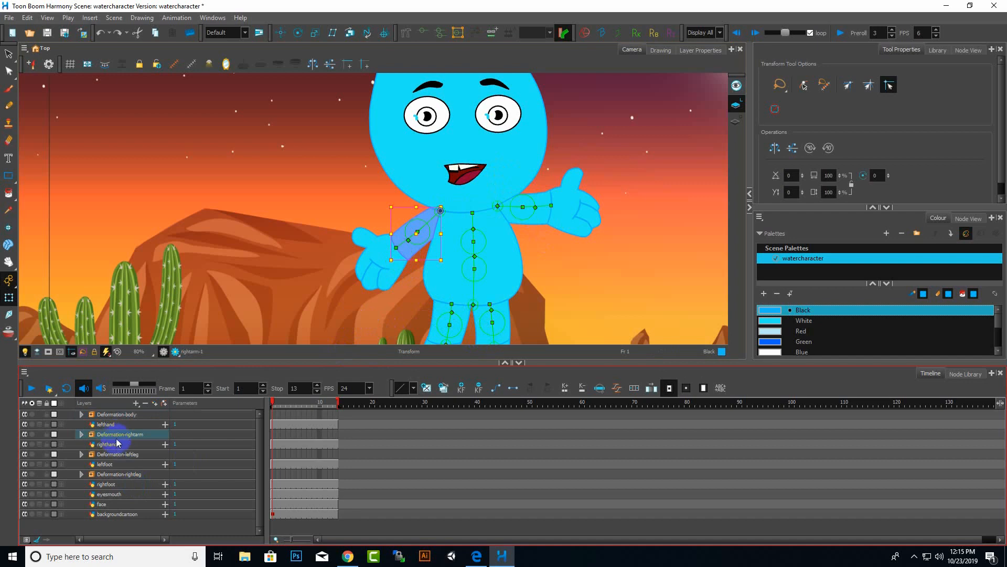
right_click(117, 435)
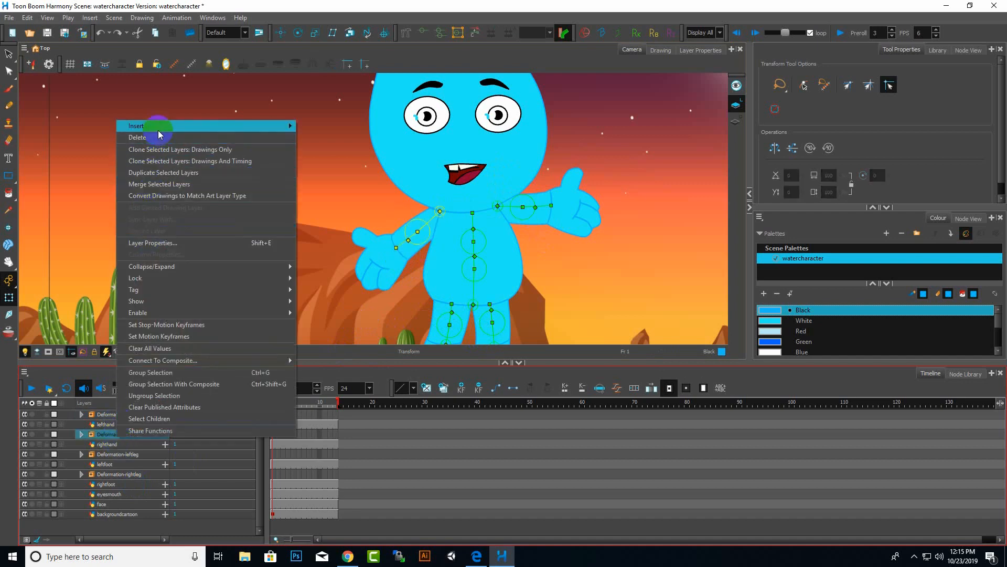
mouse_move(159, 132)
click(336, 183)
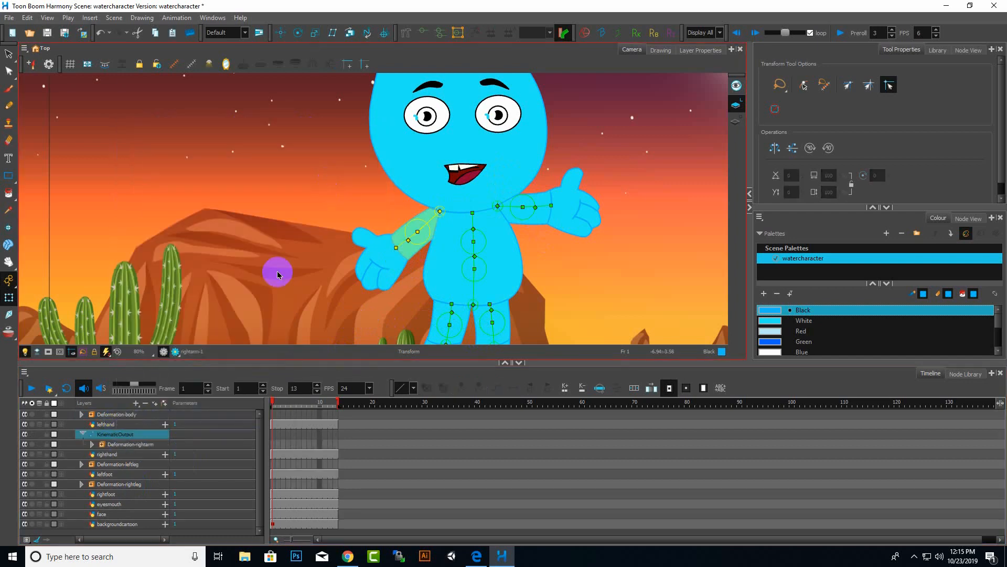
double_click(132, 435)
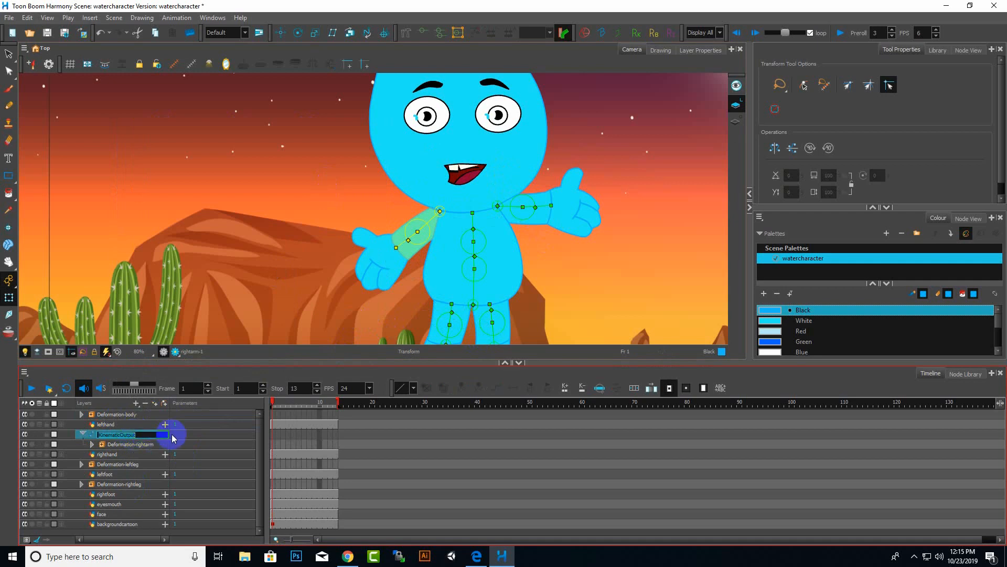
text(KO_rightarm)
key(Return)
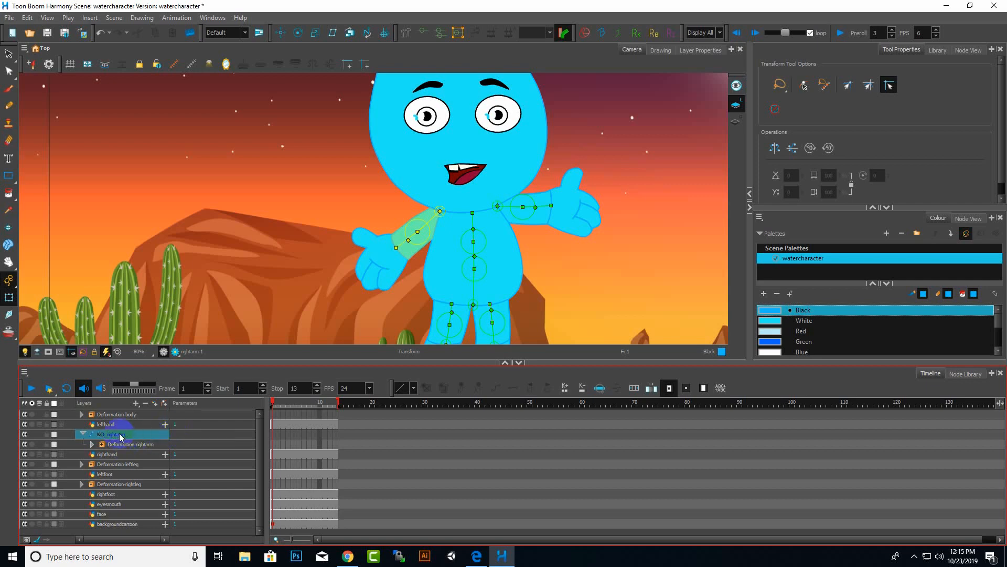
Move KO_rightarm into the Deformation-body group alongside KO_leftarm, then collapse it.
drag(122, 424, 123, 416)
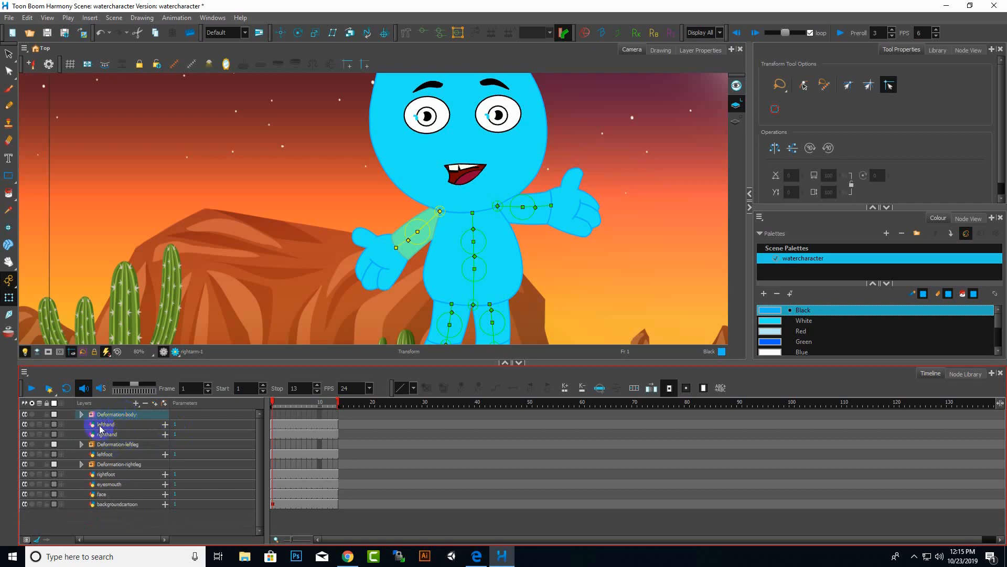
click(82, 414)
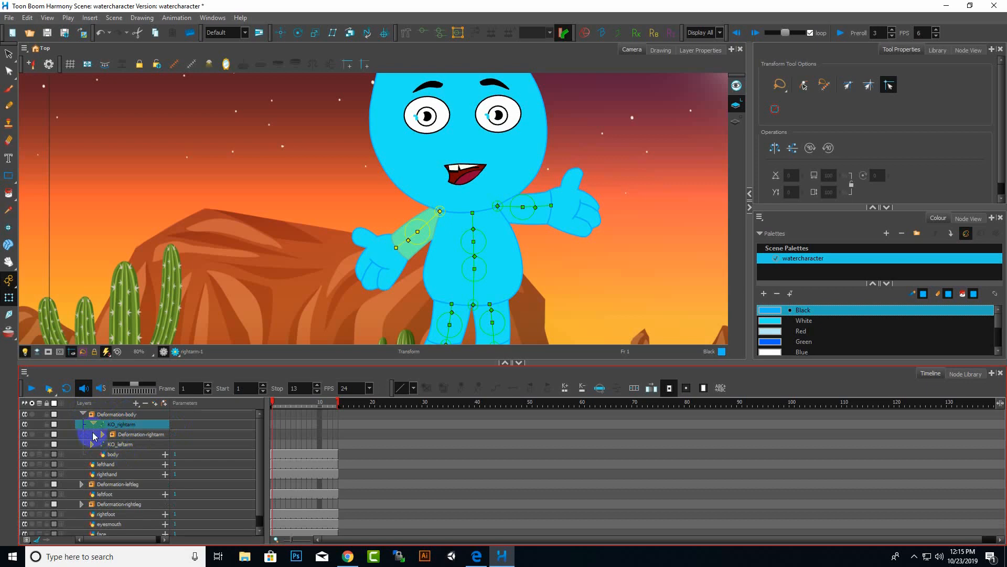
click(94, 423)
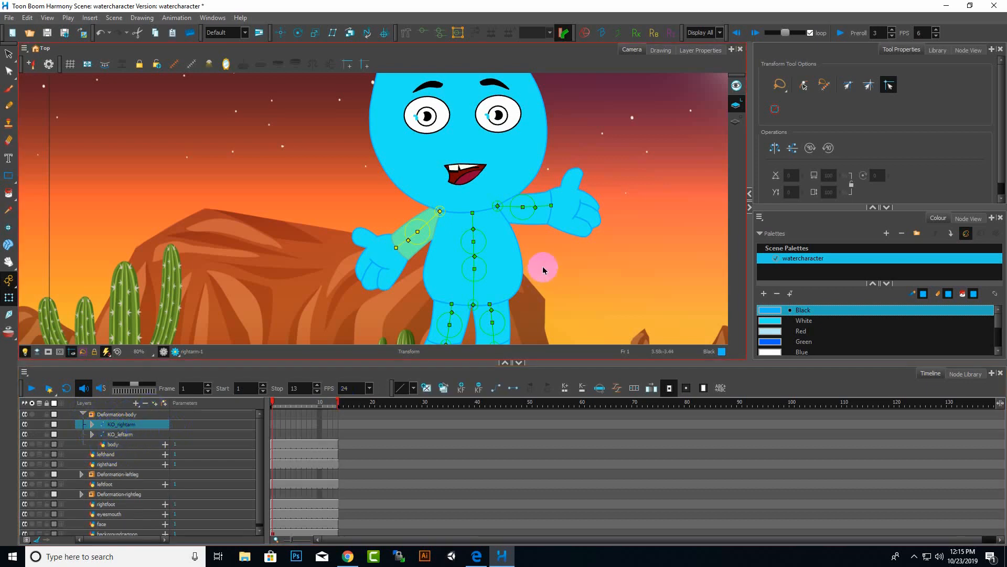
Test the body chain by dragging its middle bone, then undo the move.
click(475, 230)
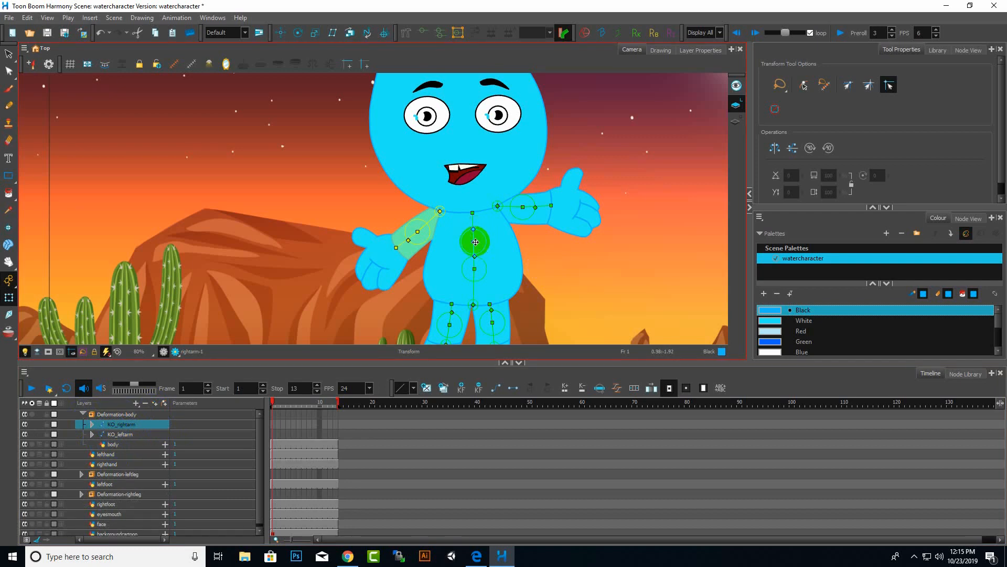
click(478, 242)
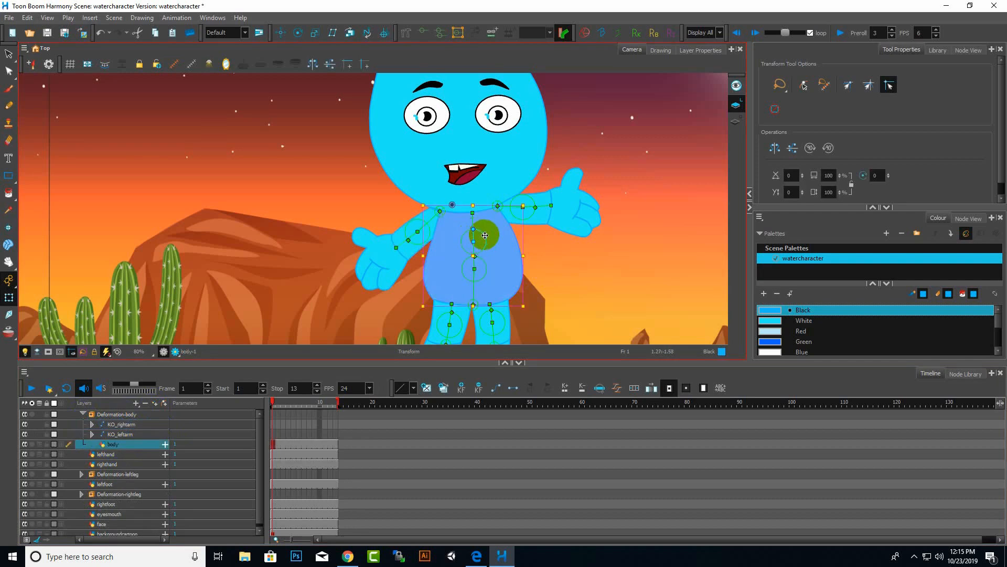
drag(485, 235, 493, 242)
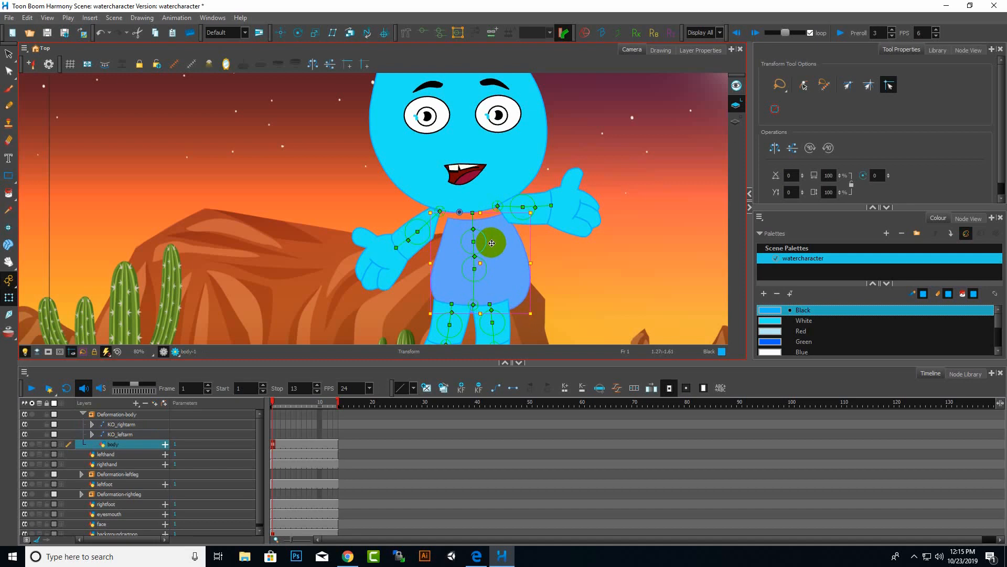
key(ctrl+z)
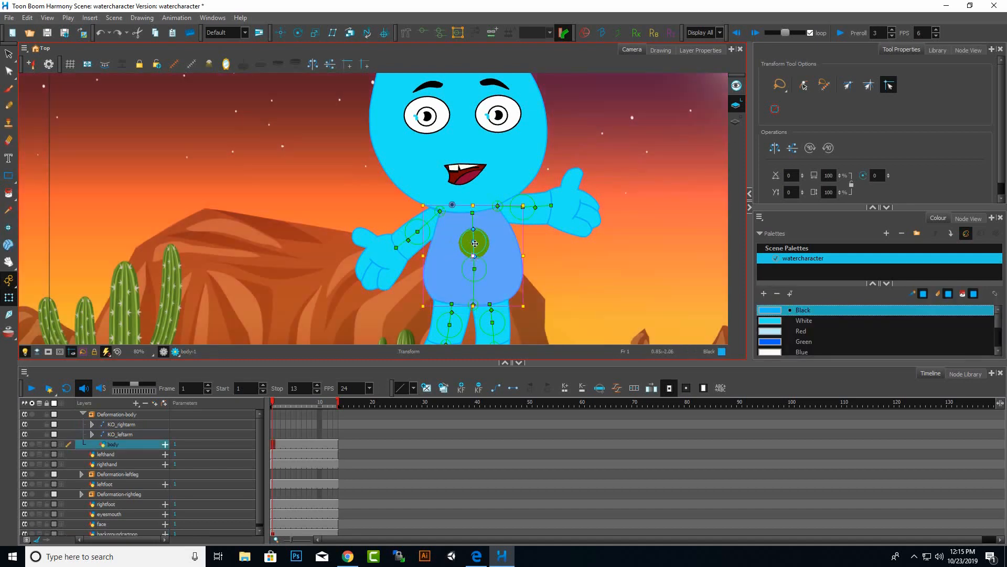
mouse_move(473, 245)
mouse_down()
mouse_move(464, 244)
mouse_move(488, 248)
mouse_move(451, 246)
mouse_move(473, 245)
mouse_up()
key(ctrl+z)
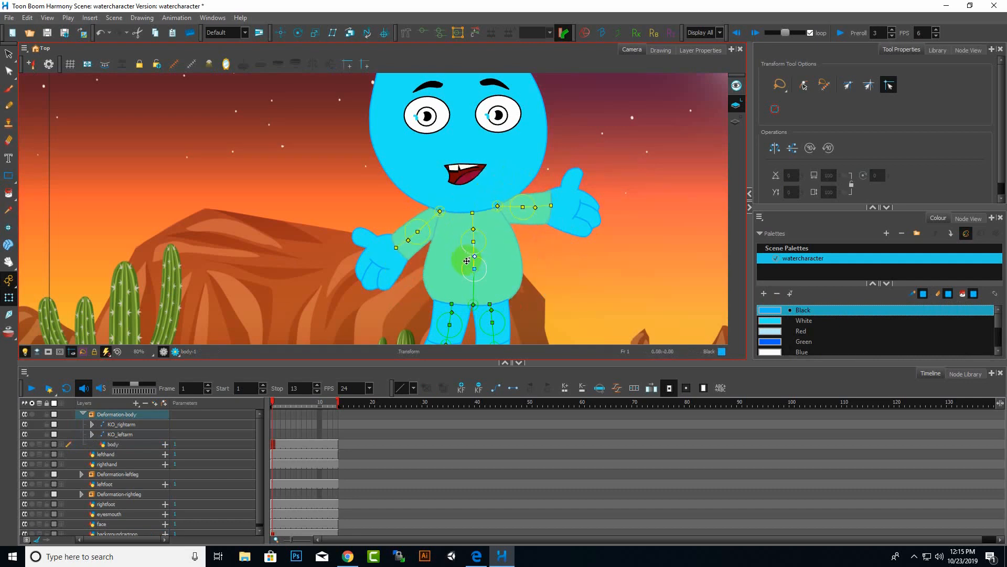
Test the left leg chain by dragging its upper bone, then undo the move.
scroll(550, 224, down, 4)
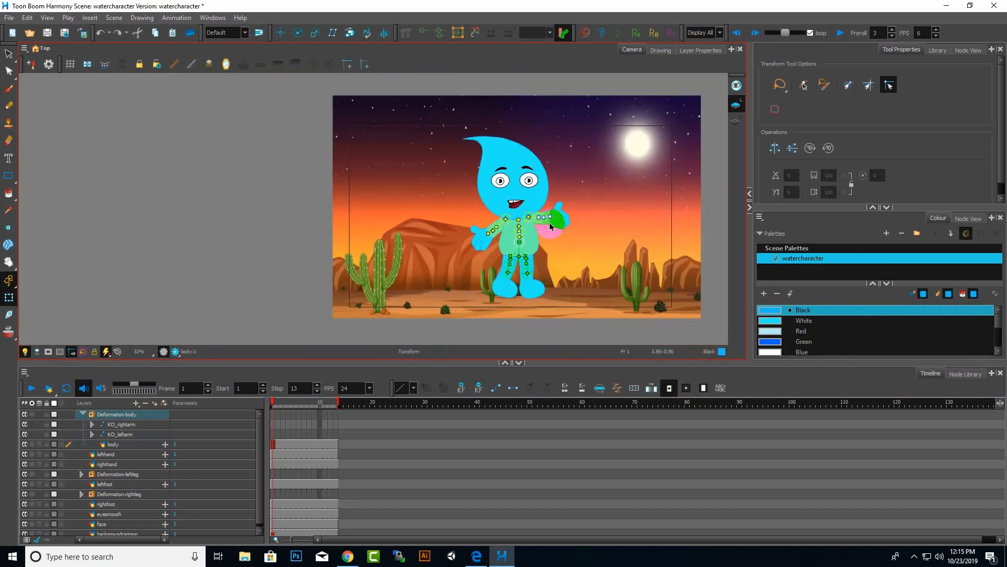
scroll(556, 313, up, 5)
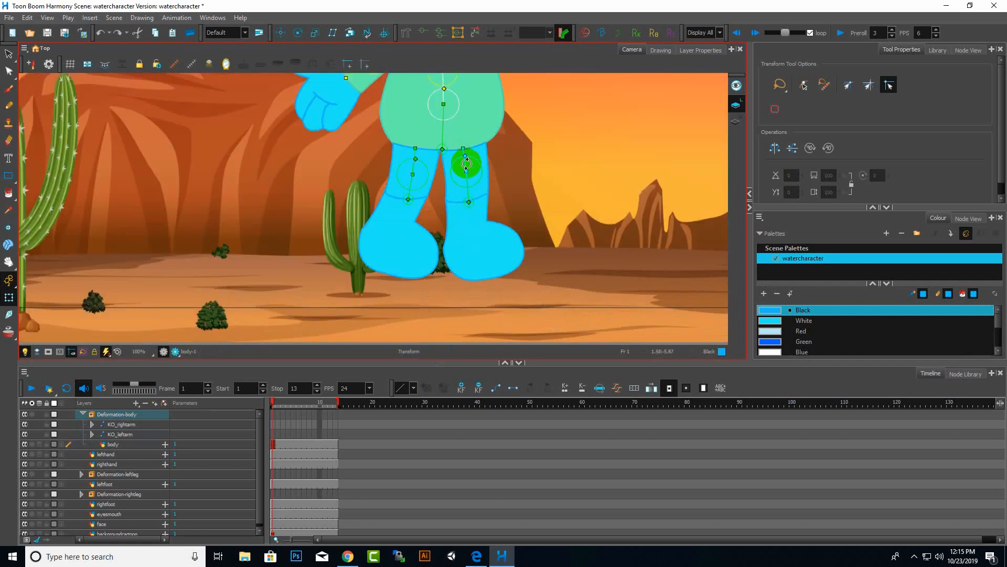
scroll(467, 165, down, 4)
scroll(496, 226, up, 3)
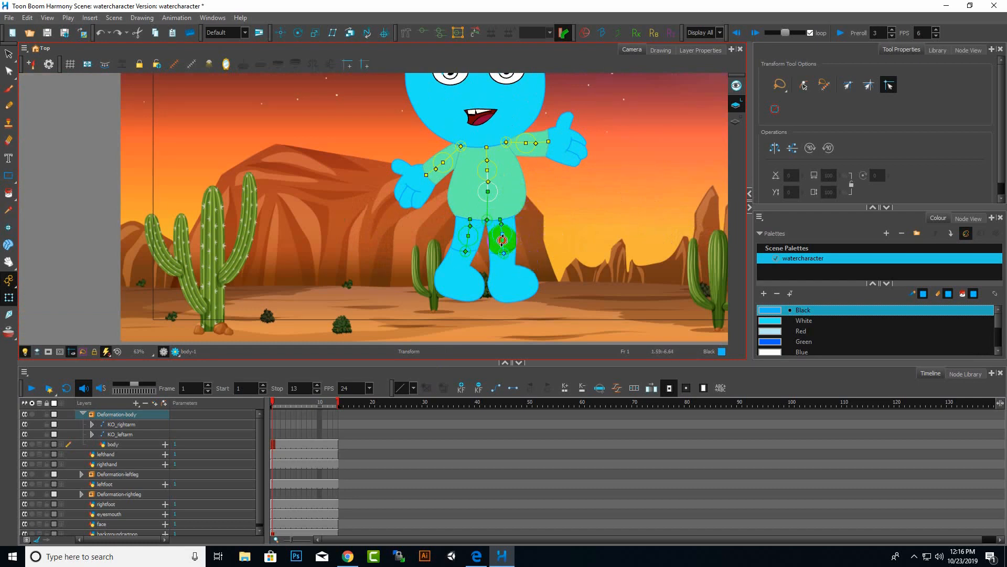
drag(502, 241, 509, 248)
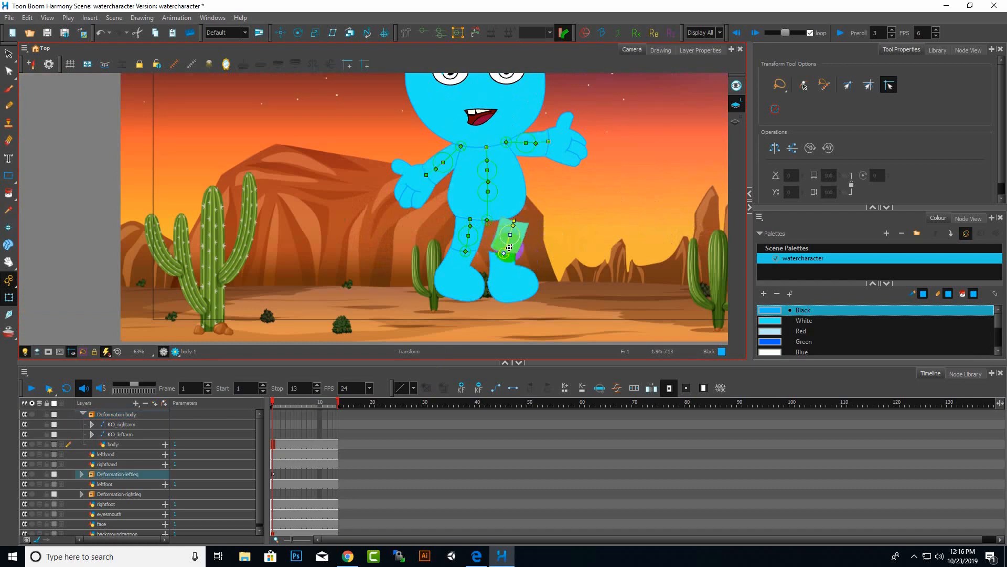
key(ctrl+z)
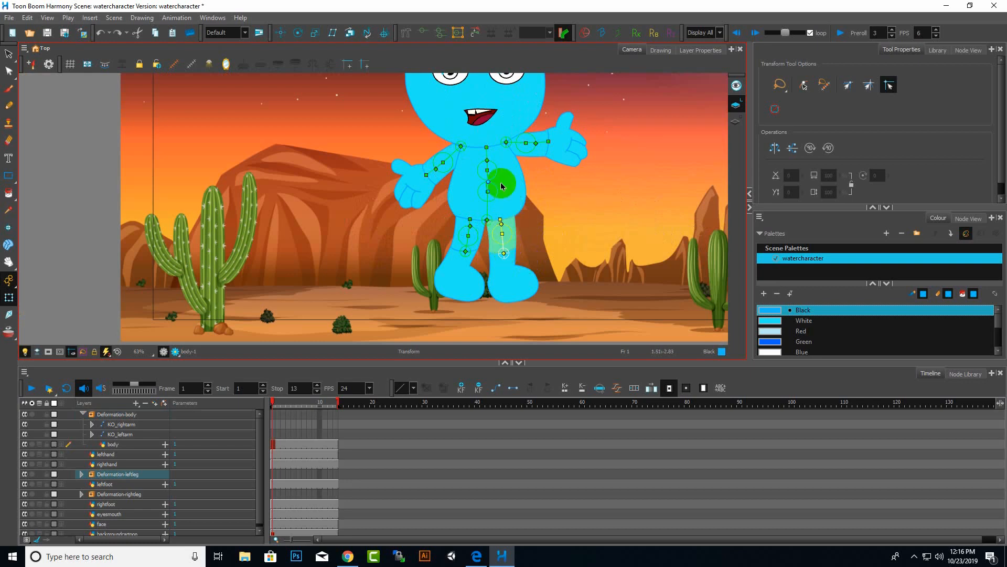
Parent the lefthand layer under the leftarm layer inside the Deformation-leftarm group, then collapse KO_leftarm.
click(507, 274)
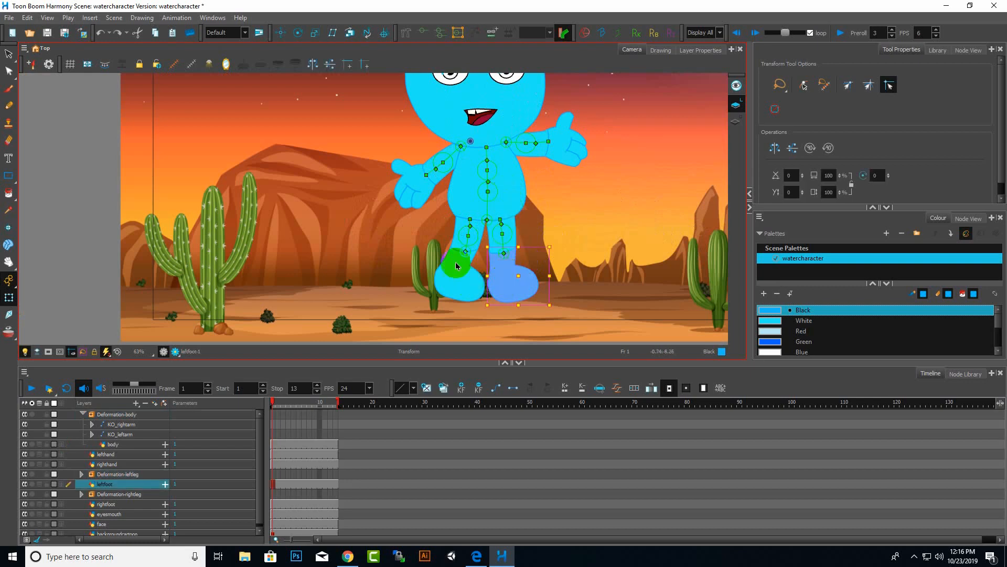
scroll(370, 221, down, 2)
scroll(460, 238, up, 2)
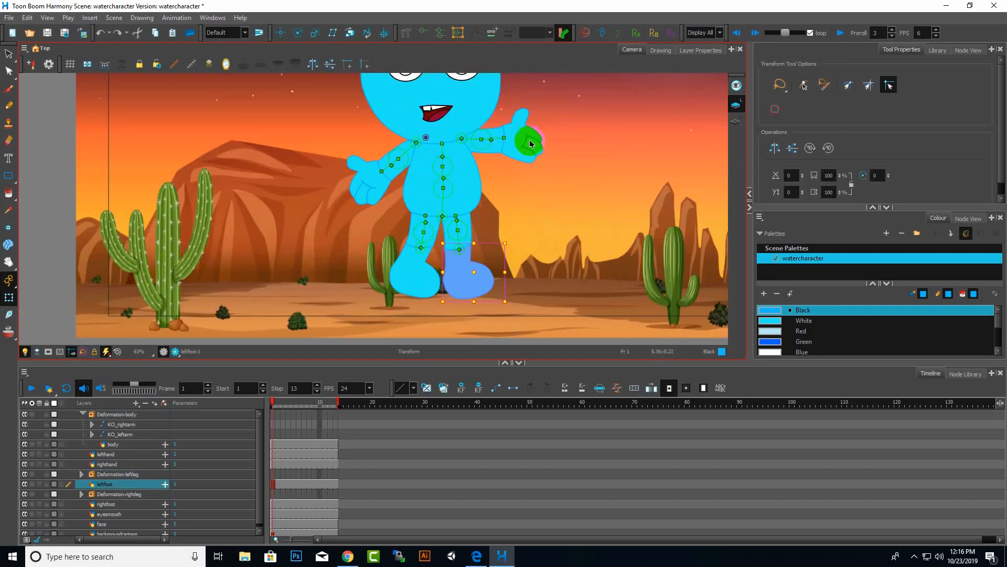
click(527, 142)
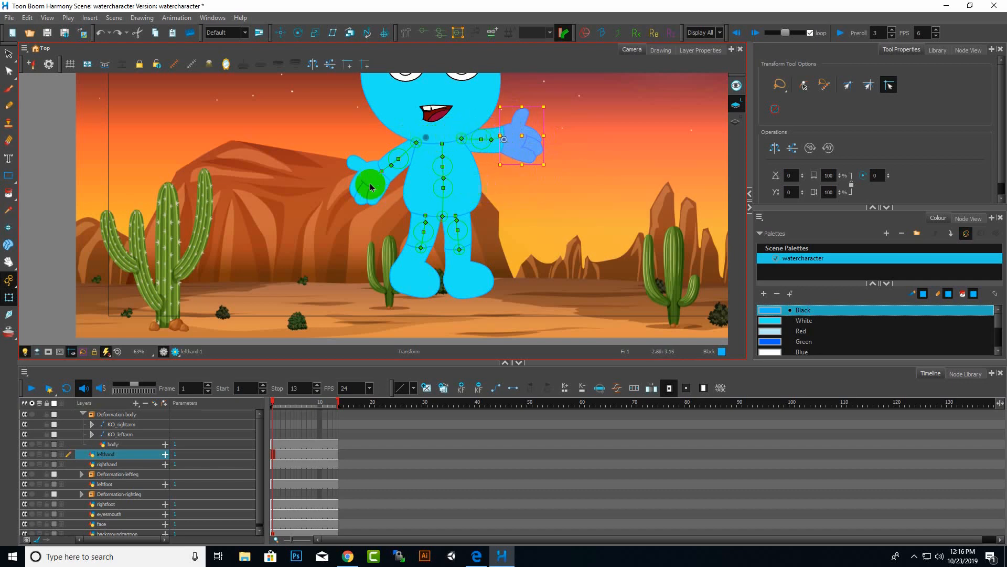
click(123, 452)
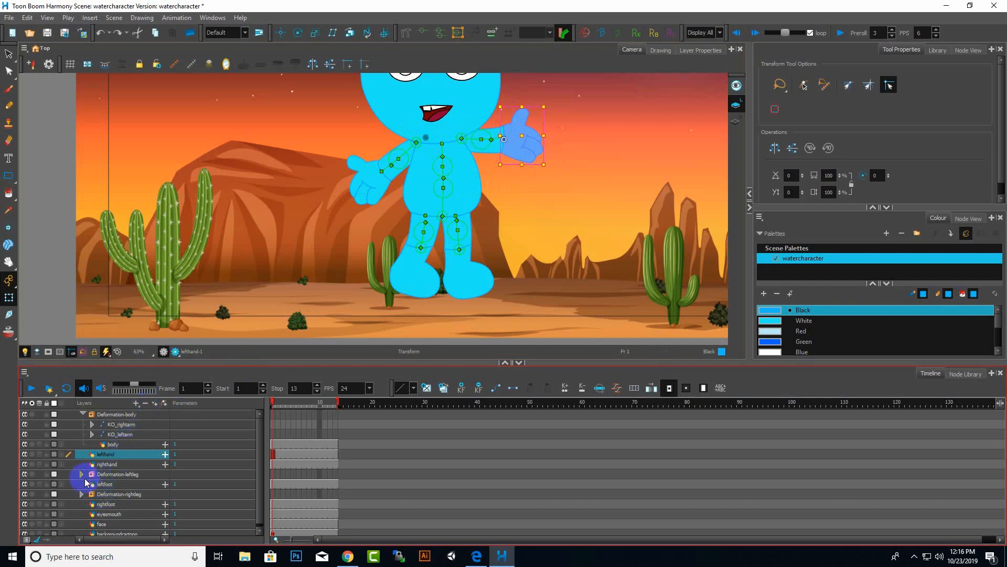
scroll(126, 485, down, 1)
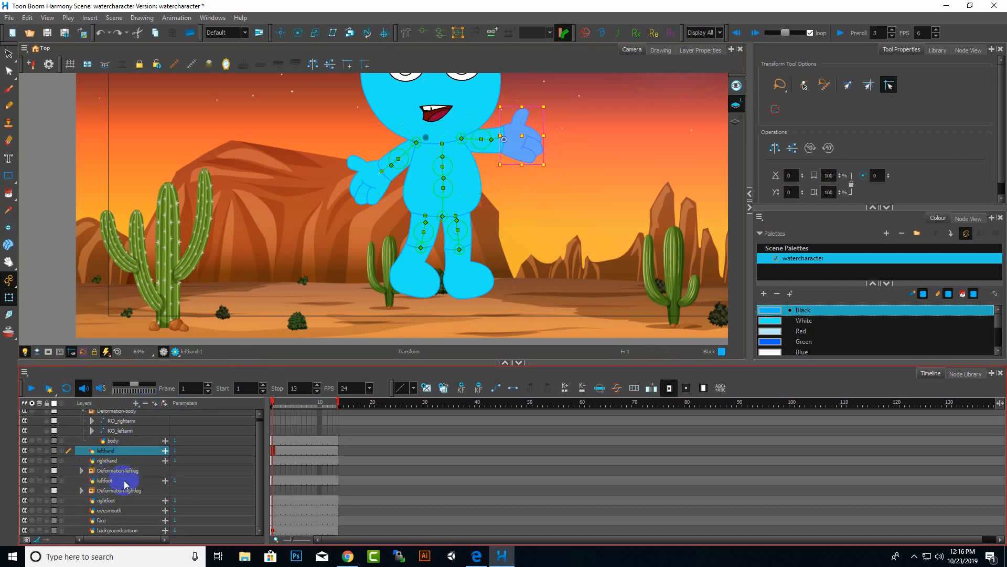
scroll(126, 483, up, 1)
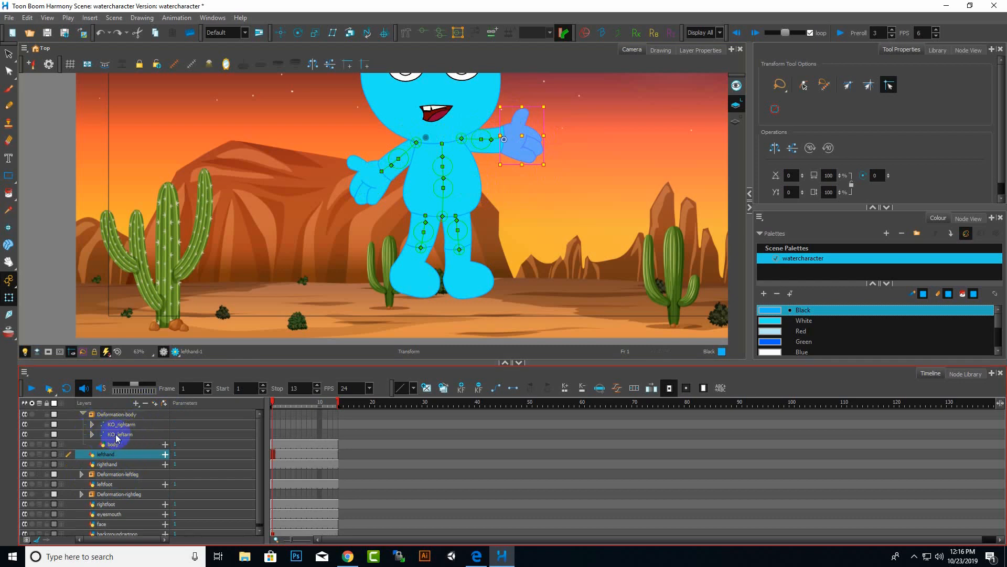
click(92, 434)
click(103, 444)
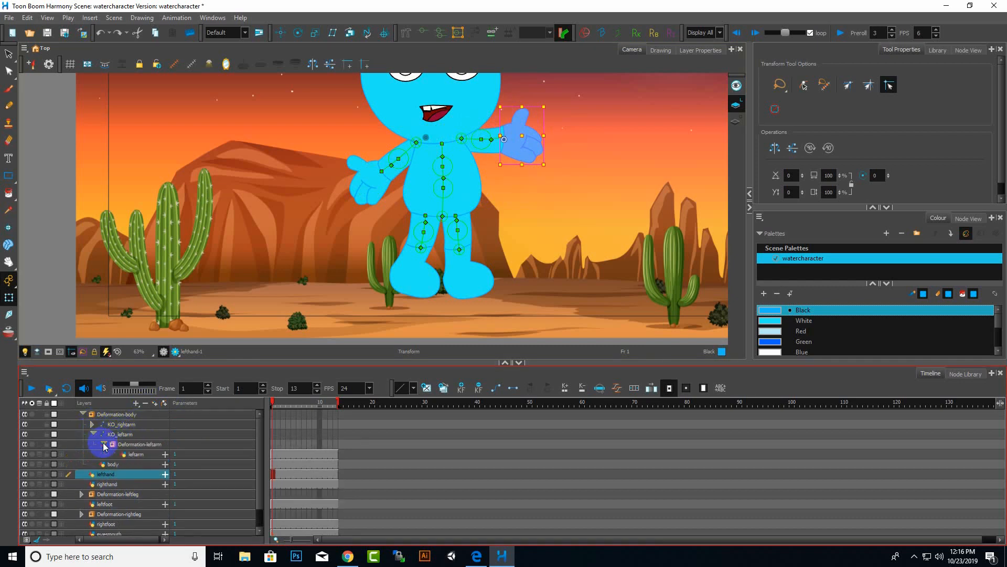
scroll(104, 448, down, 2)
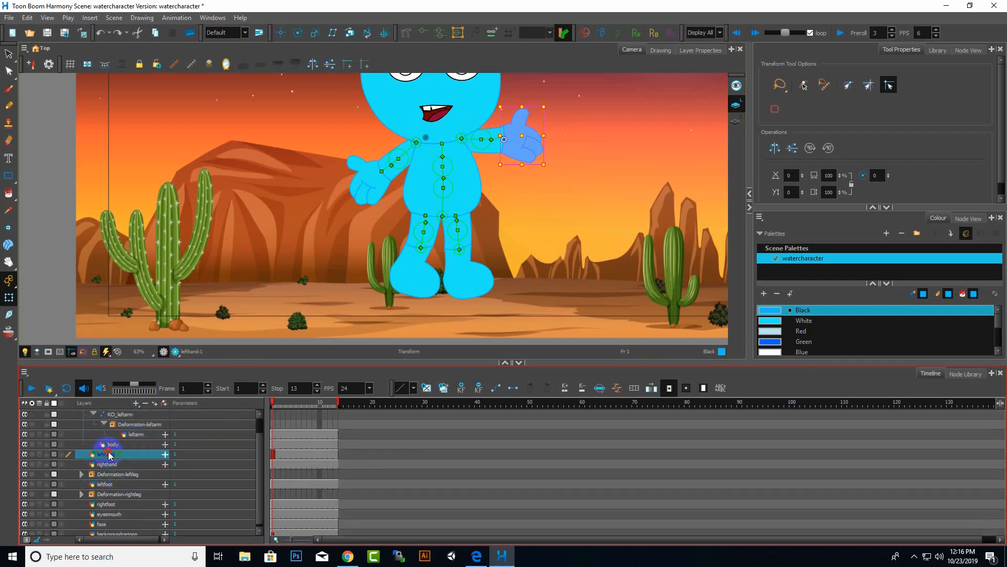
drag(135, 437, 135, 436)
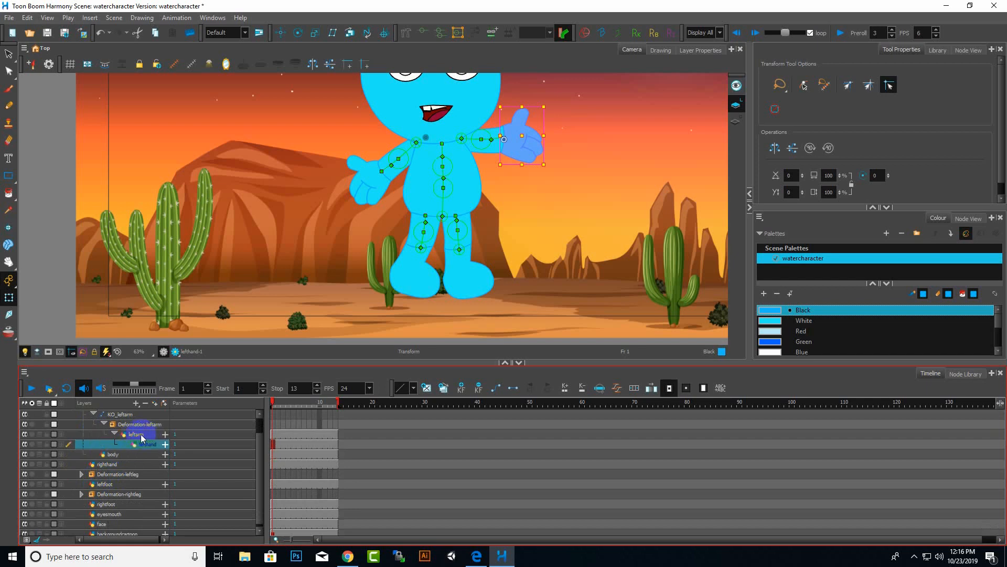
click(134, 436)
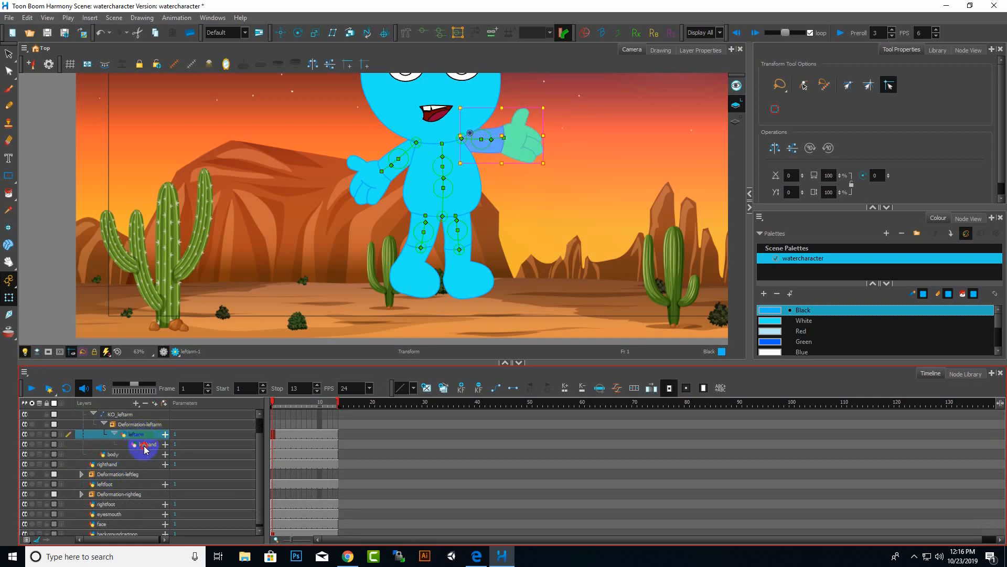
click(143, 445)
click(143, 436)
click(146, 446)
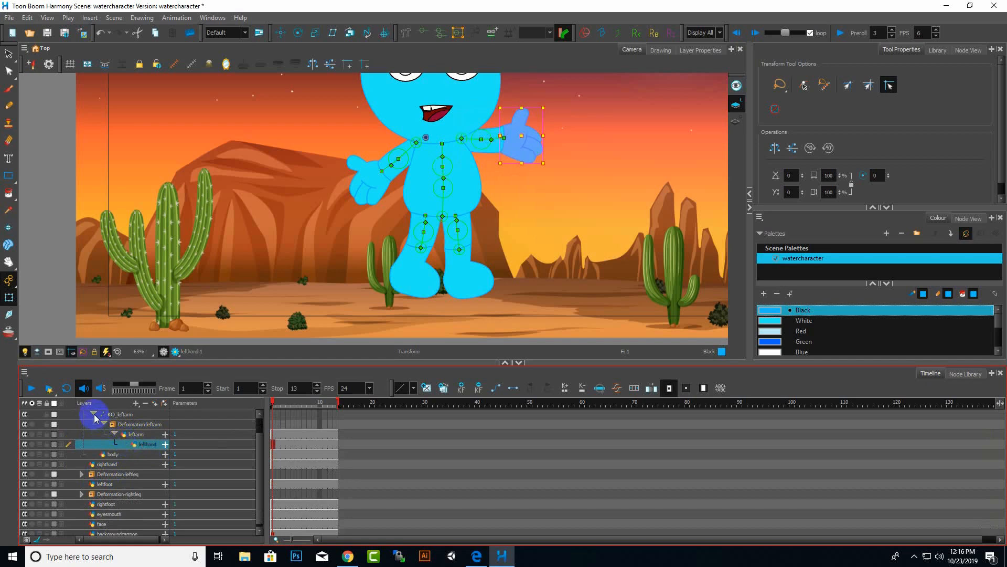
click(94, 415)
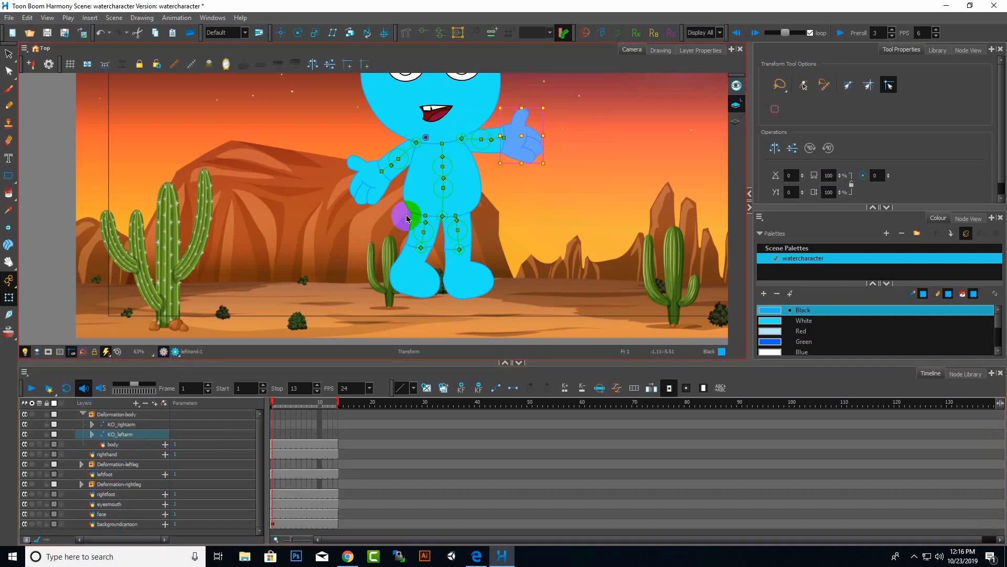
Parent the righthand layer under the rightarm layer inside the Deformation-rightarm group, then collapse KO_rightarm.
click(376, 194)
scroll(384, 163, up, 3)
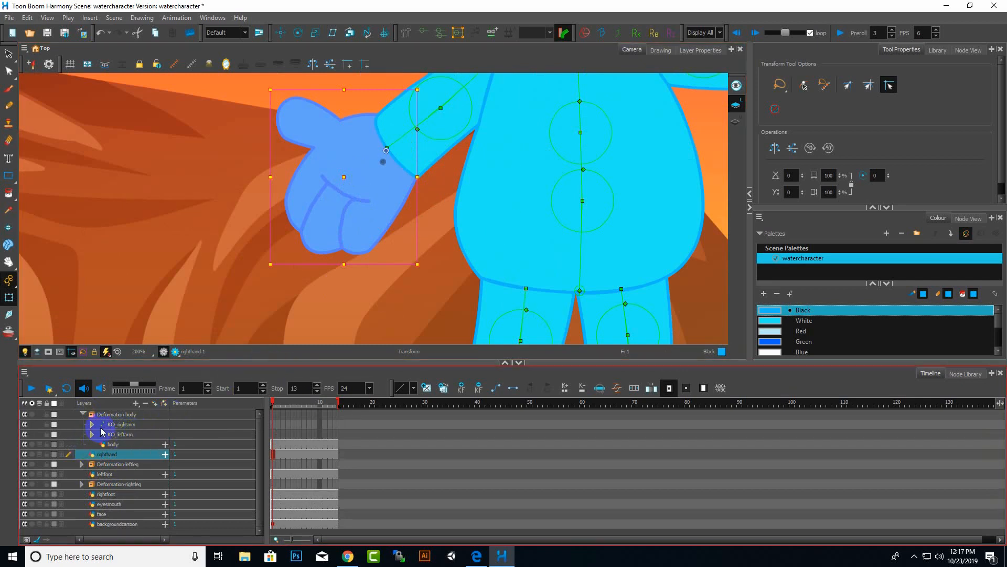
click(91, 424)
click(105, 434)
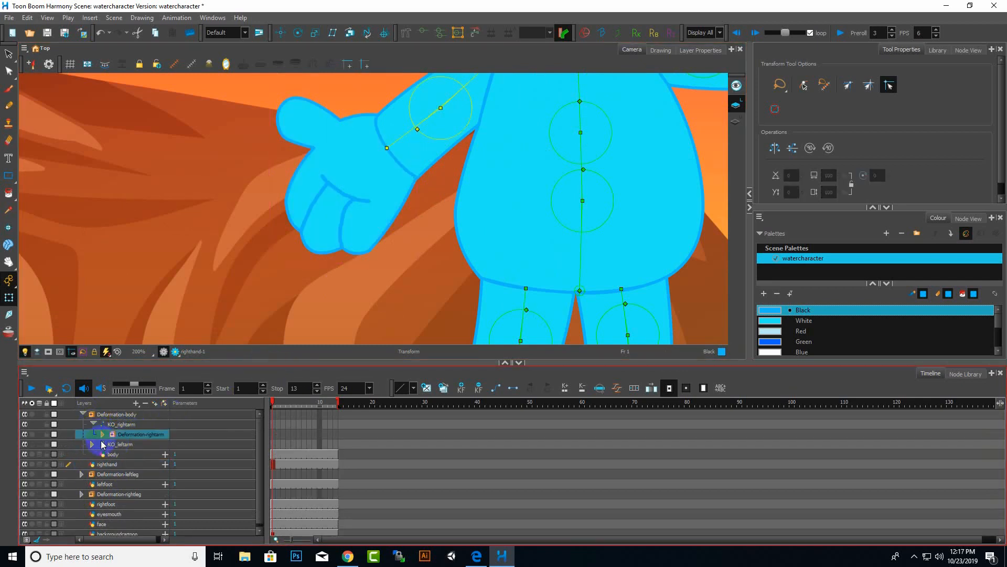
click(103, 434)
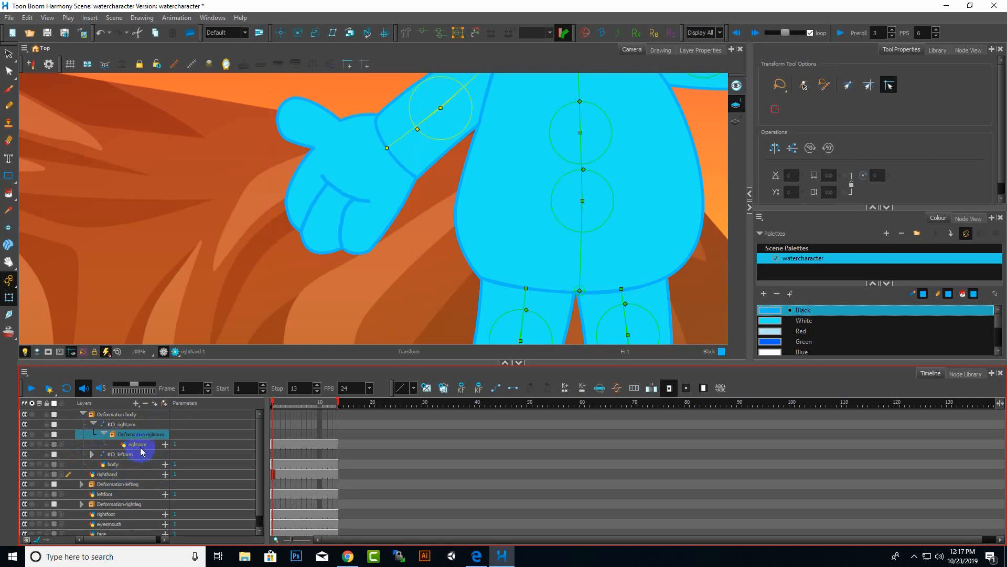
click(108, 473)
drag(139, 446, 138, 444)
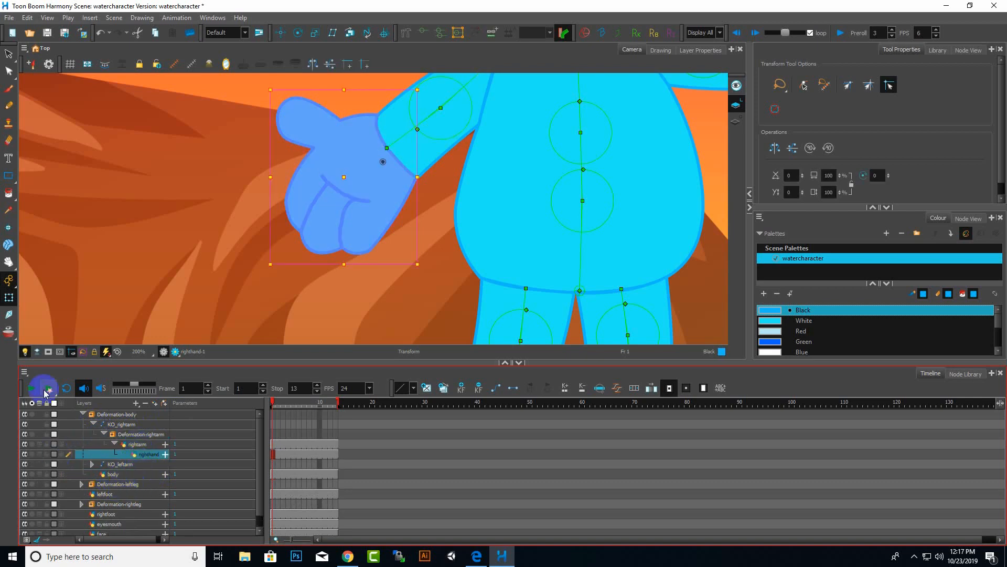
click(93, 424)
Test the rig by moving the body bone and the right arm bone, then undo the changes.
click(74, 254)
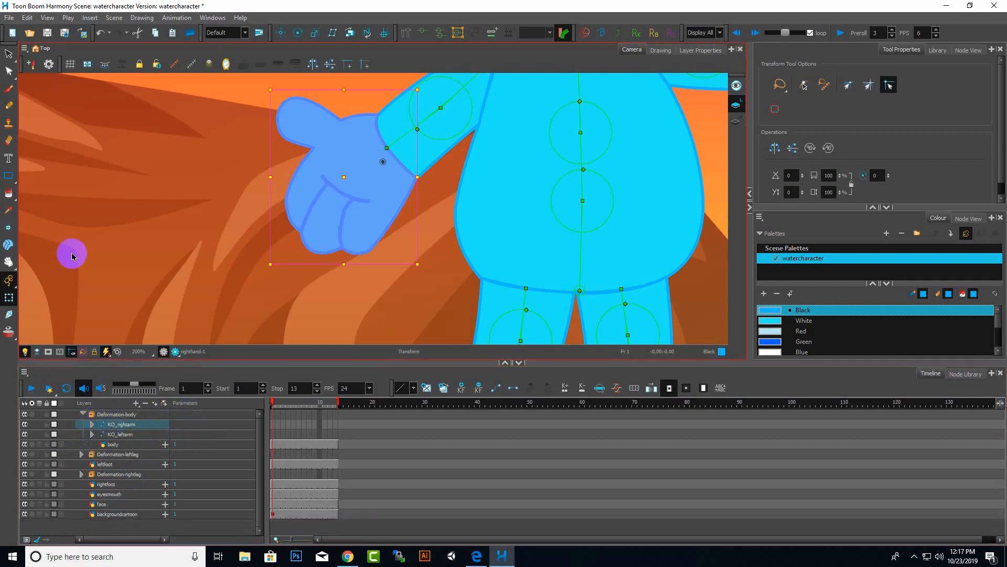
scroll(353, 198, down, 4)
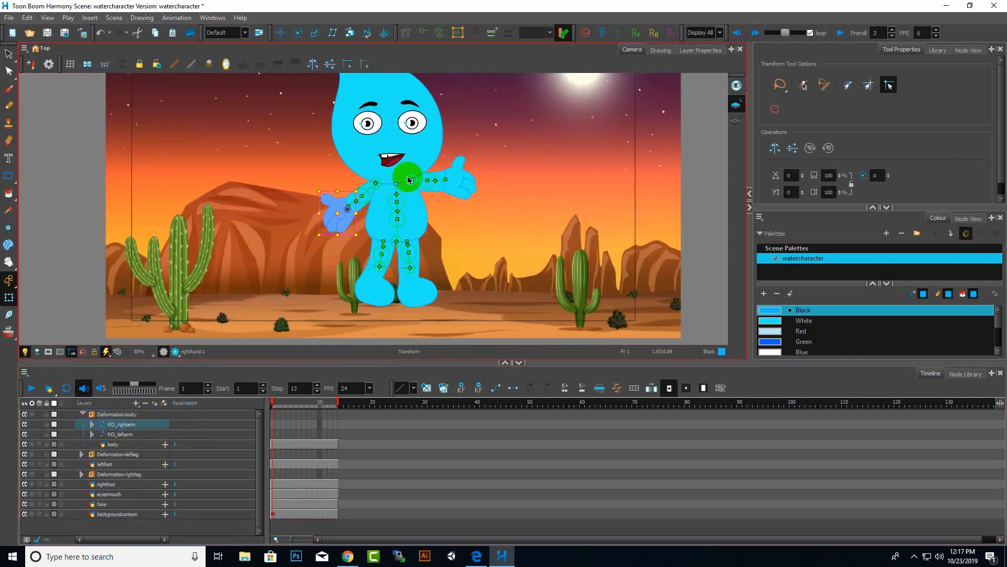
scroll(408, 180, up, 2)
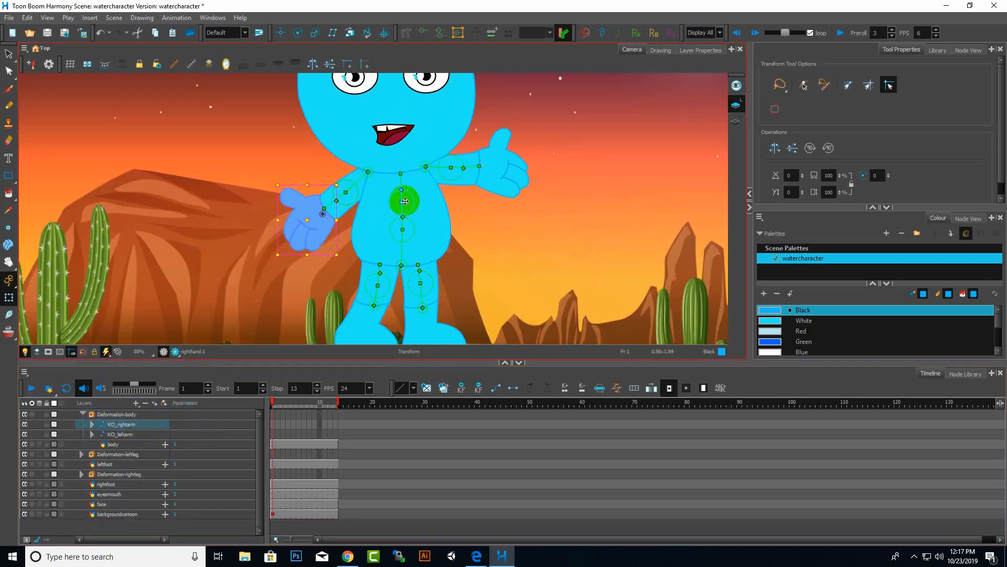
drag(401, 197, 397, 174)
mouse_move(332, 200)
mouse_down()
mouse_move(328, 192)
mouse_move(326, 210)
mouse_move(321, 195)
mouse_up()
key(ctrl+z)
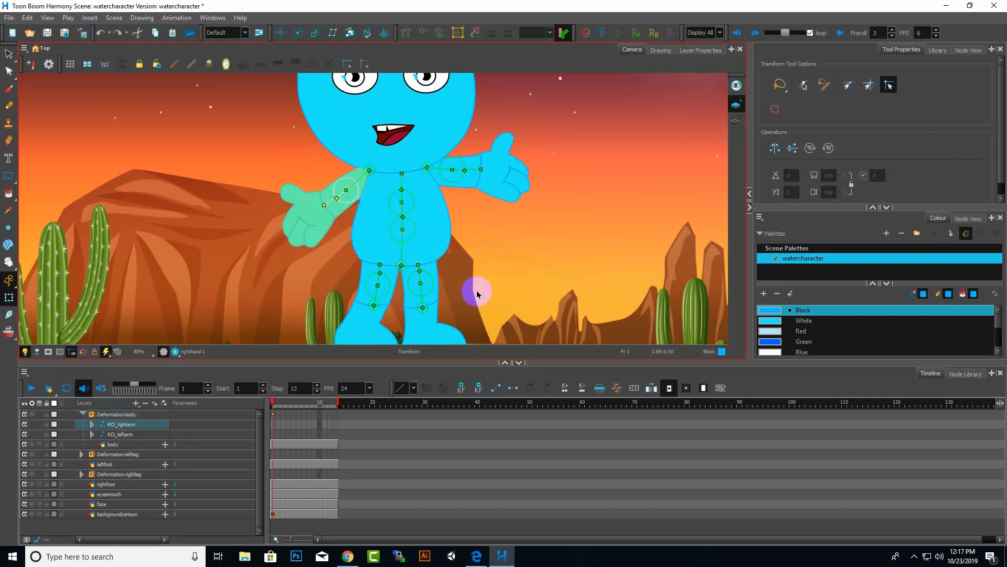
scroll(428, 168, up, 3)
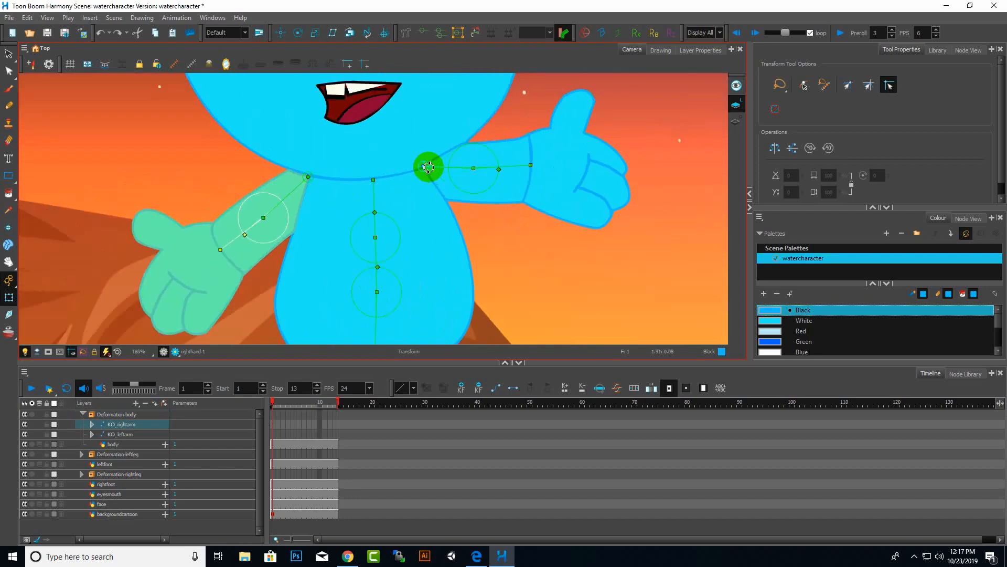
scroll(428, 168, down, 4)
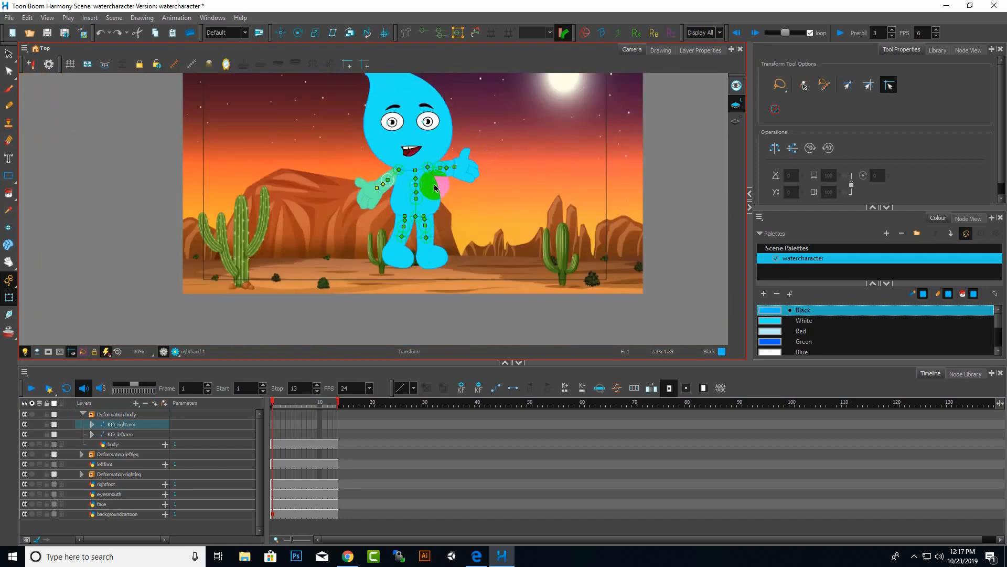
scroll(434, 185, up, 2)
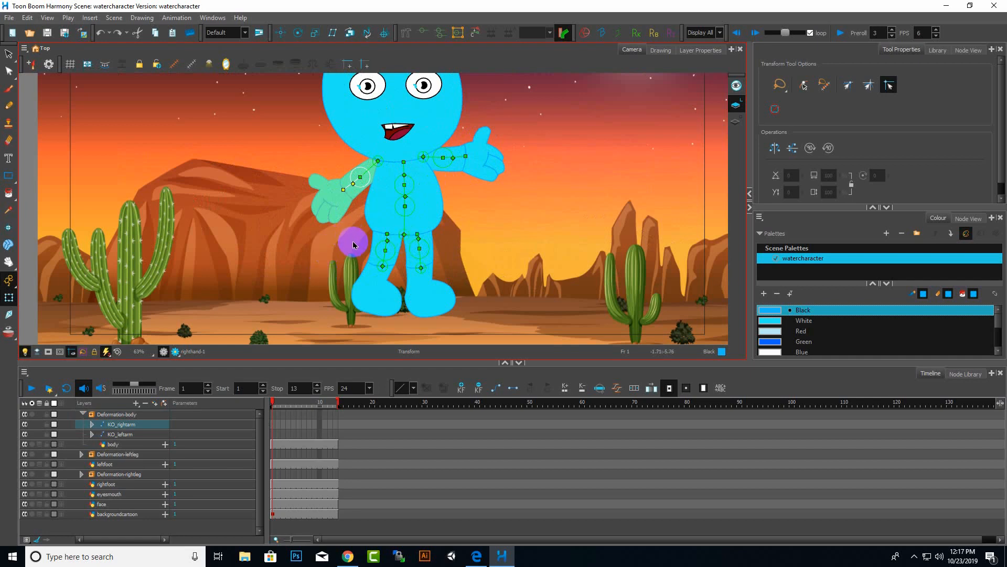
click(429, 305)
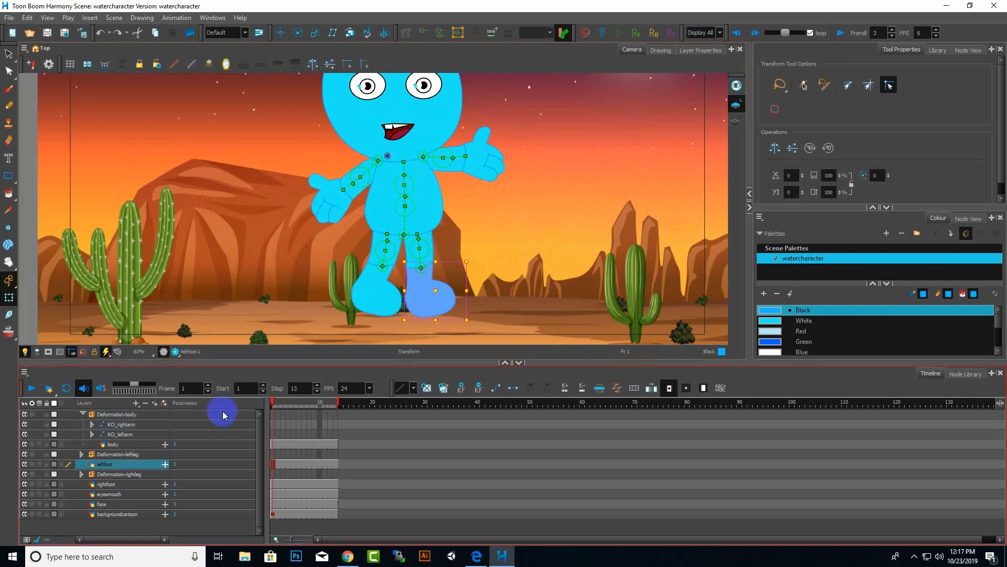
Parent the leftfoot layer under the leftleg layer inside the Deformation-leftleg group, then collapse the group.
click(82, 454)
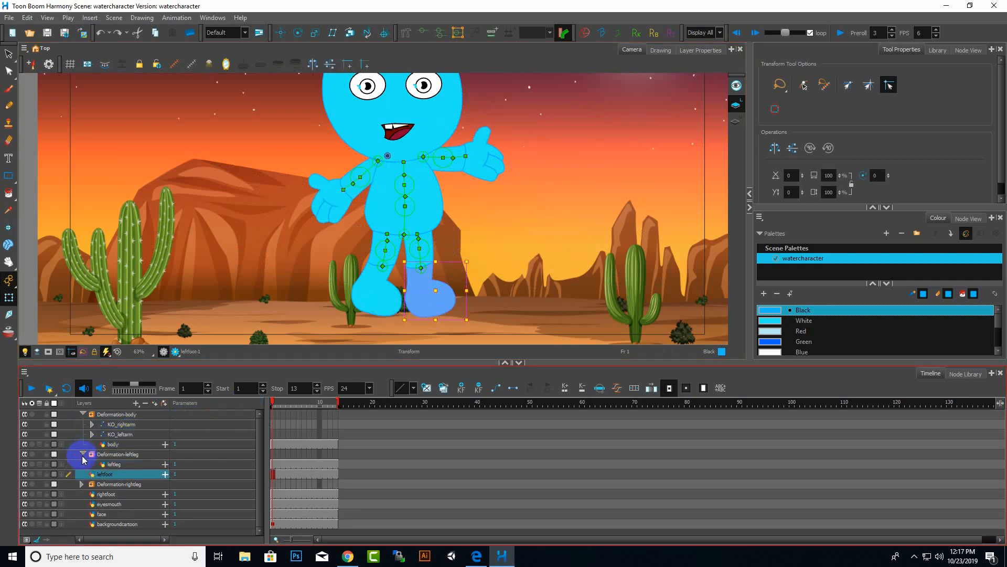
drag(108, 475, 116, 467)
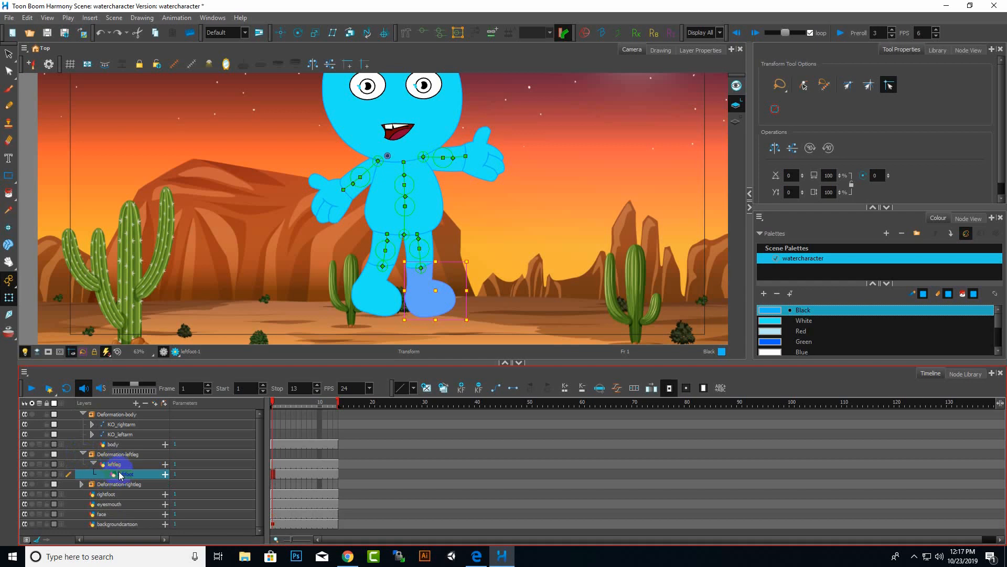
click(82, 454)
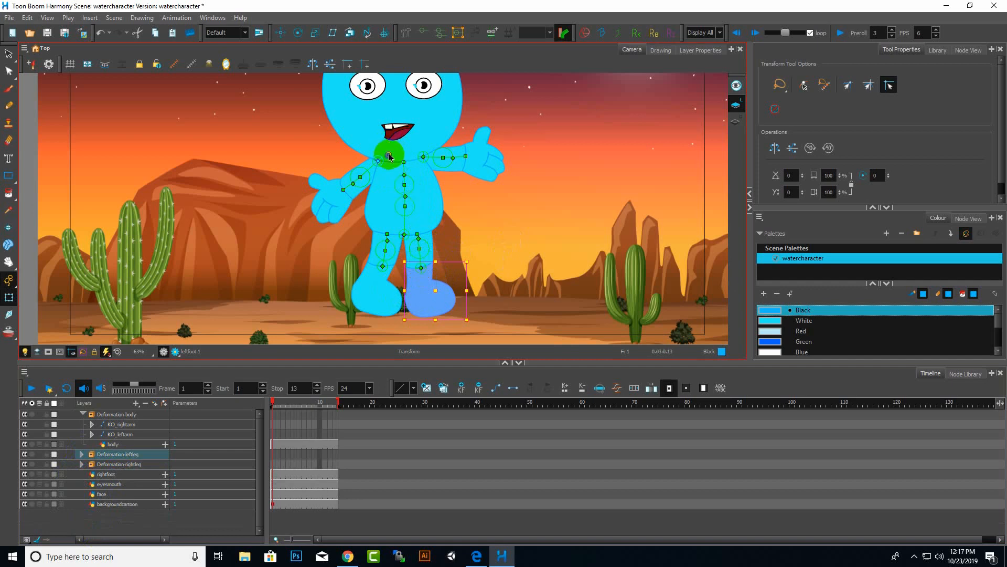
Test the left foot by moving it in the viewport, then undo the move.
mouse_move(473, 321)
mouse_down()
mouse_move(540, 270)
mouse_move(479, 326)
mouse_move(231, 344)
mouse_move(443, 355)
mouse_move(639, 191)
mouse_move(462, 313)
mouse_up()
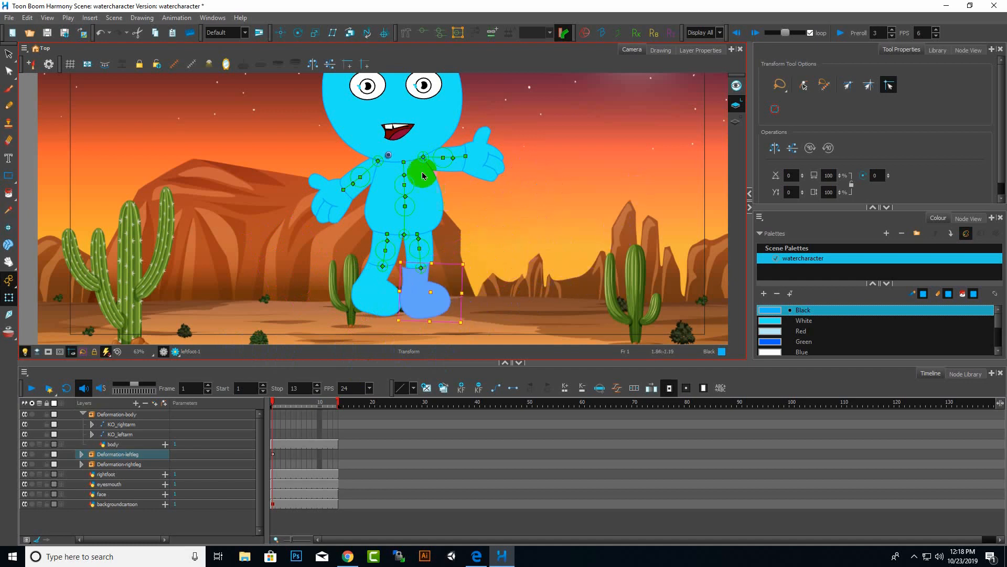
key(ctrl+z)
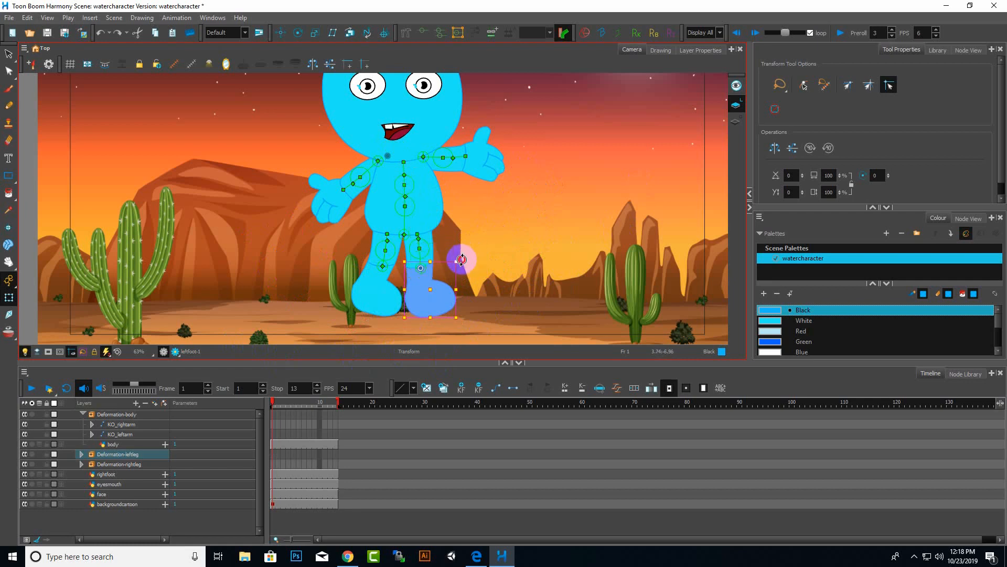
mouse_move(457, 259)
mouse_down()
mouse_move(450, 236)
mouse_move(443, 292)
mouse_move(477, 226)
mouse_move(473, 266)
mouse_up()
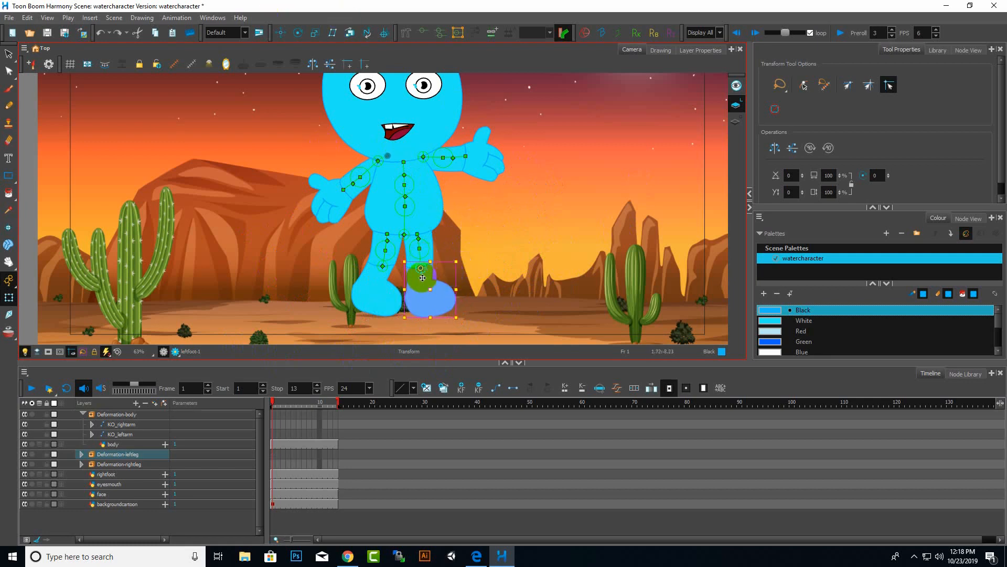
Switch to the Rotate tool and select the leftleg layer inside the expanded Deformation-leftleg group.
click(299, 33)
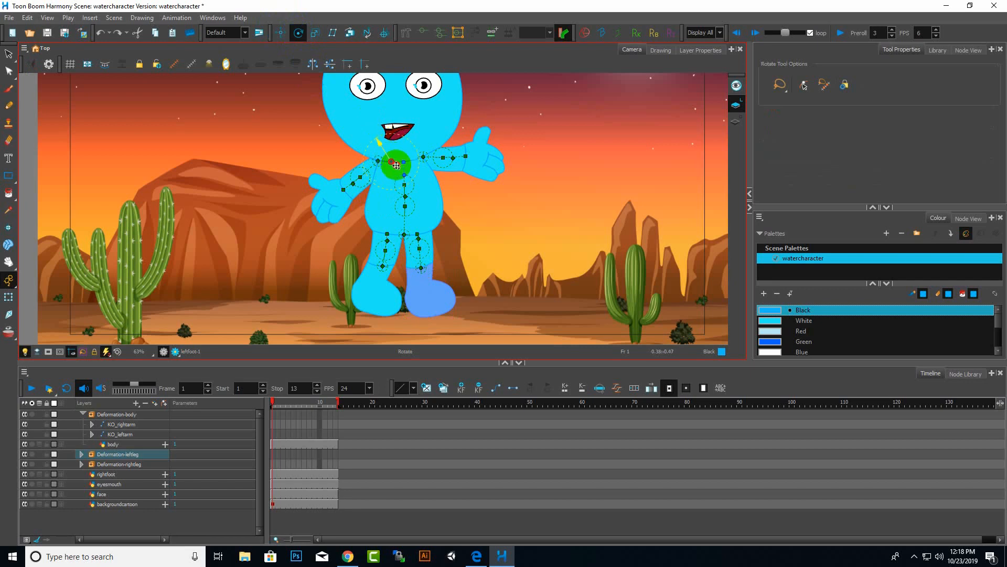
click(423, 269)
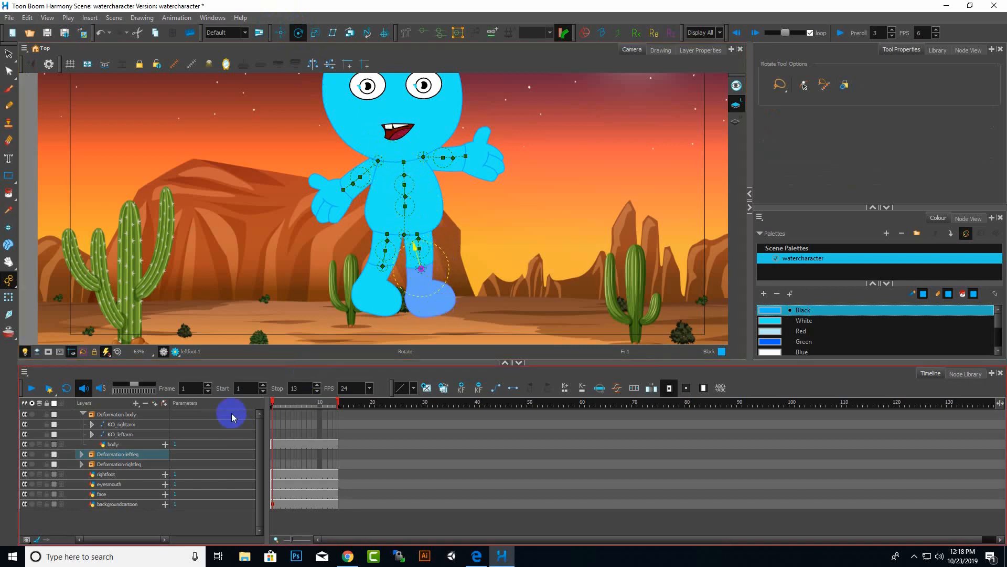
click(113, 455)
click(82, 454)
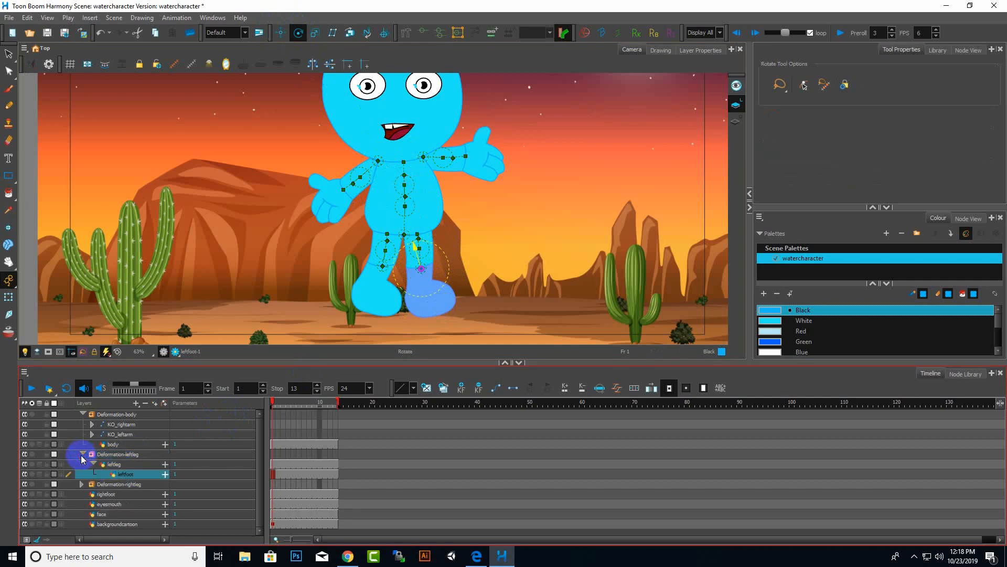
click(119, 465)
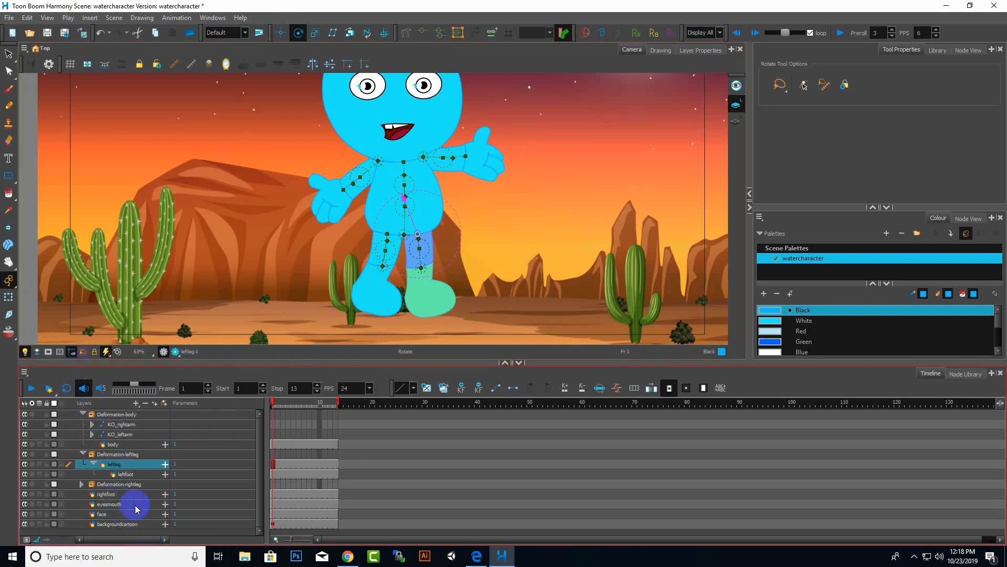
Test rotating the right foot and the body bone with the Rotate tool.
click(111, 494)
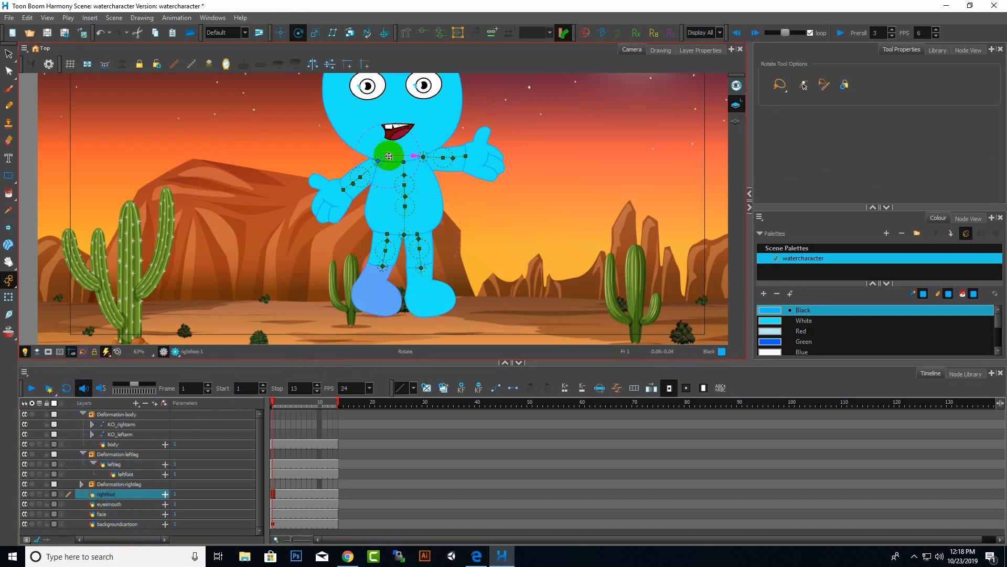
click(383, 253)
drag(384, 253, 382, 266)
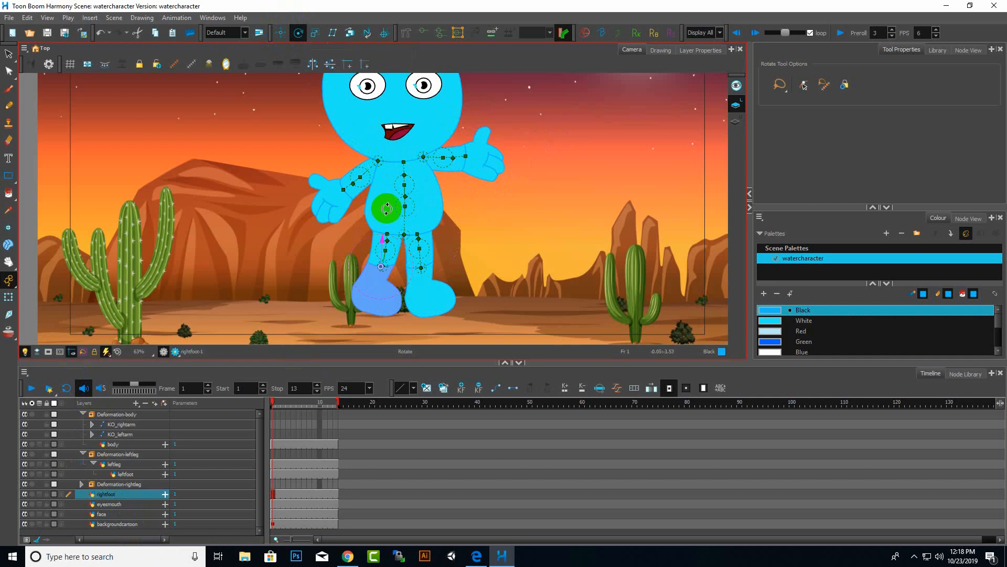
click(234, 421)
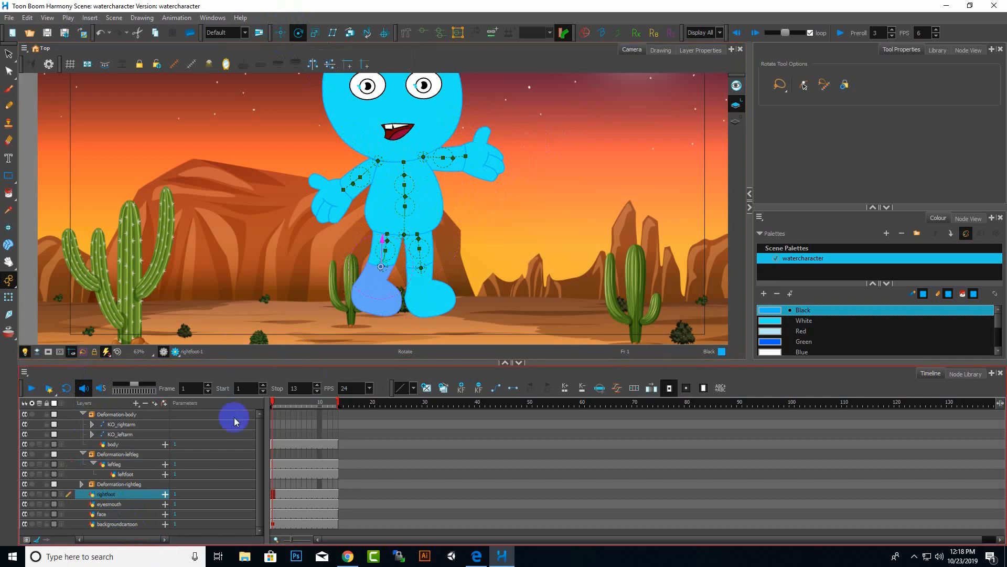
click(126, 444)
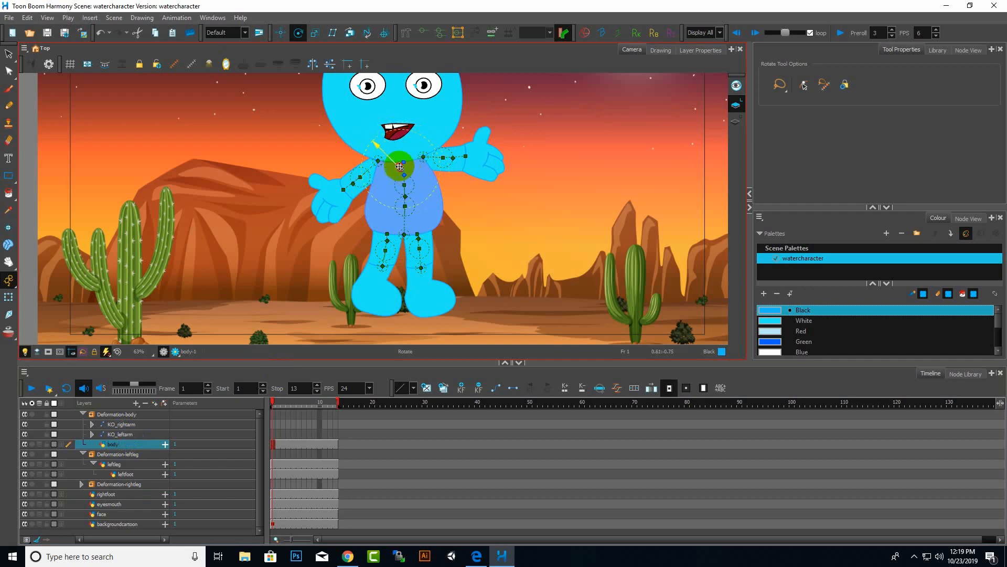
click(402, 254)
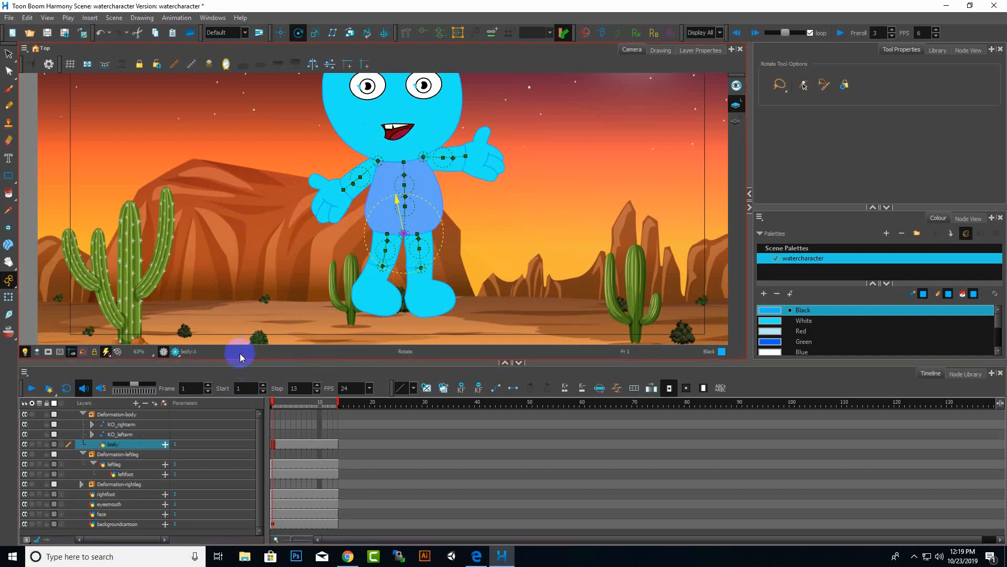
Parent the rightfoot layer under the rightleg layer inside the Deformation-rightleg group, then collapse the group.
click(110, 494)
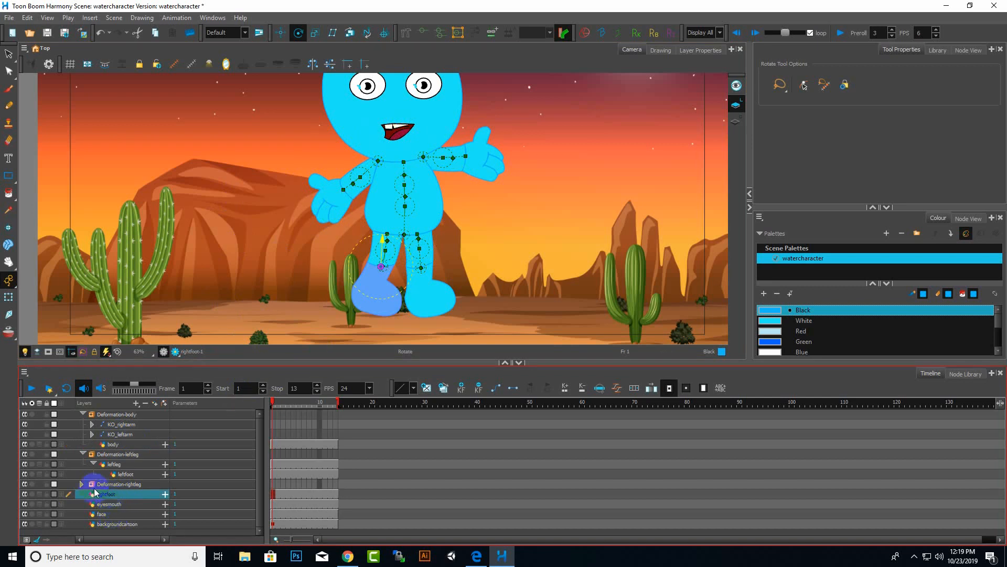
click(81, 484)
click(81, 484)
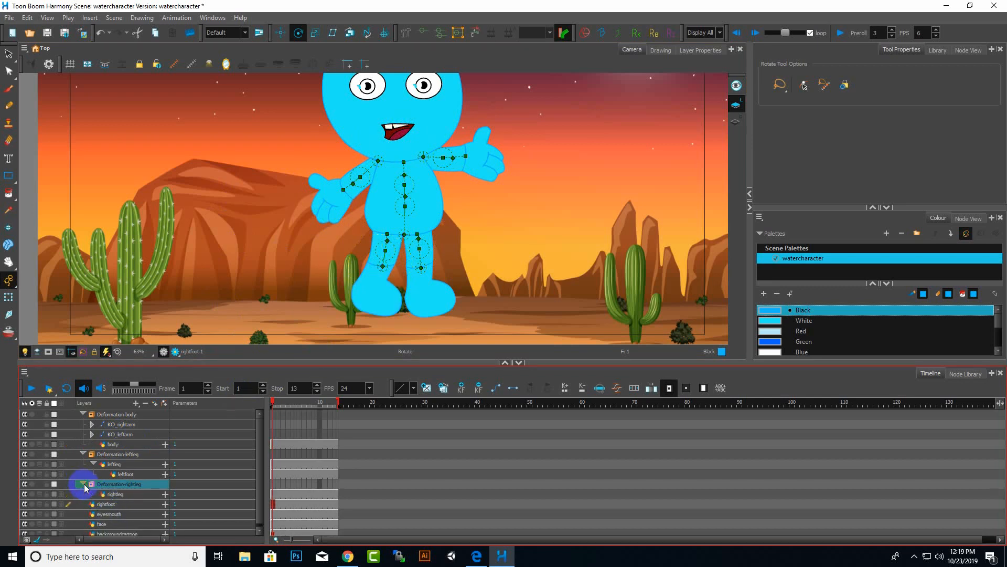
click(117, 504)
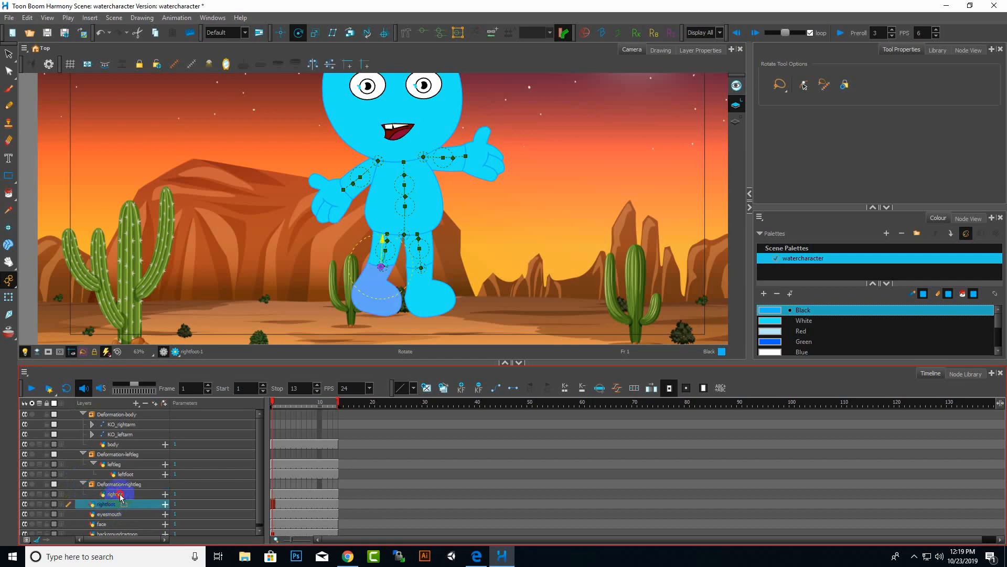
click(81, 483)
Test the rig by rotating the body and the left leg, then undo the leg rotation.
click(440, 258)
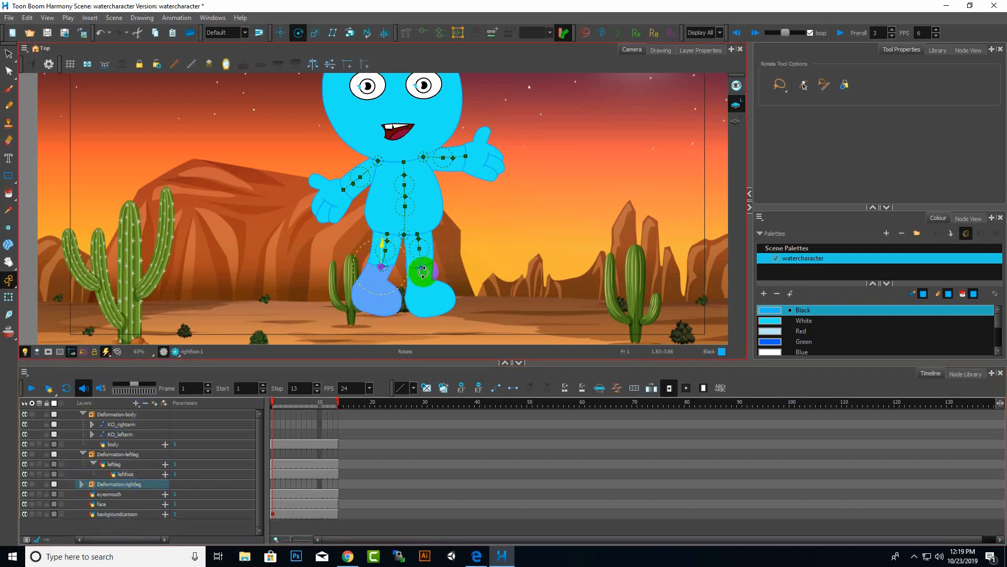
click(113, 445)
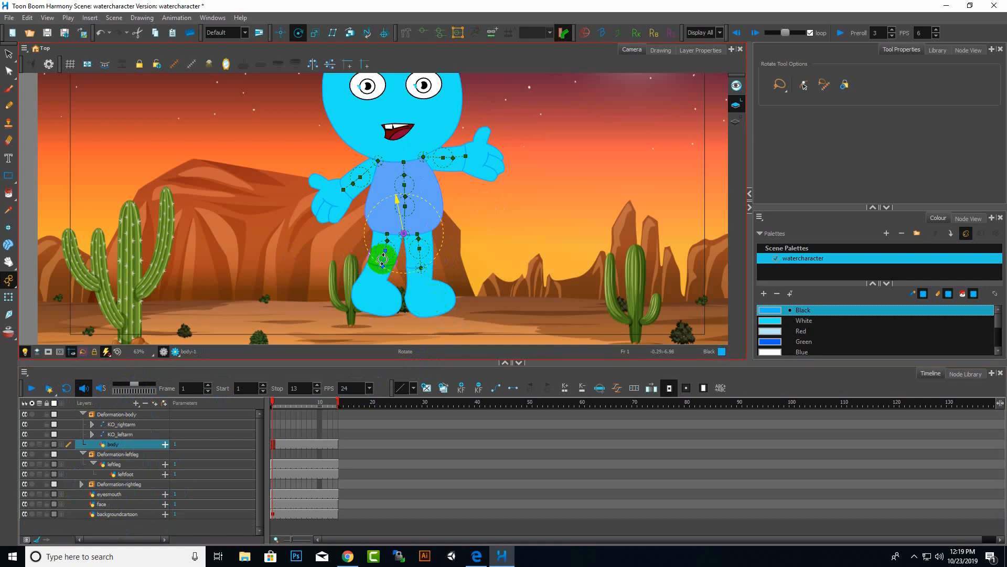
drag(383, 258, 373, 259)
click(122, 464)
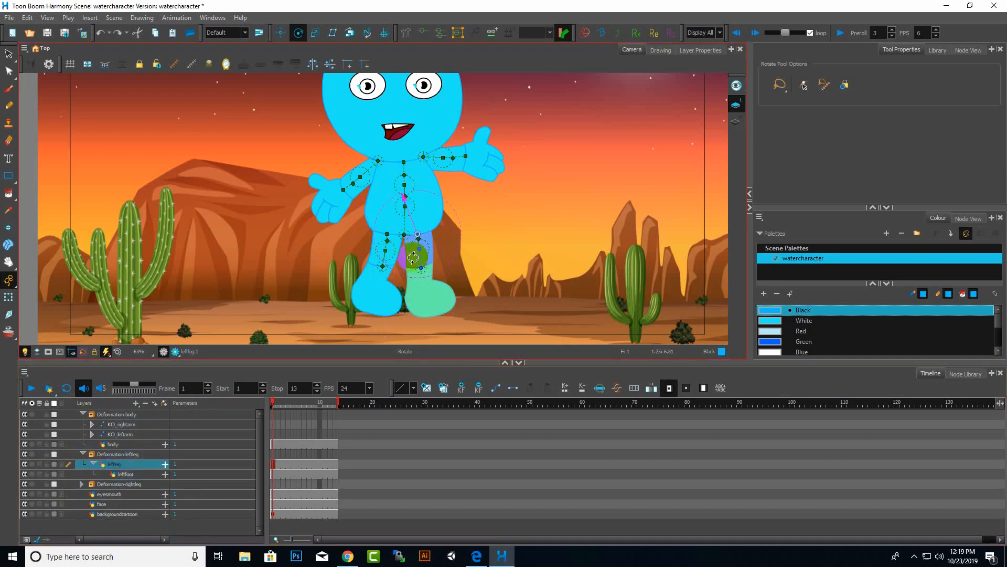
drag(420, 259, 397, 294)
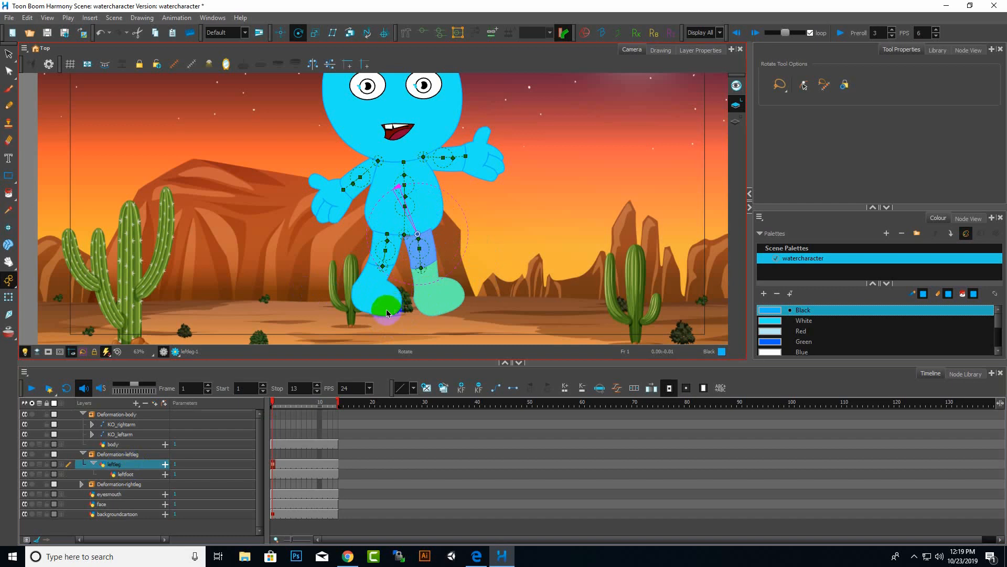
key(ctrl+z)
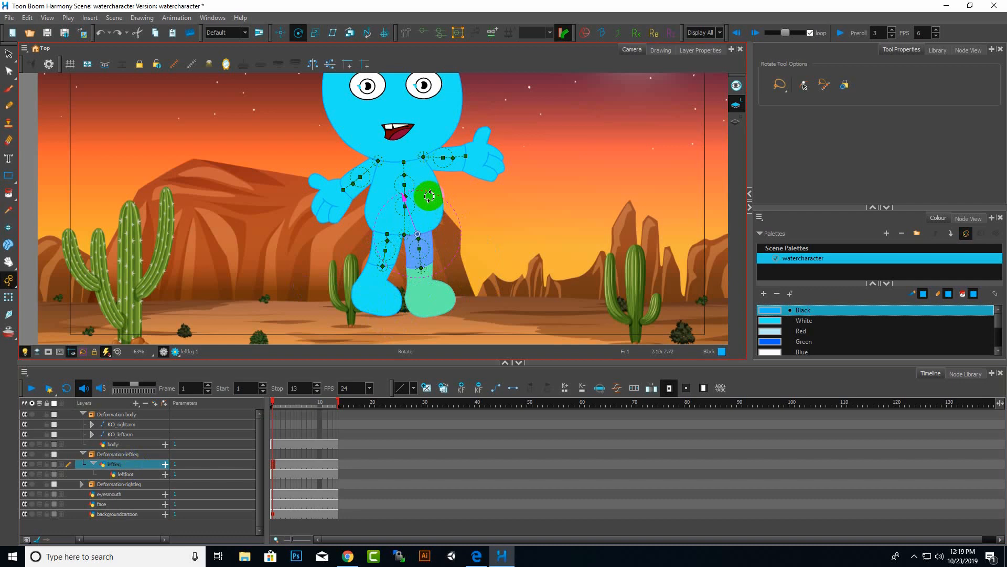
Collapse the leftleg layer and the Deformation-leftleg and Deformation-body groups in the layer list.
scroll(495, 259, down, 4)
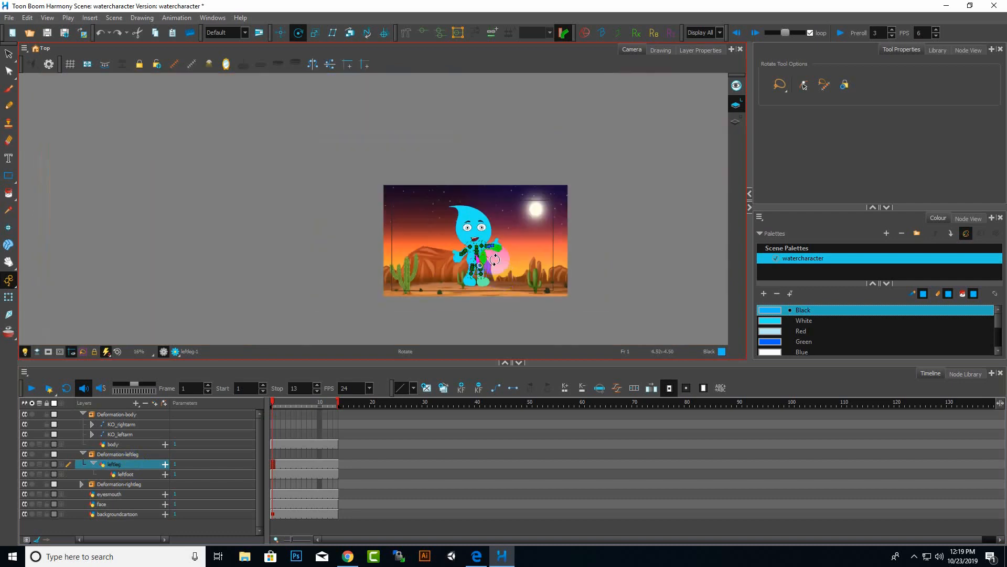
scroll(495, 259, up, 2)
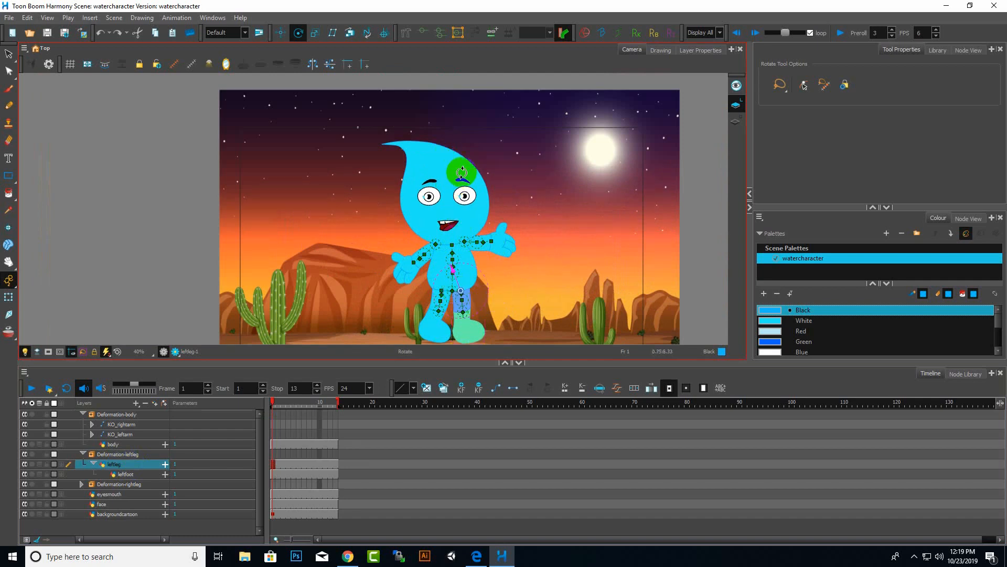
click(100, 505)
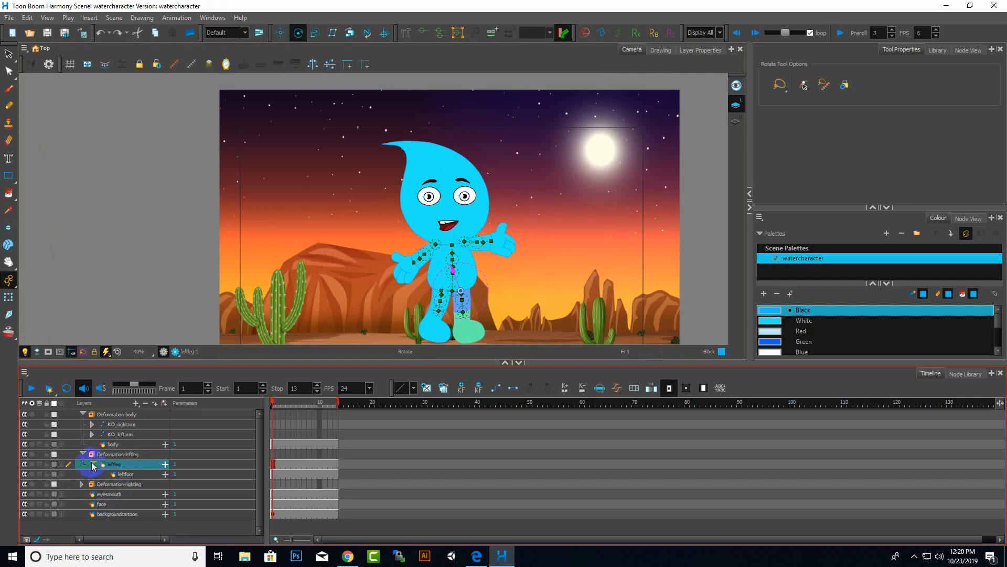
click(93, 464)
click(83, 454)
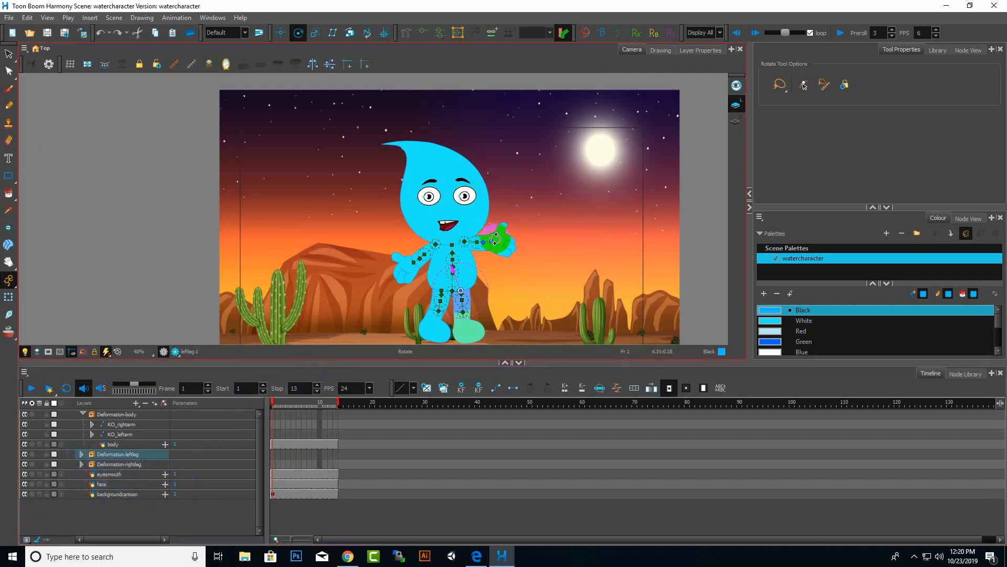
click(134, 483)
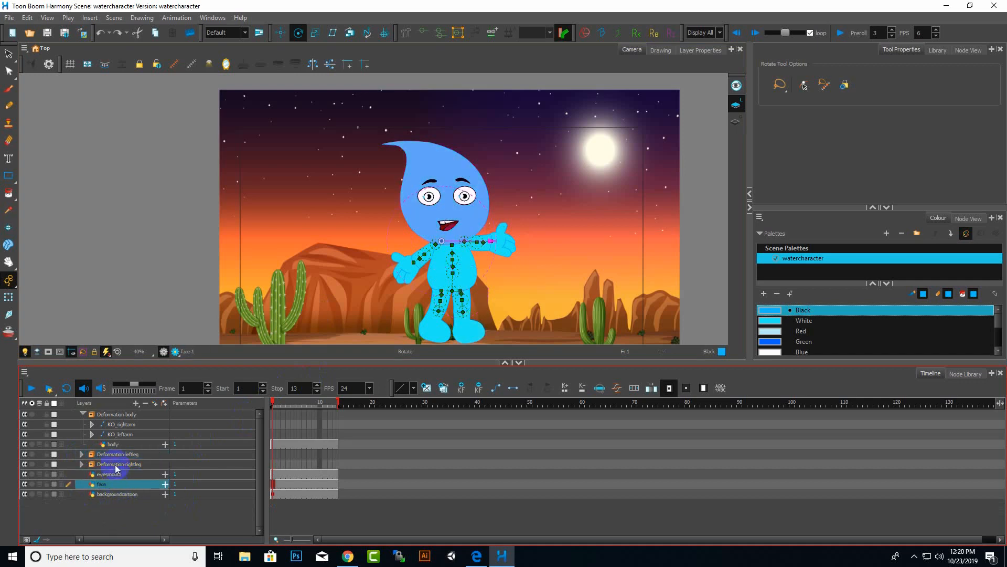
click(83, 414)
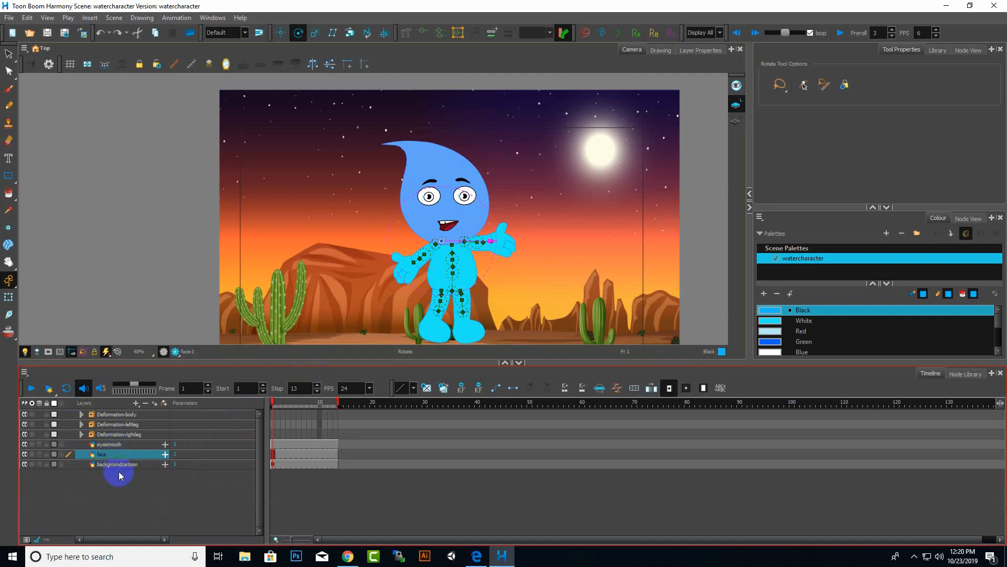
click(118, 445)
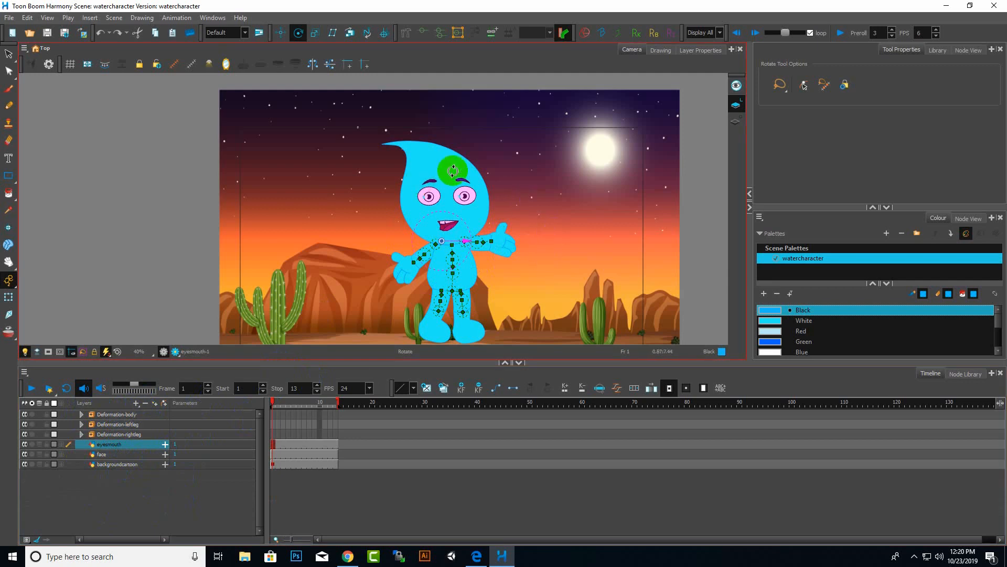
click(136, 403)
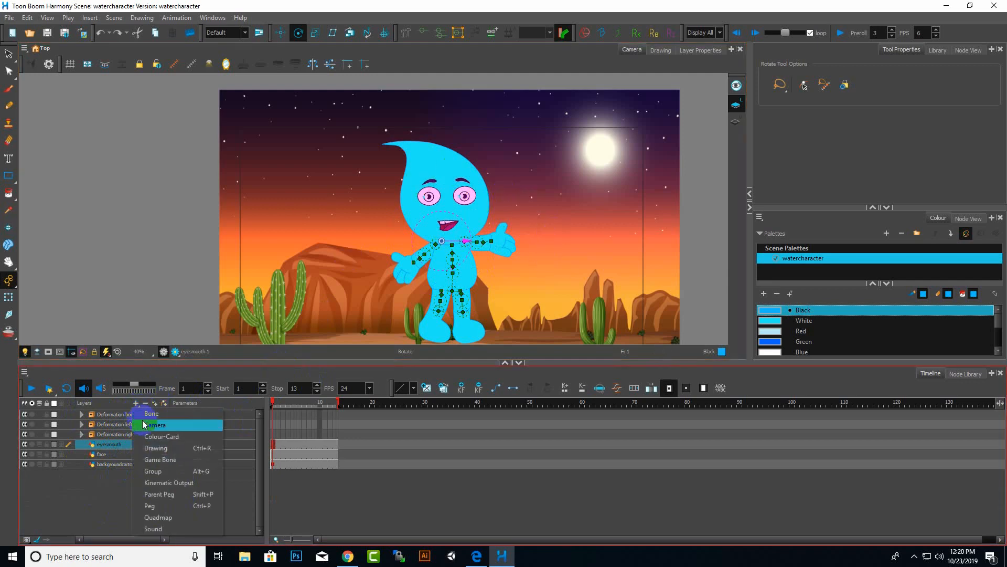
click(174, 507)
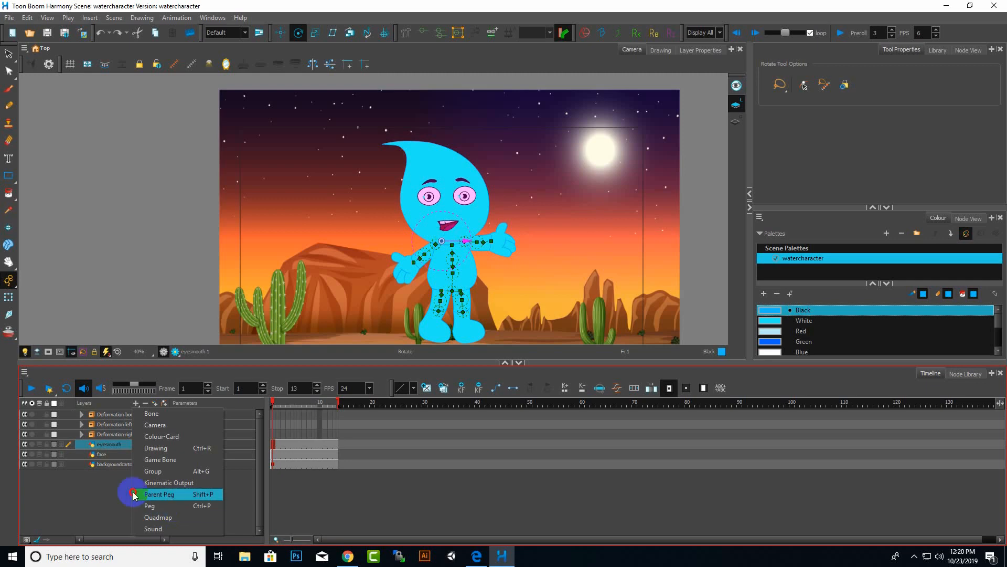
click(116, 487)
Add a peg layer above the eyesmouth layer.
ctrl+click(124, 454)
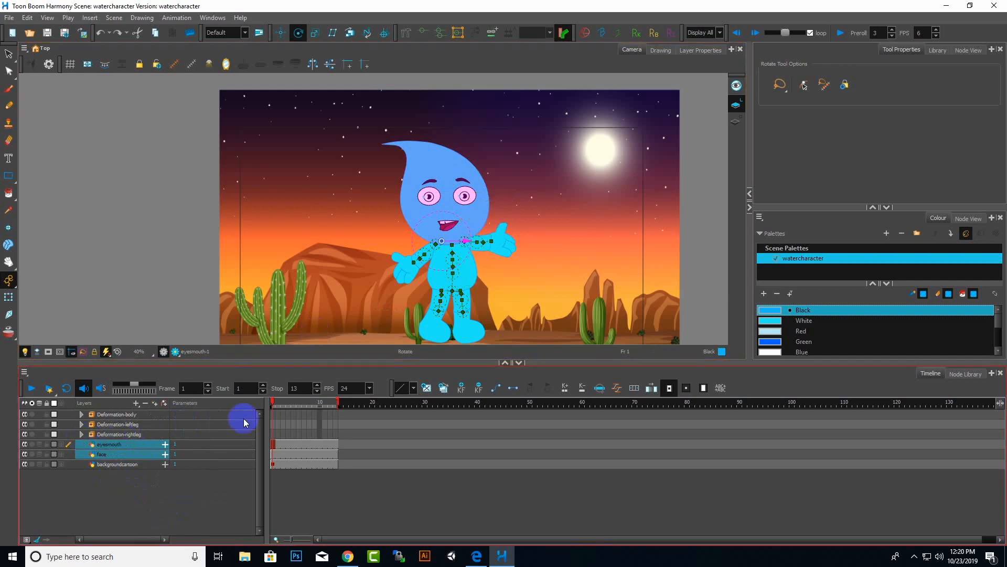
click(105, 454)
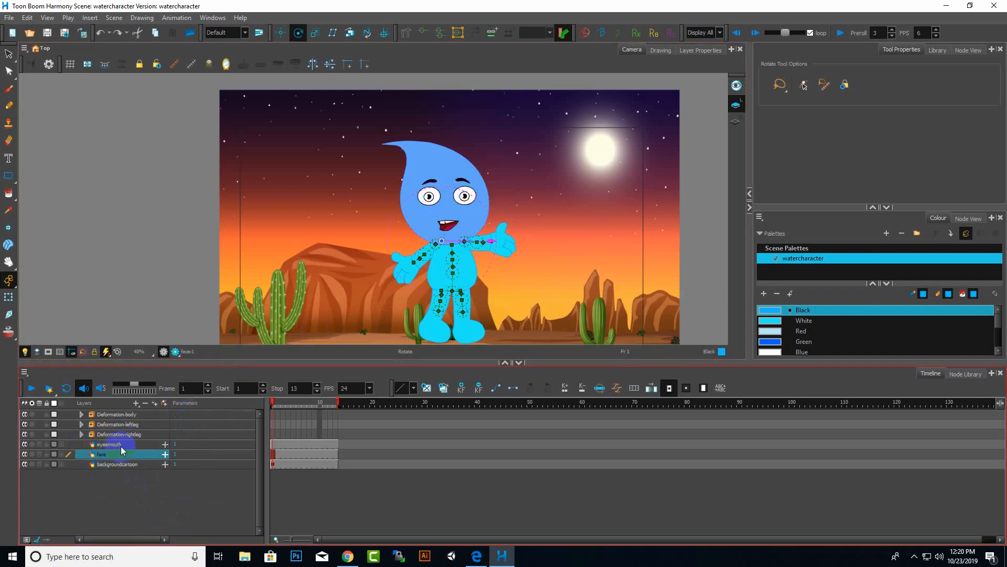
click(118, 445)
click(136, 402)
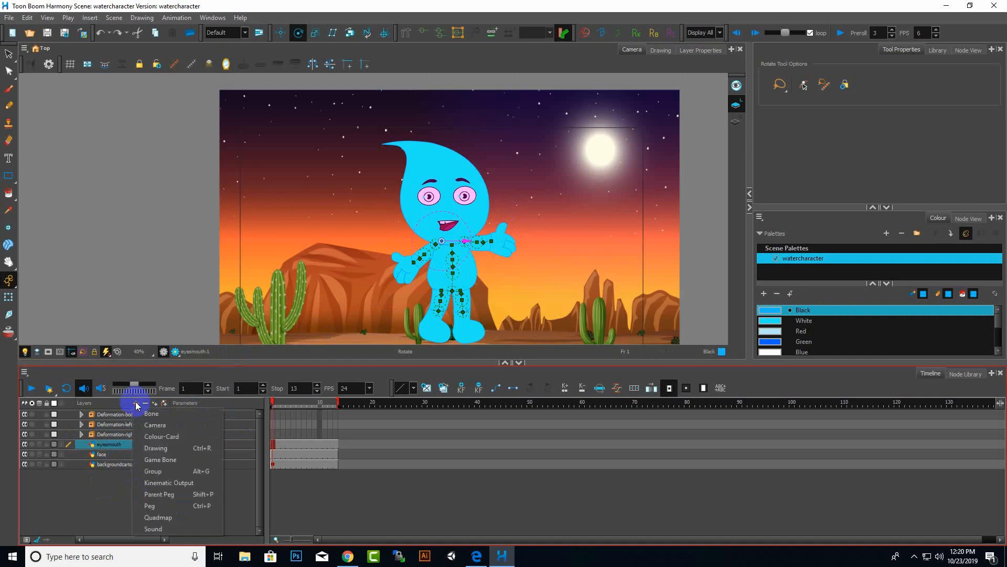
click(156, 506)
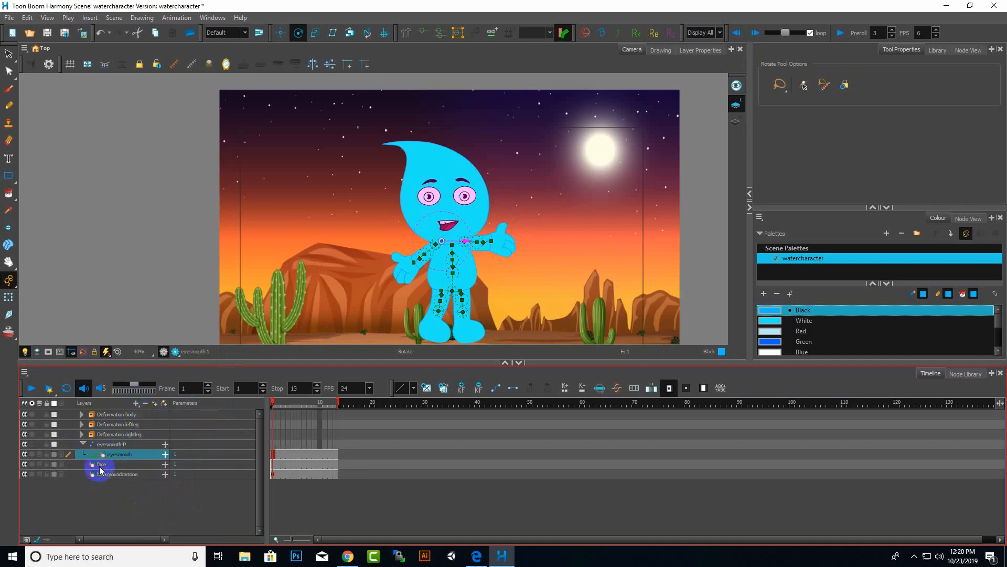
Move the face layer inside the eyesmouth-P peg alongside the eyesmouth layer.
drag(101, 465, 123, 449)
click(118, 444)
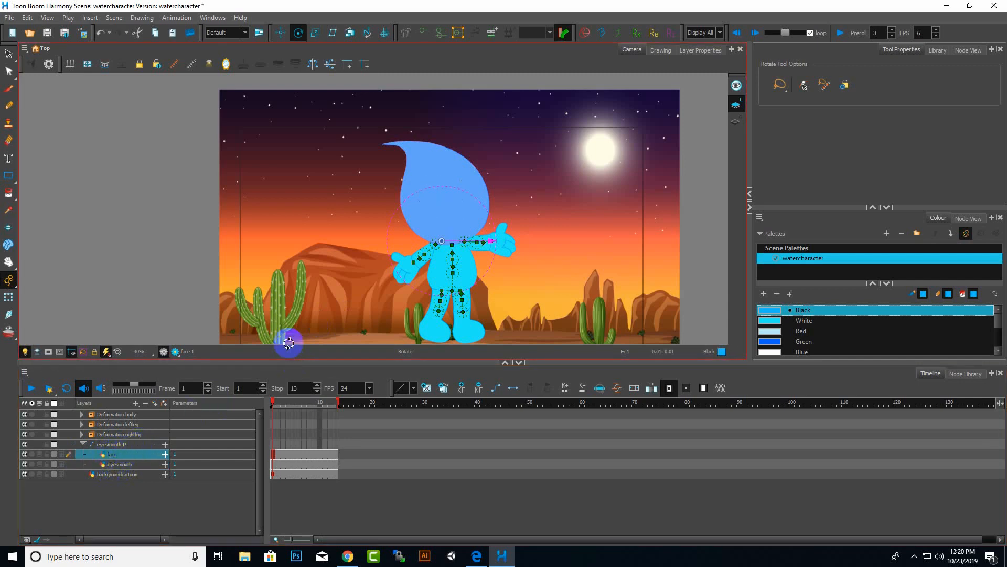
click(459, 245)
click(126, 460)
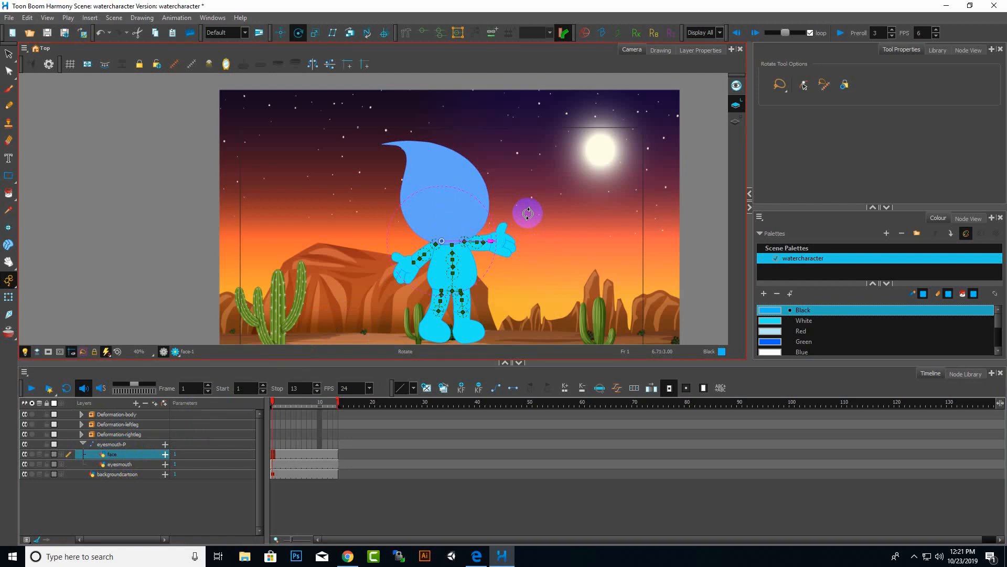
Step between the face and eyesmouth layers under the peg to check which drawing each one controls.
key(alt+Up)
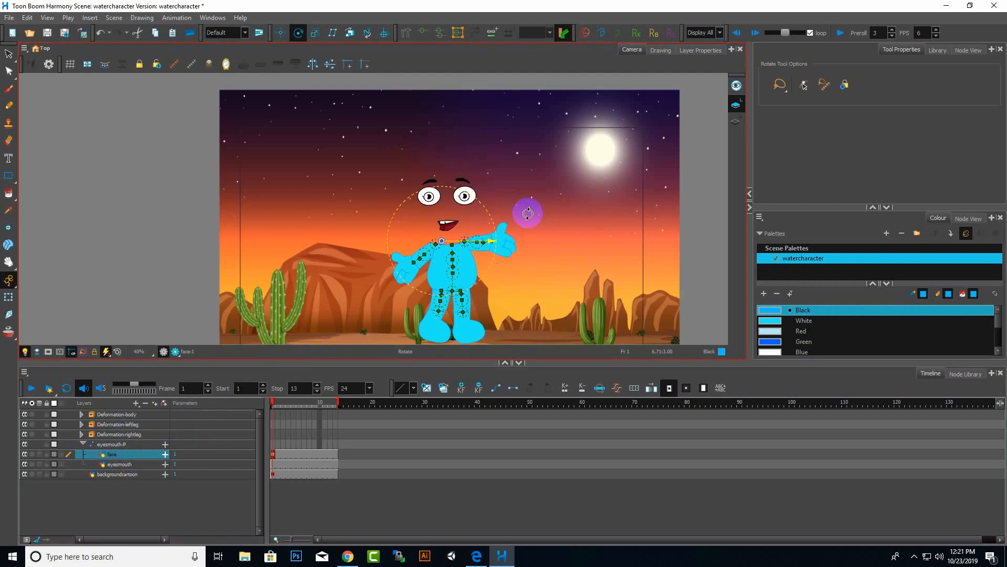
key(alt+Down)
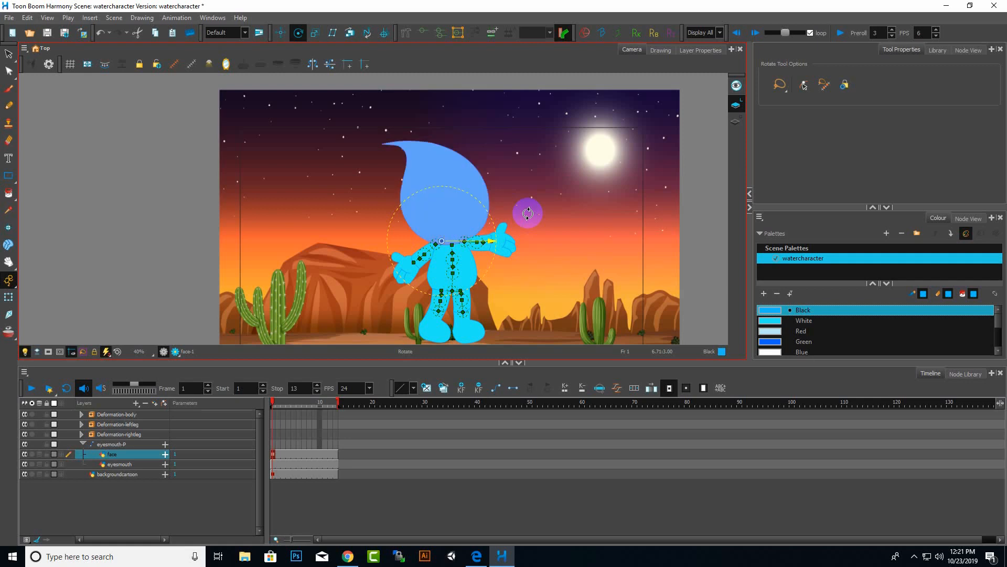
key(alt+Up)
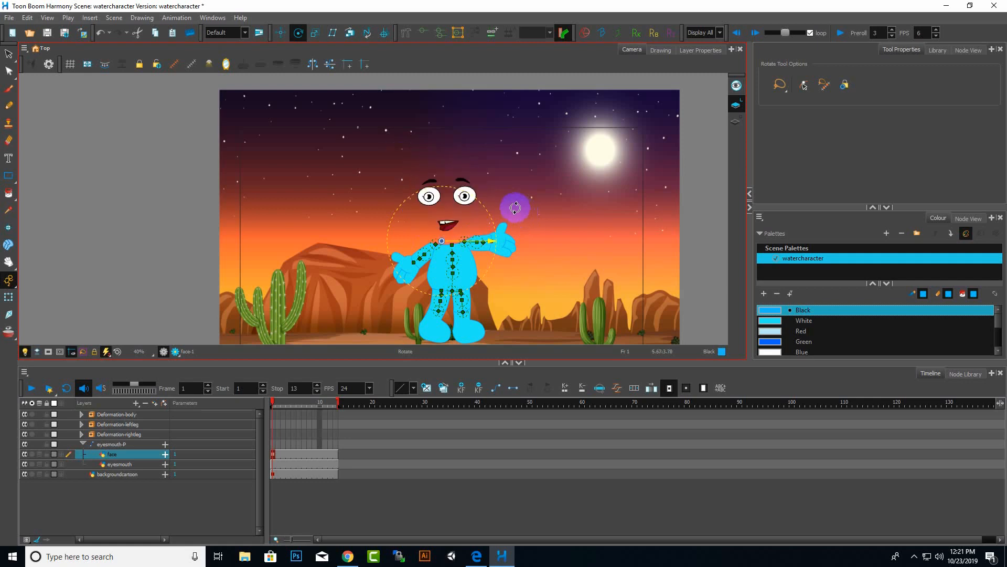
click(149, 467)
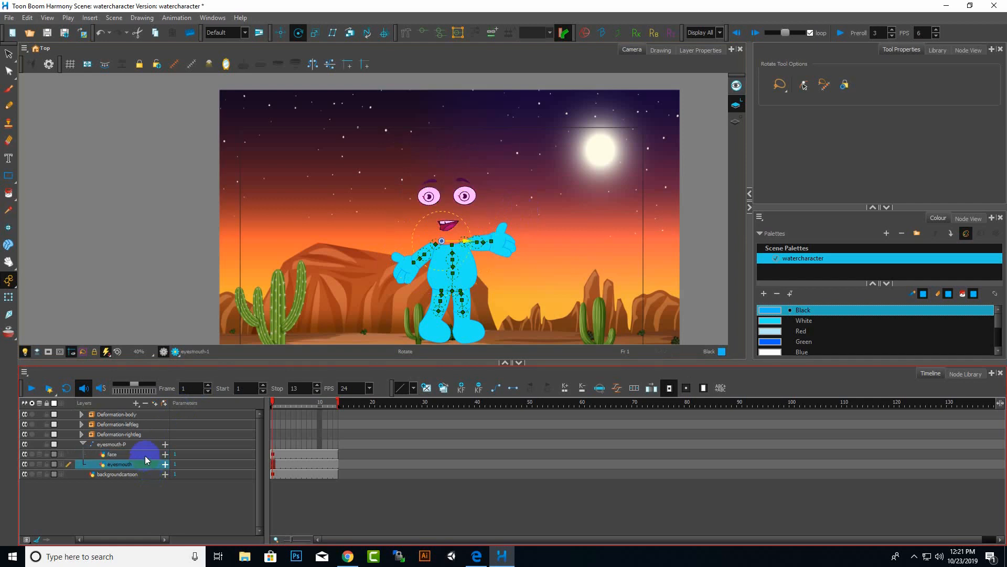
click(146, 456)
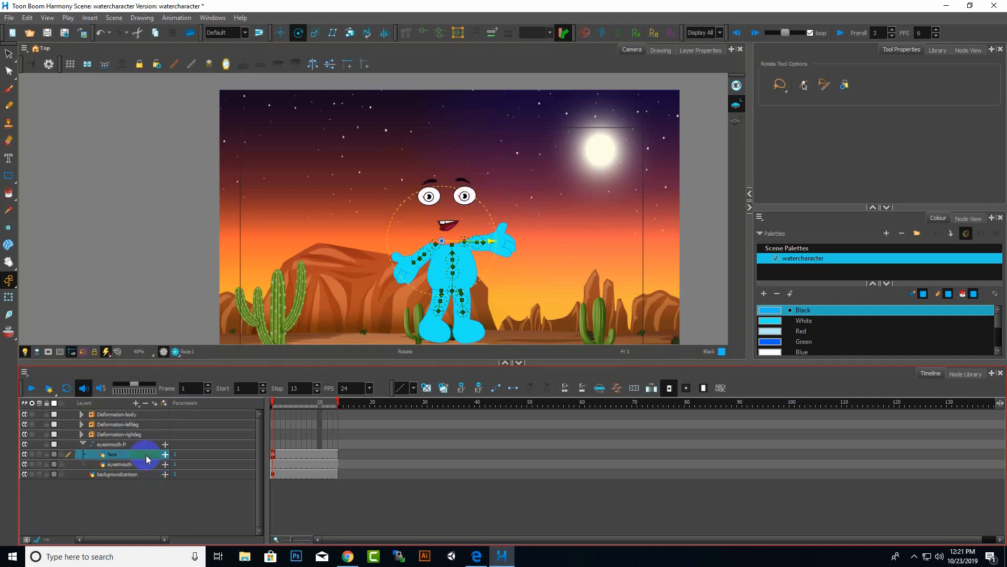
key(alt+Down)
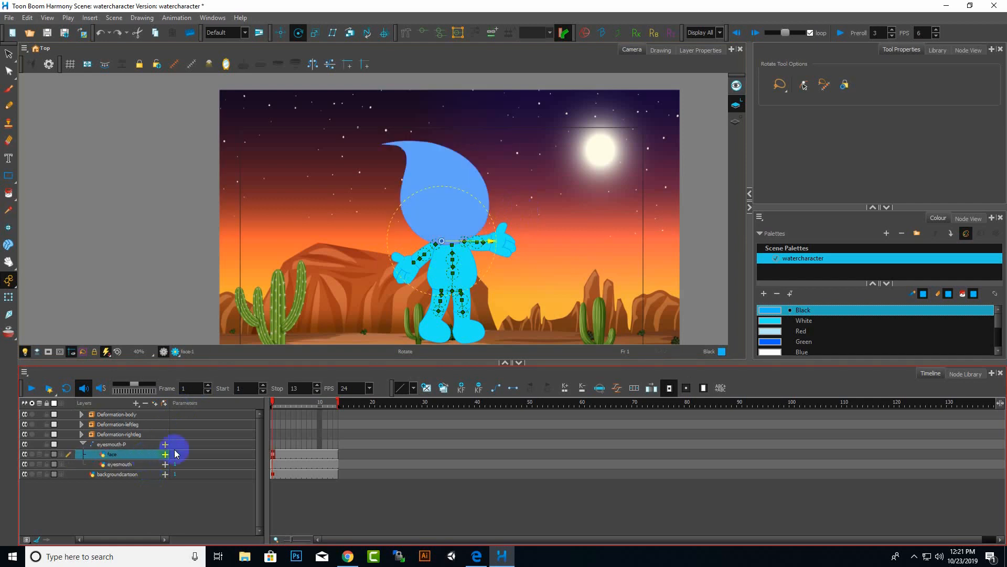
click(122, 464)
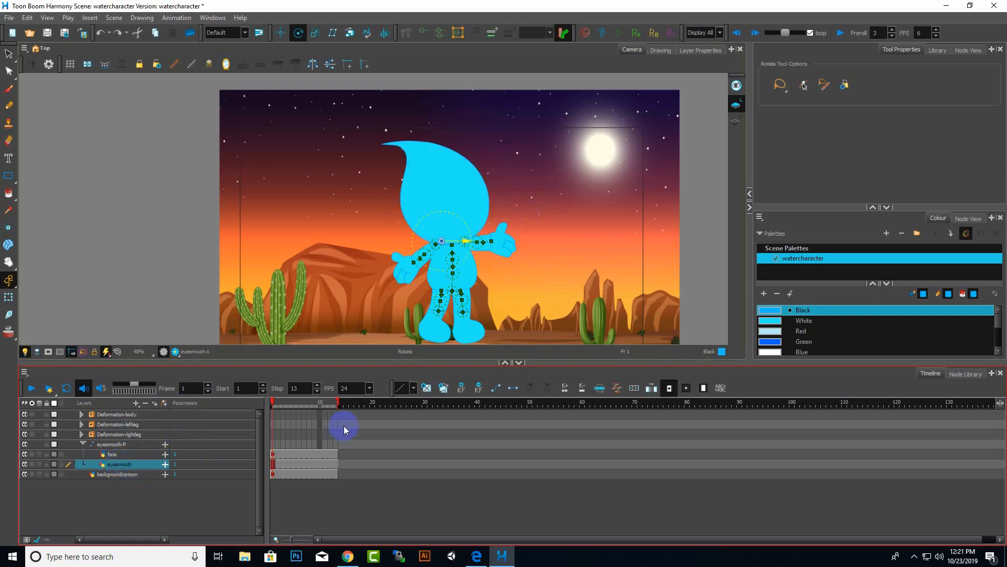
click(115, 457)
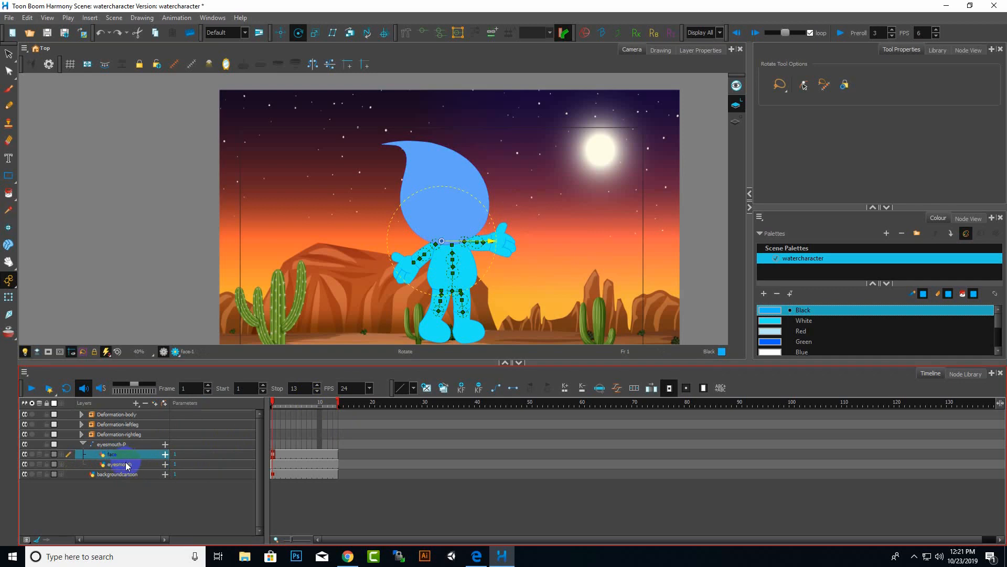
click(122, 465)
click(120, 454)
click(124, 466)
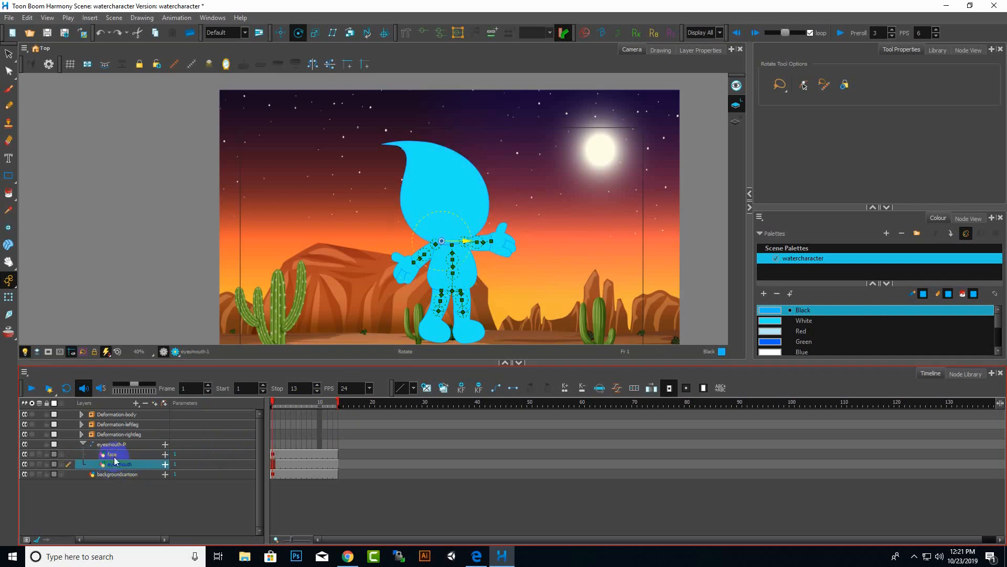
click(112, 444)
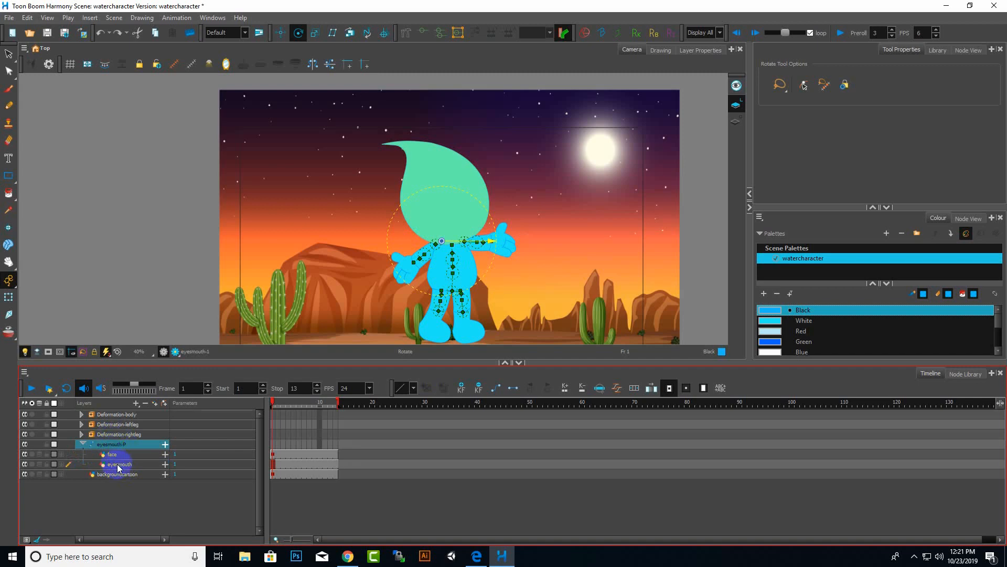
right_click(118, 464)
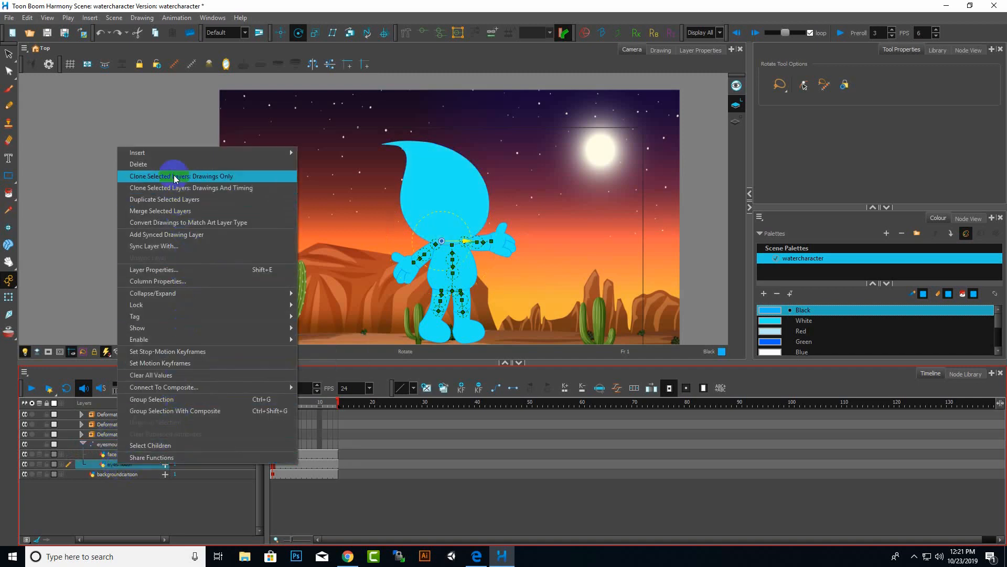
mouse_move(162, 339)
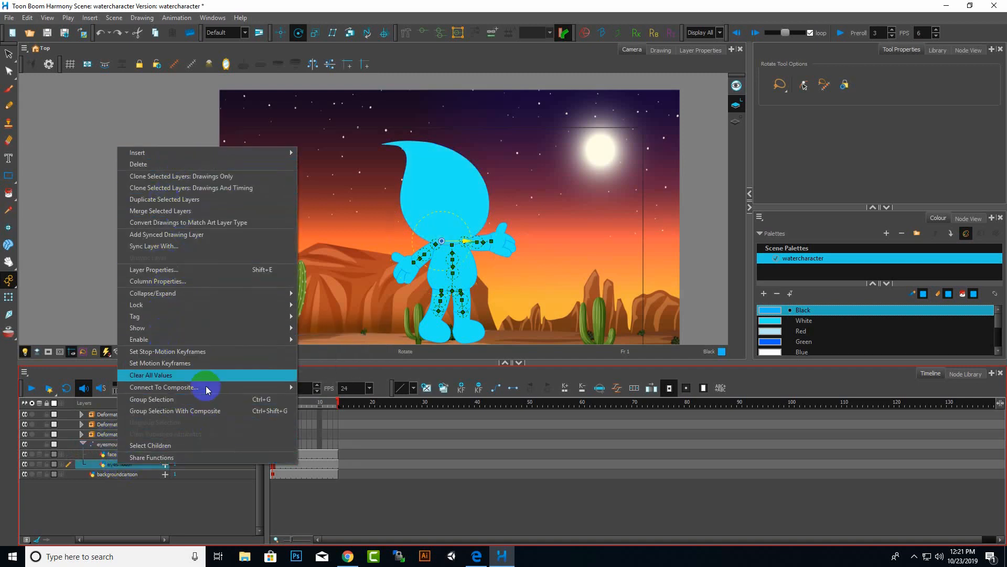
click(249, 143)
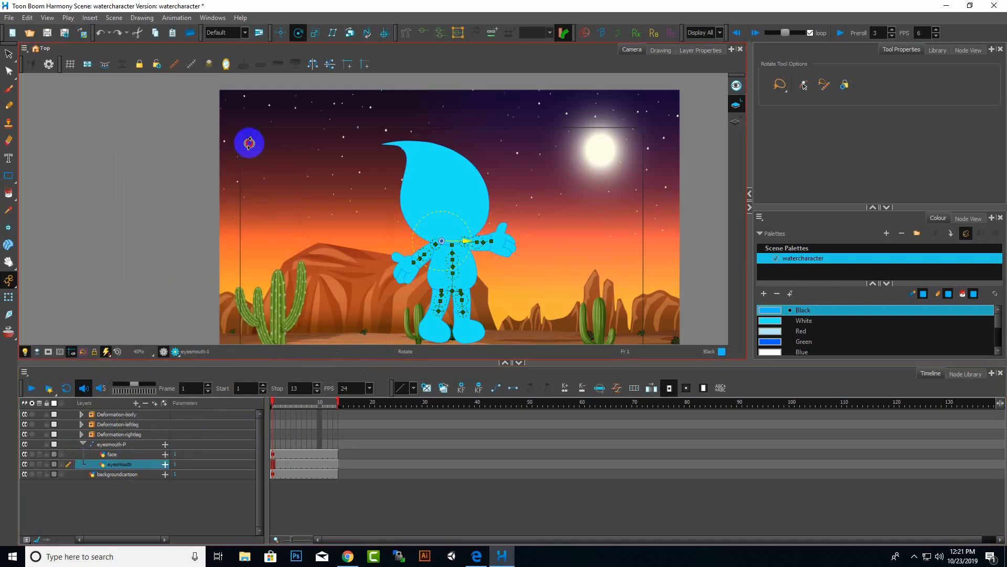
Insert a second peg above the eyesmouth layer, move it out to the top level and collapse it.
right_click(136, 461)
mouse_move(229, 150)
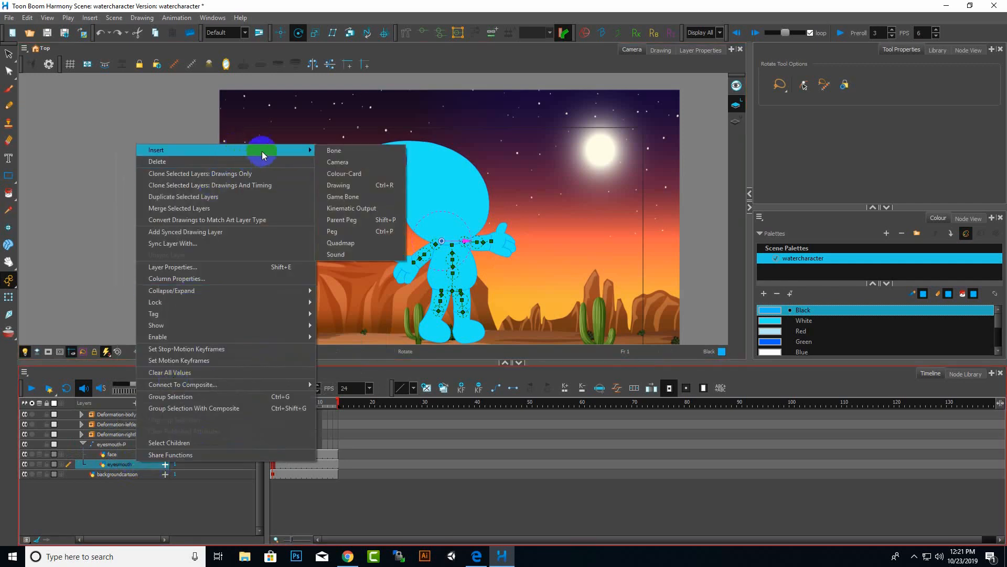
click(358, 231)
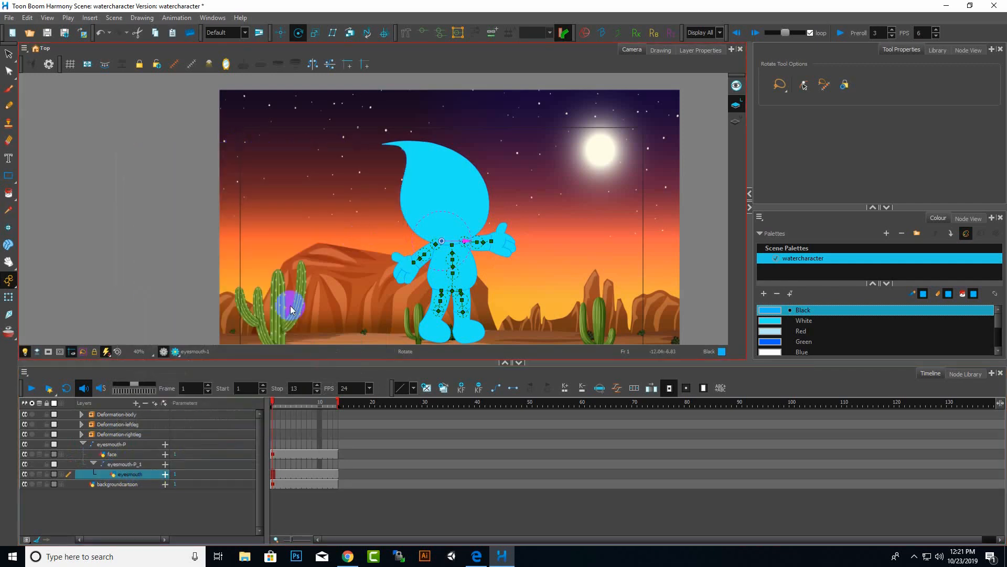
click(122, 465)
drag(133, 469, 119, 445)
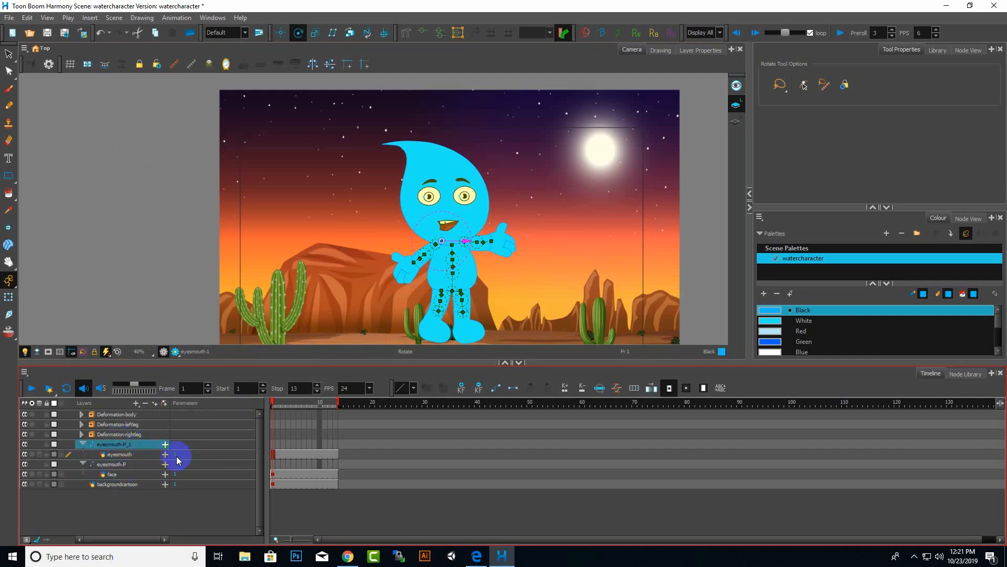
click(81, 444)
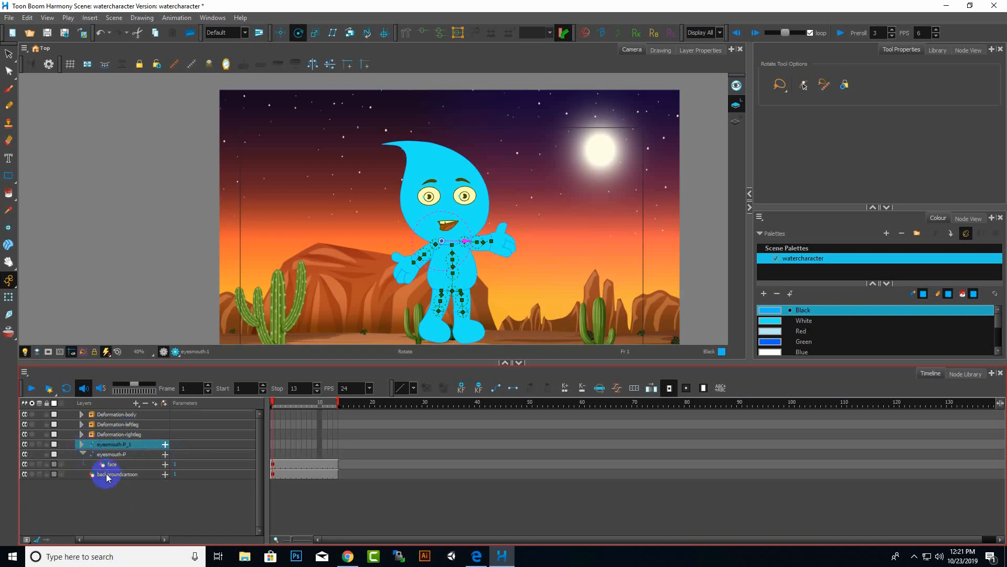
Try to rename the new eyesmouth peg.
double_click(134, 445)
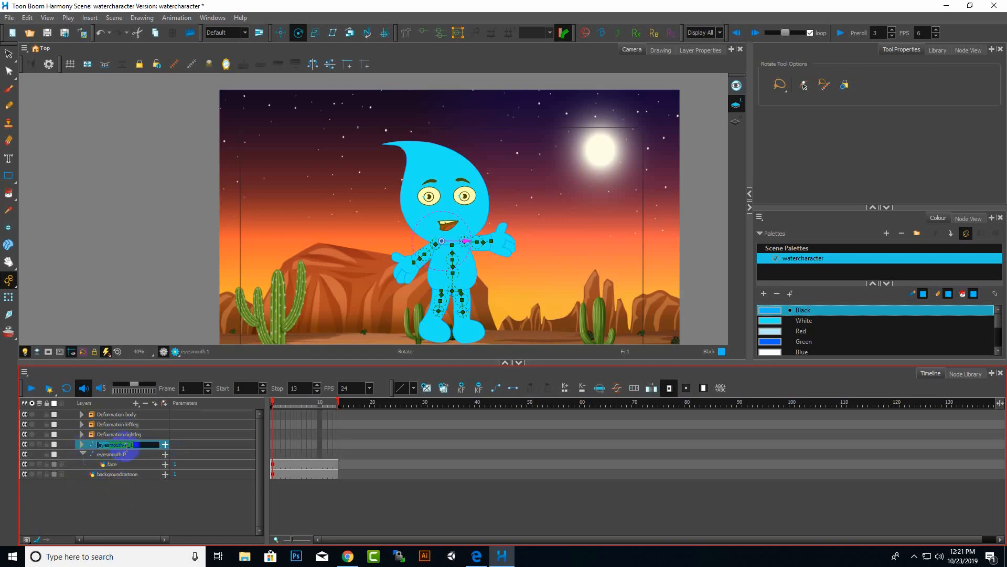
drag(128, 447, 165, 450)
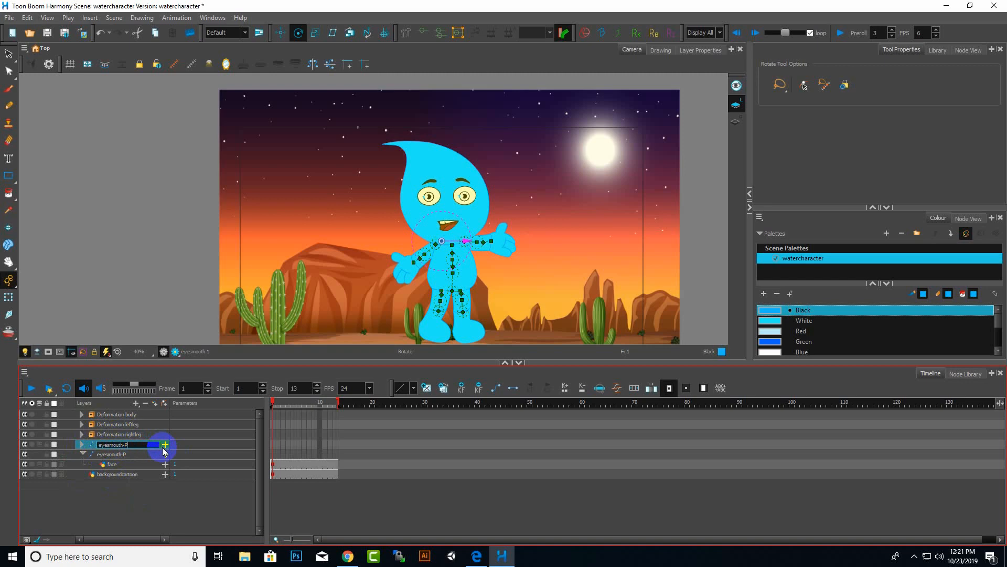
key(BackSpace)
key(Return)
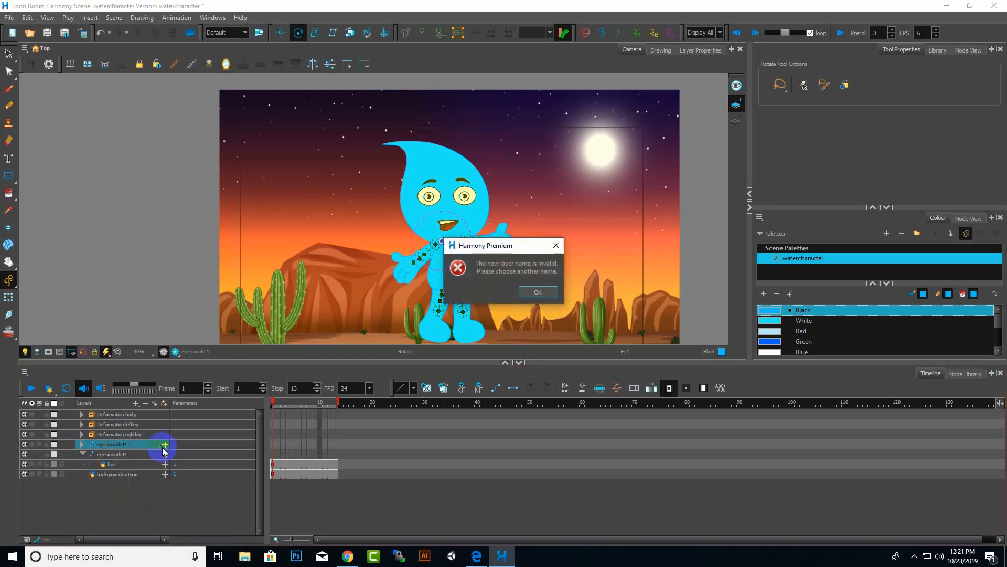
click(539, 293)
Delete the eyesmouth-P peg with its face layer, then undo the deletion.
click(124, 453)
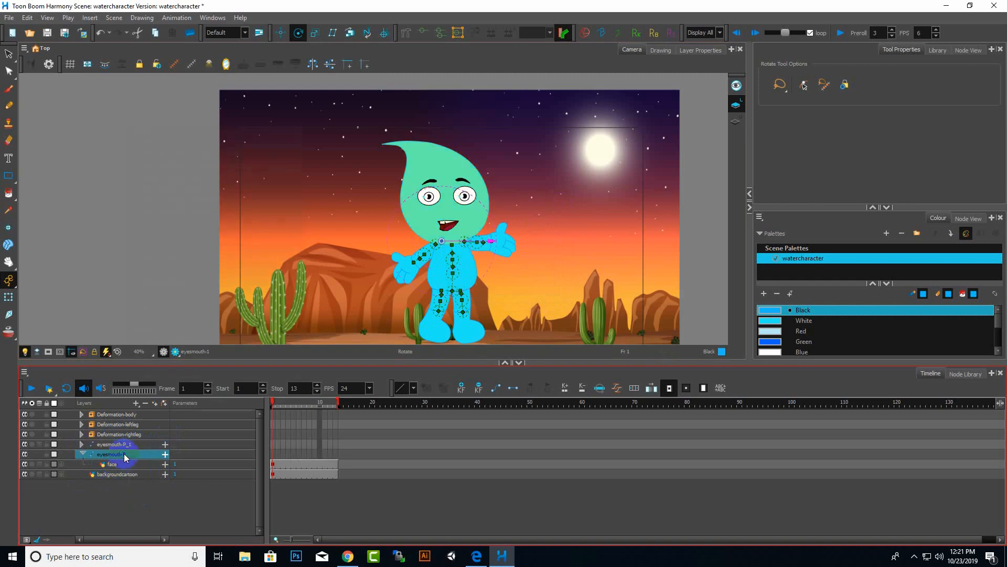
right_click(124, 454)
click(184, 143)
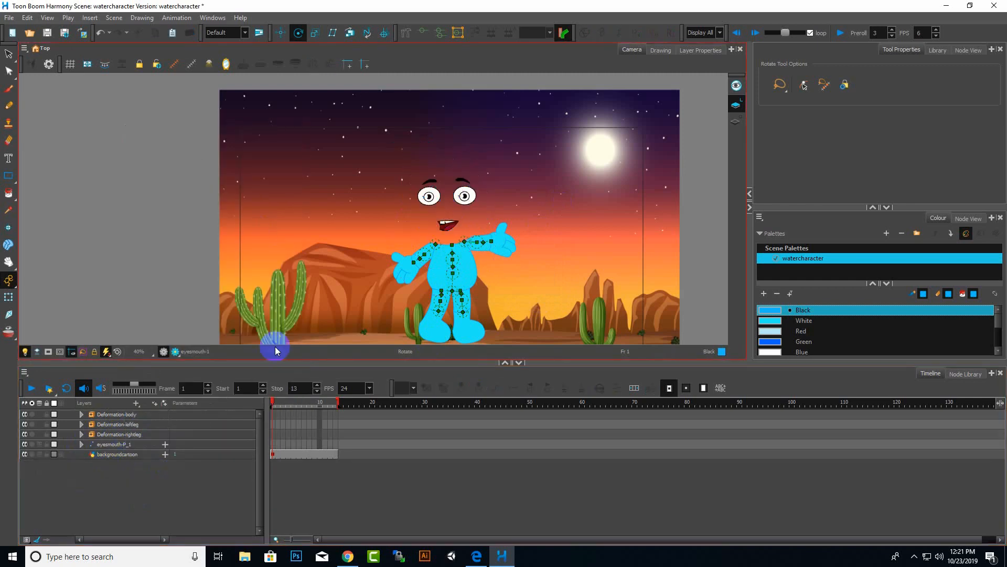
key(ctrl+z)
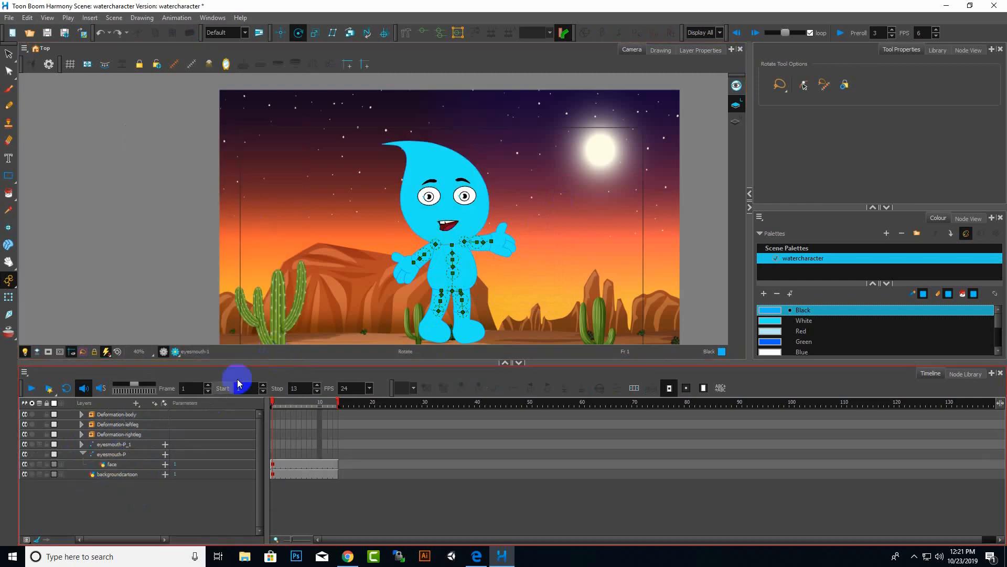
Rename the eyesmouth-P peg holding the face layer to face-P and collapse it.
double_click(128, 454)
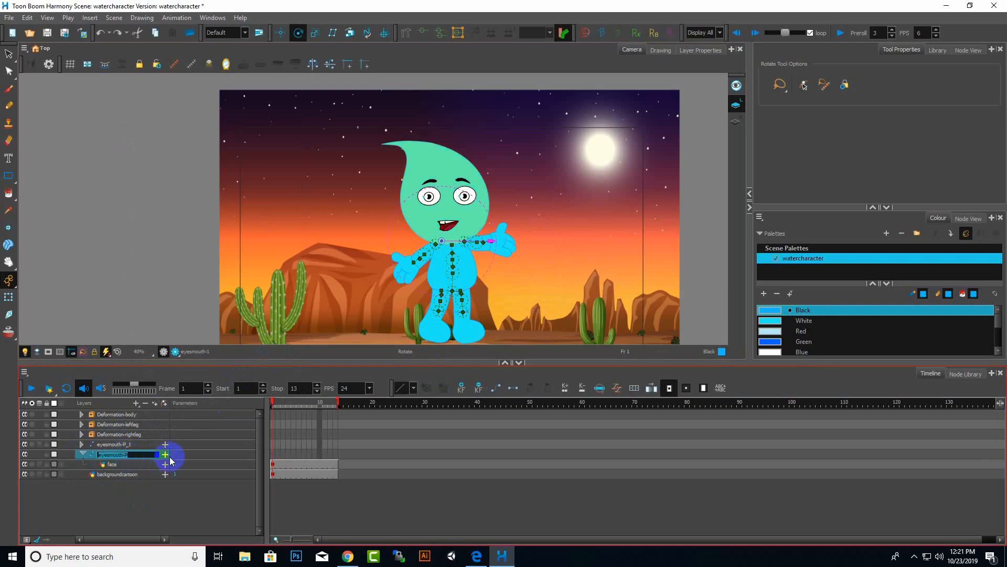
key(End)
key(Return)
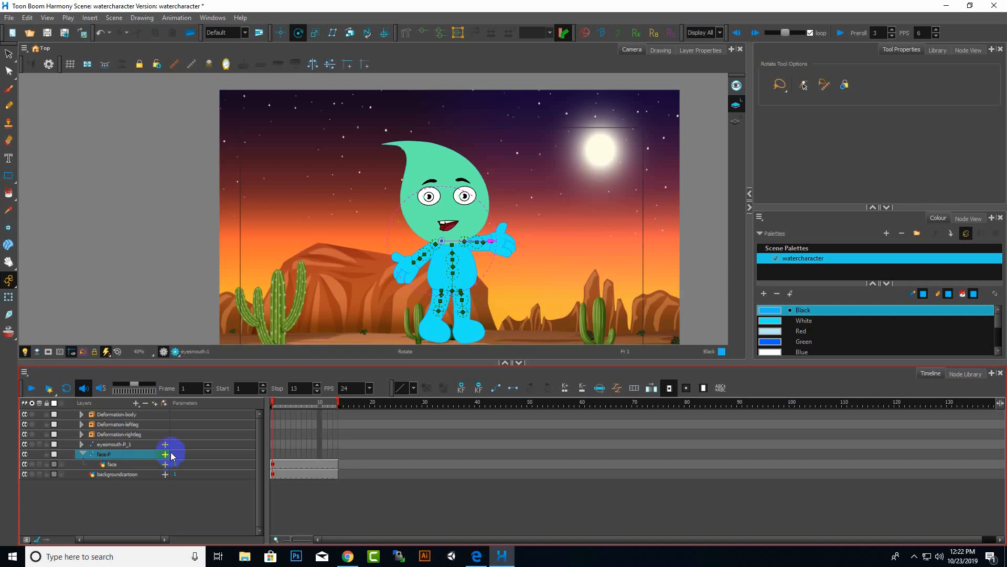
click(82, 454)
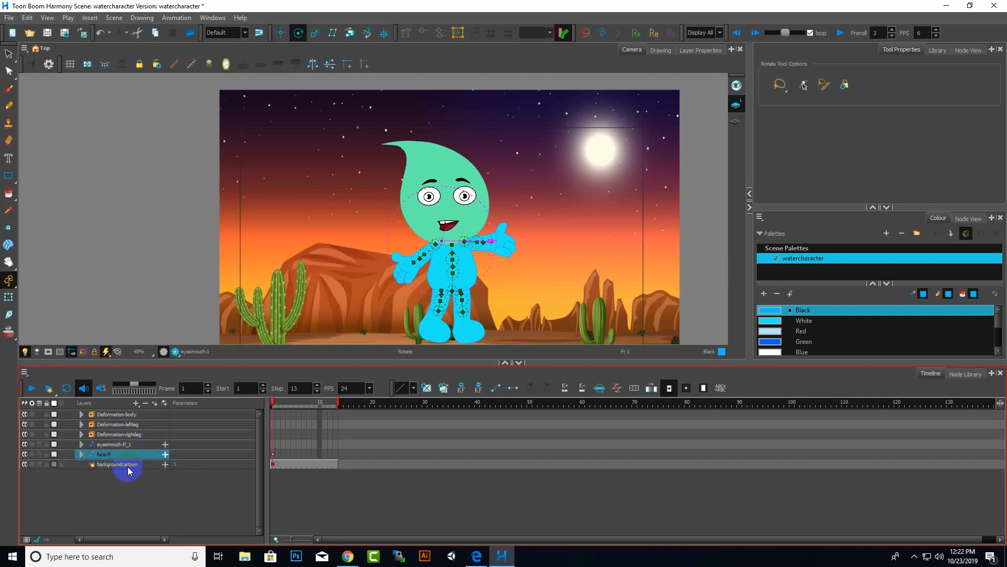
Move the eyesmouth-P_1 and face-P pegs into the Deformation-body group.
click(105, 447)
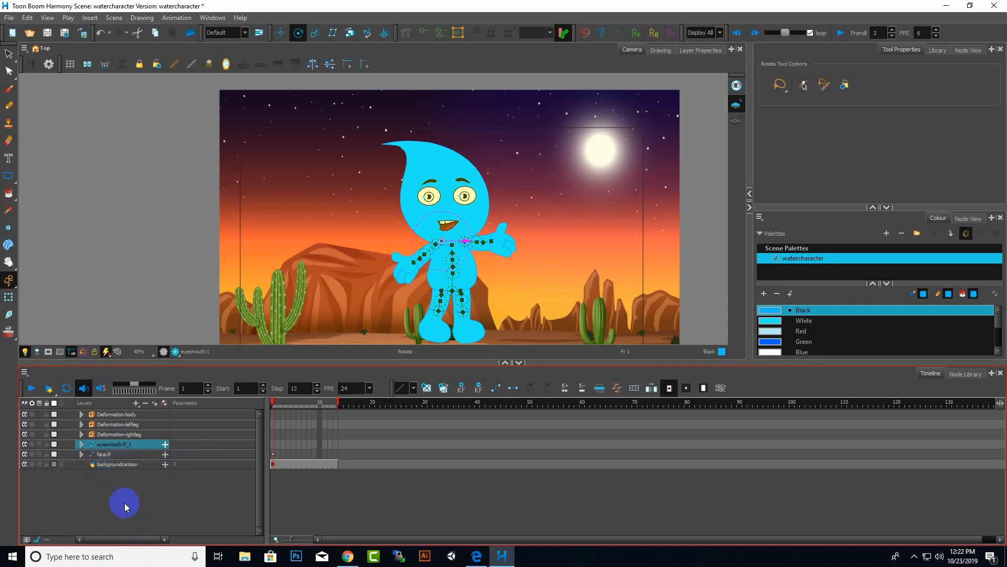
ctrl+click(108, 455)
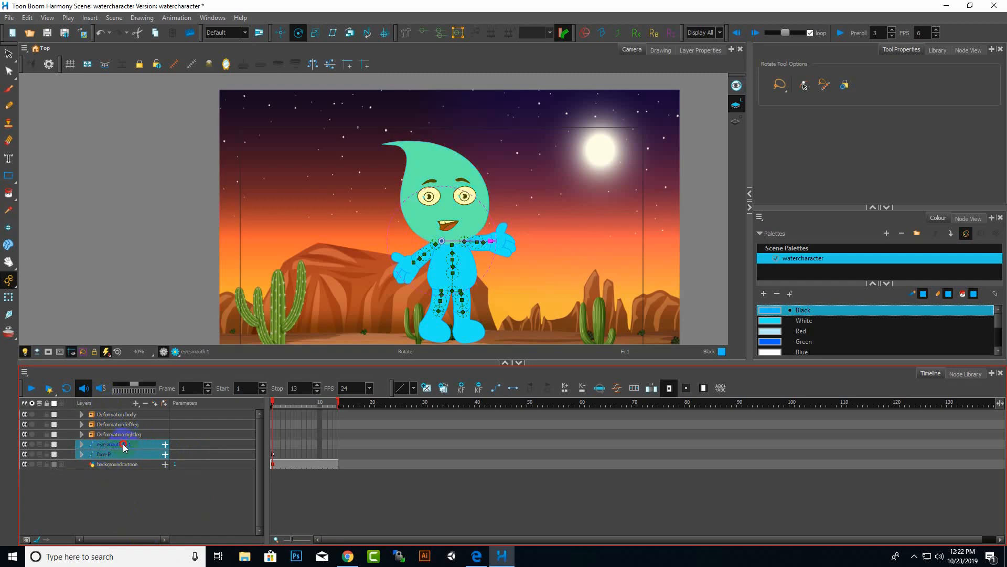
drag(124, 446, 135, 415)
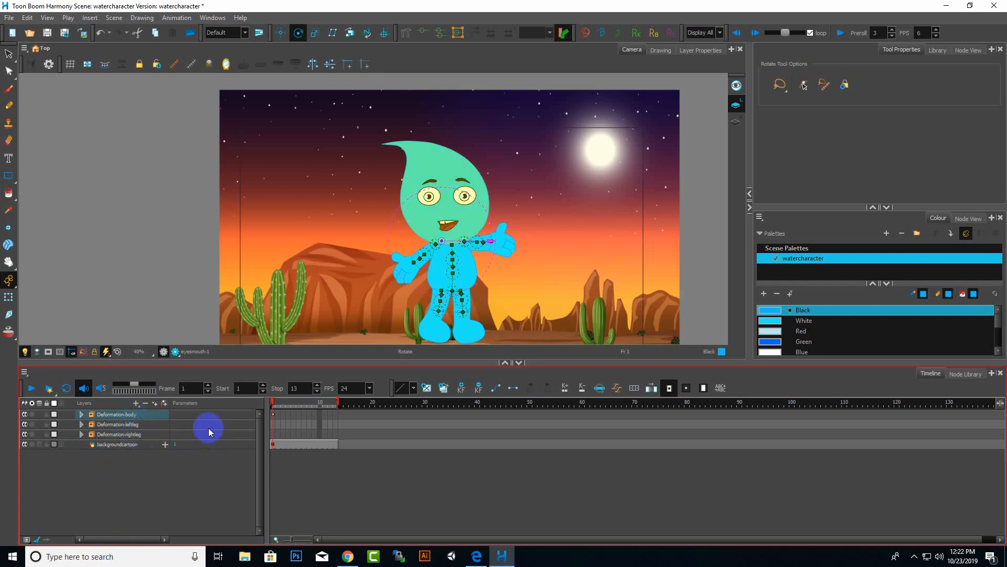
Test-move the character's head and body on the canvas, undoing each move.
drag(458, 264, 464, 287)
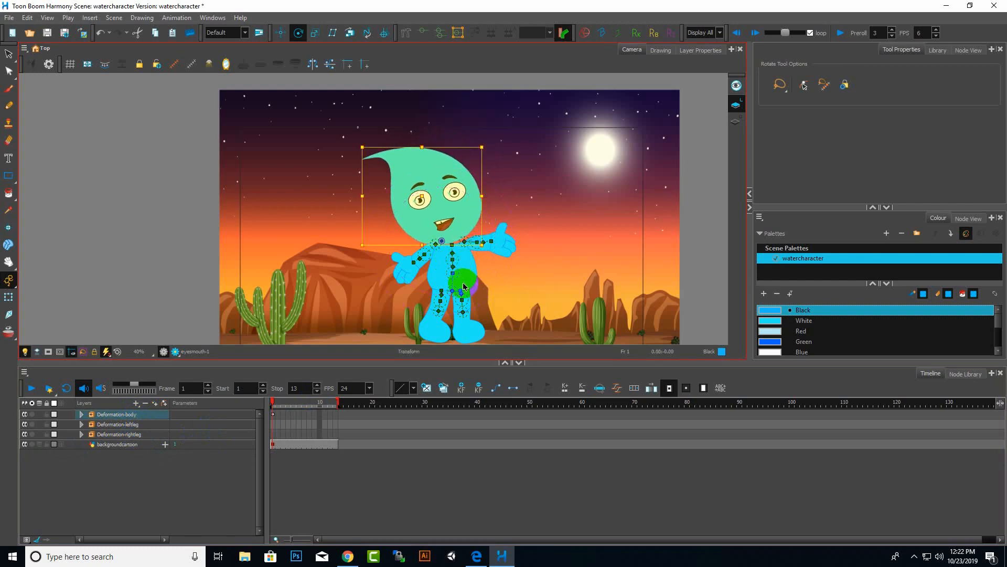
key(ctrl+z)
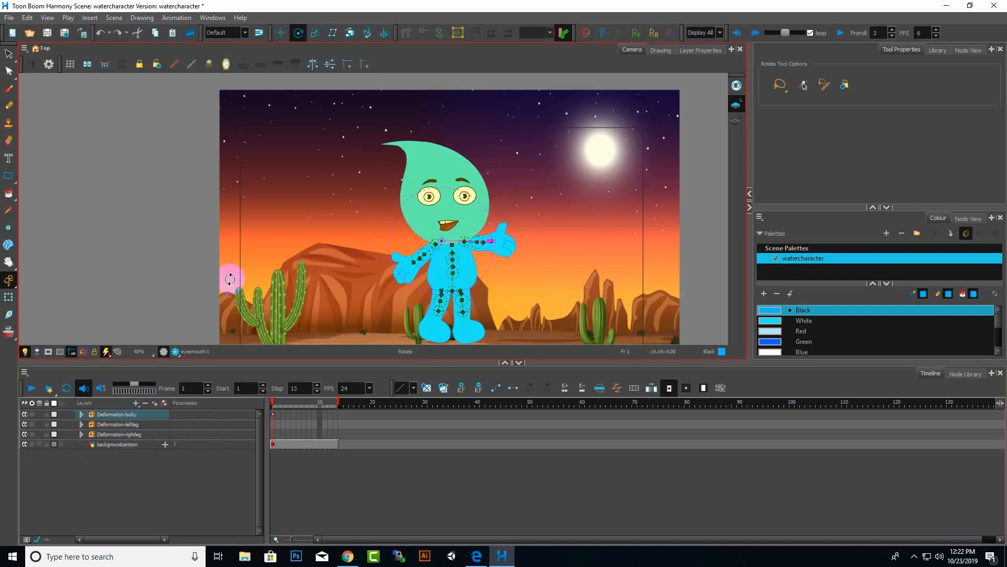
click(9, 297)
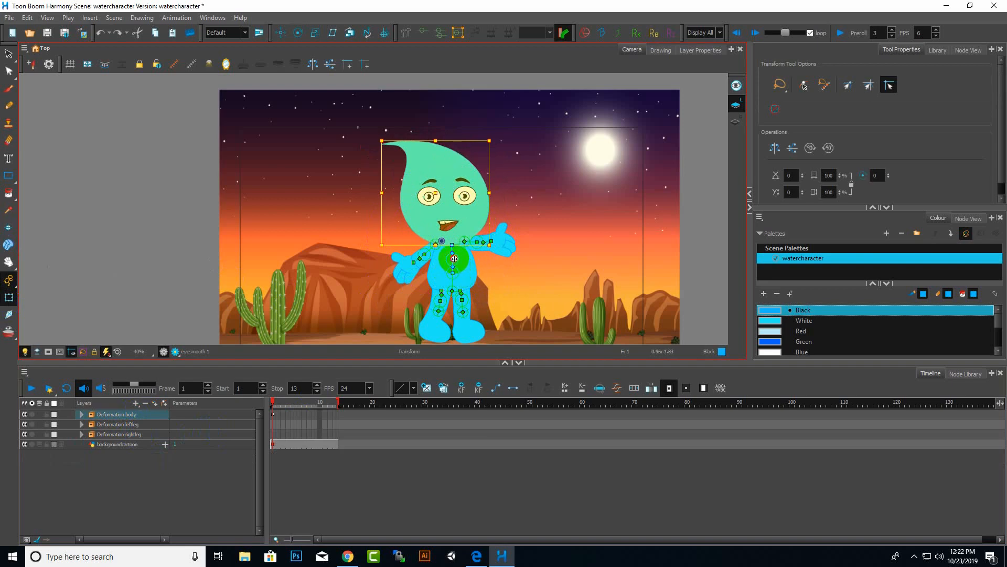
drag(454, 259, 458, 262)
click(453, 368)
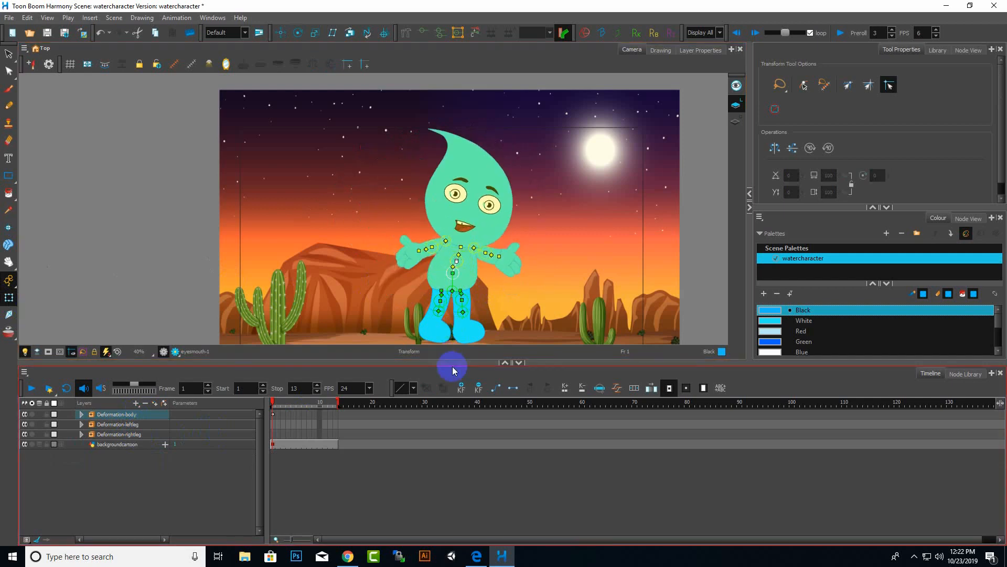
key(ctrl+z)
click(348, 298)
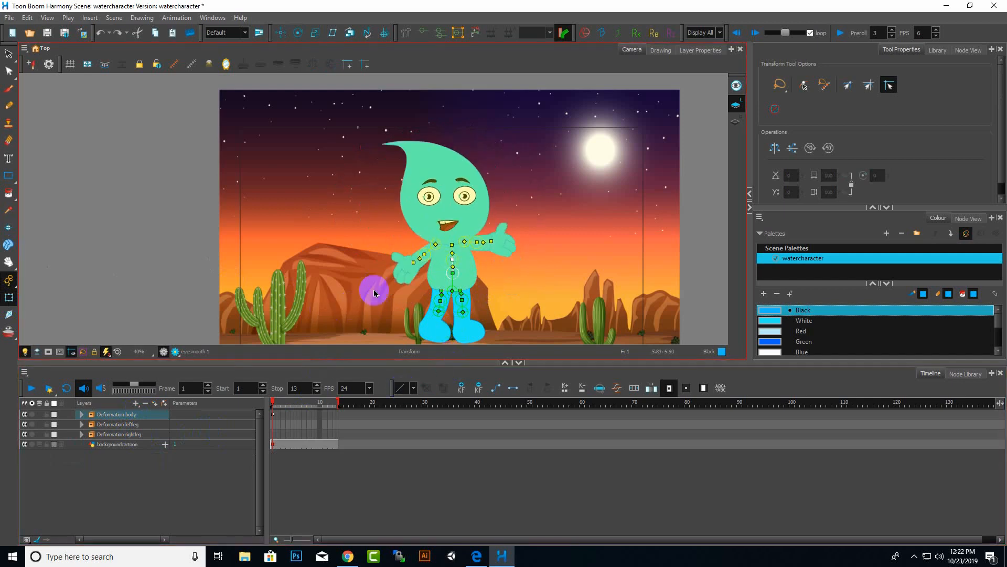
Try to add a new peg above the Deformation-body group.
scroll(374, 290, down, 5)
scroll(389, 308, up, 4)
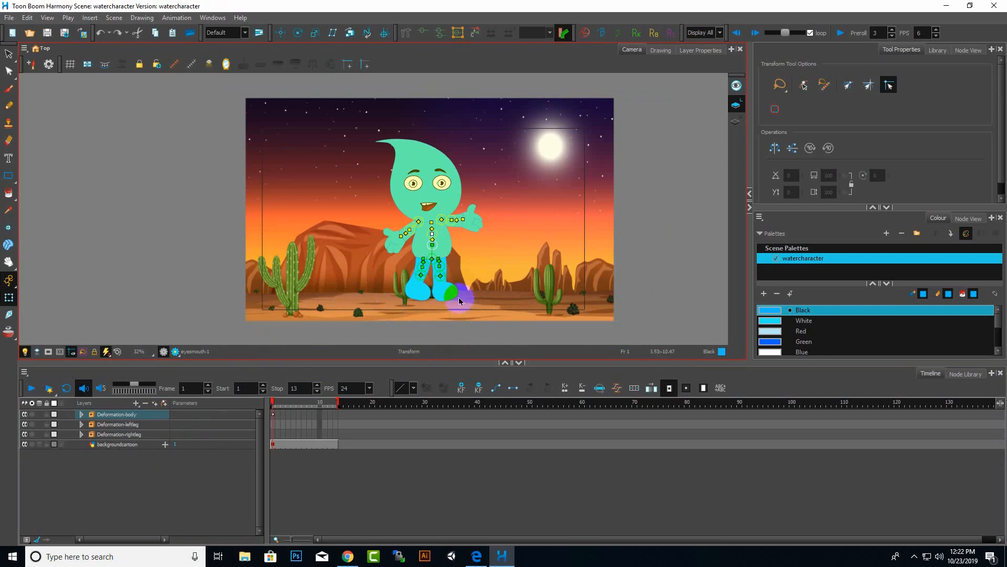
scroll(456, 293, up, 3)
click(209, 463)
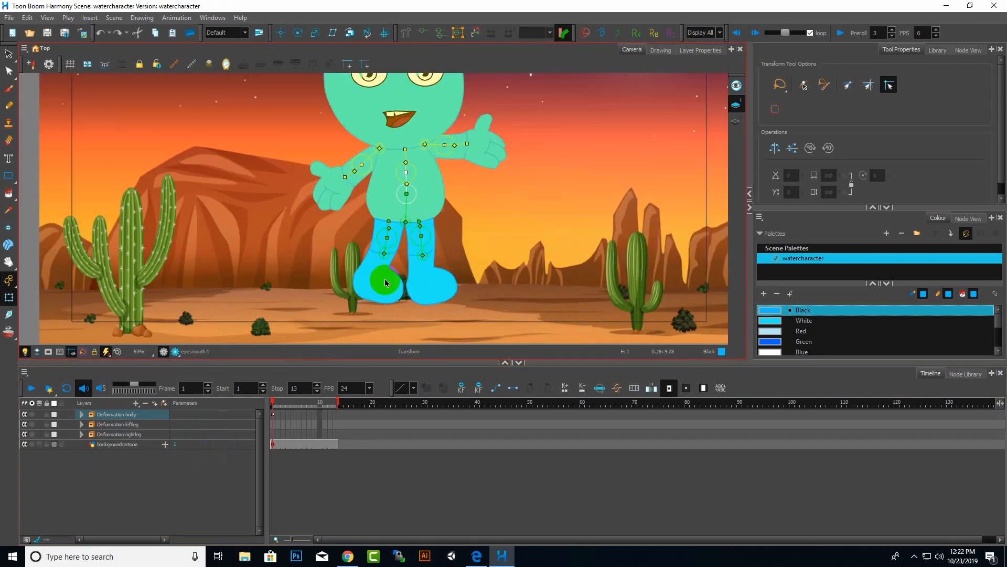
click(135, 415)
click(136, 403)
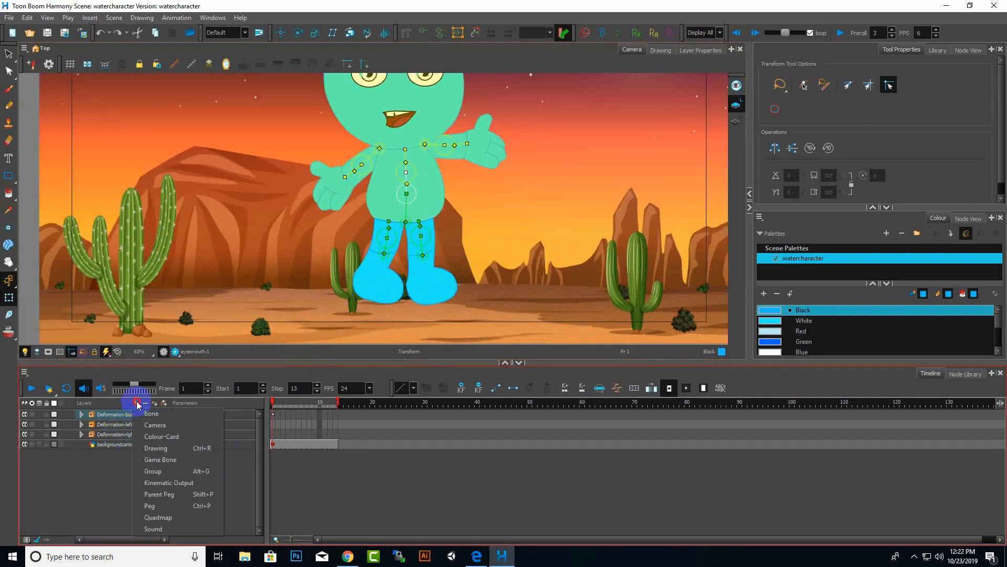
click(169, 510)
click(127, 416)
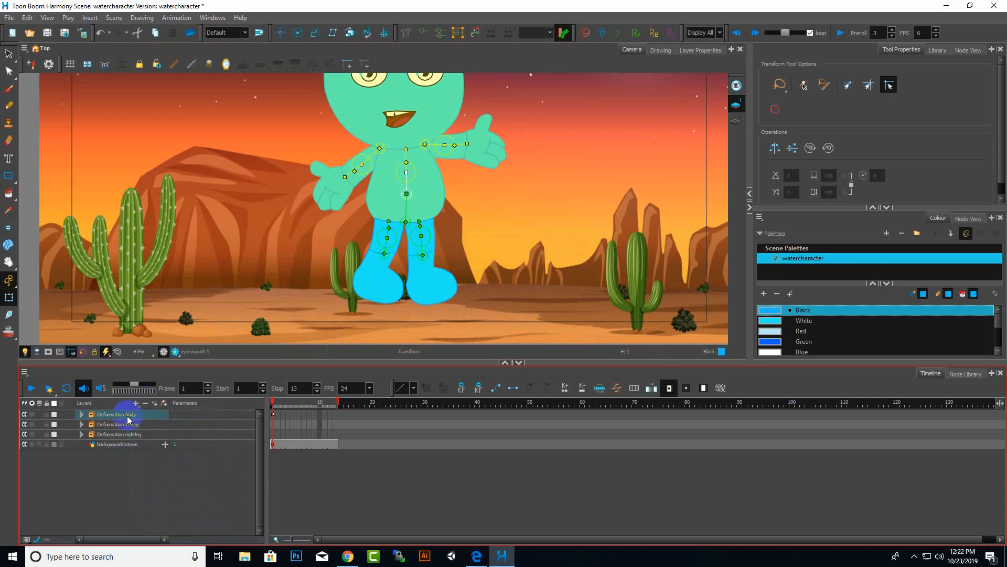
click(81, 414)
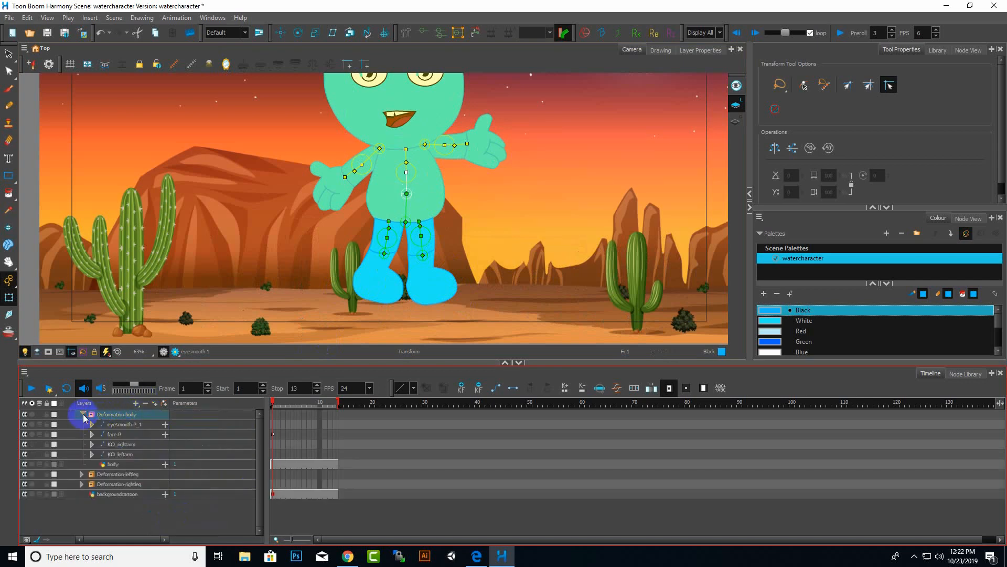
click(83, 415)
click(136, 403)
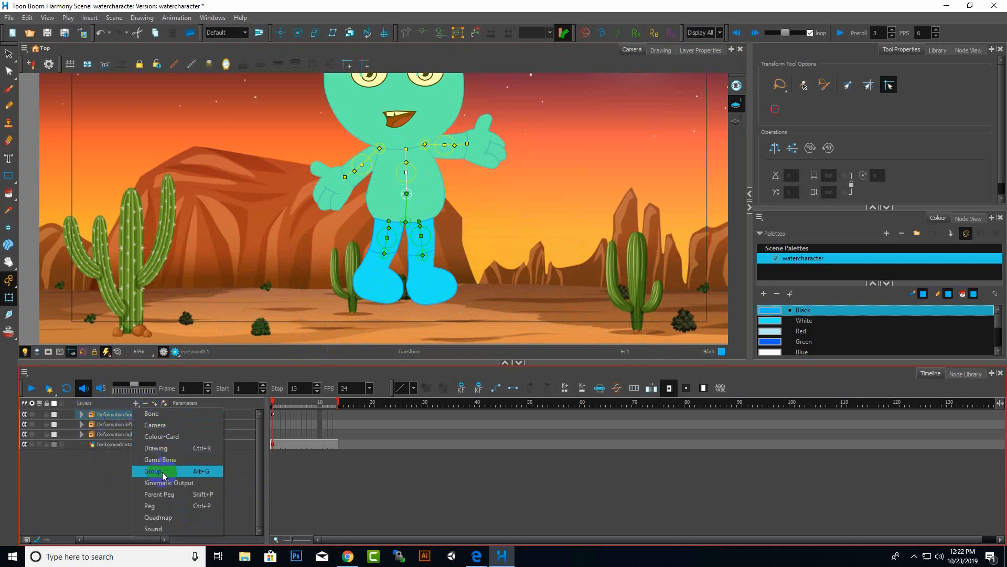
click(153, 507)
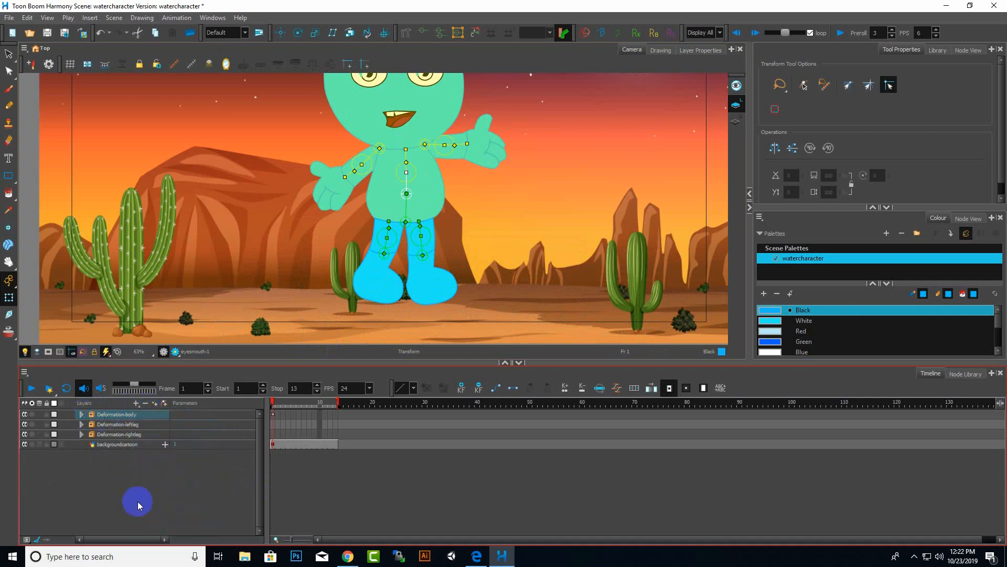
click(137, 502)
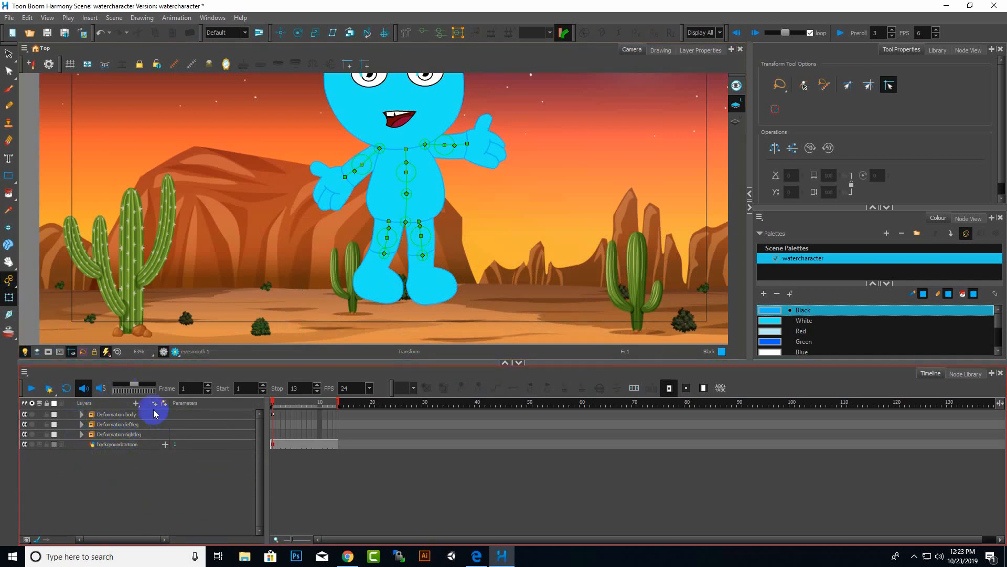
Add a new peg below the background layer and parent the three deformation groups under it, then collapse it.
click(9, 298)
click(113, 444)
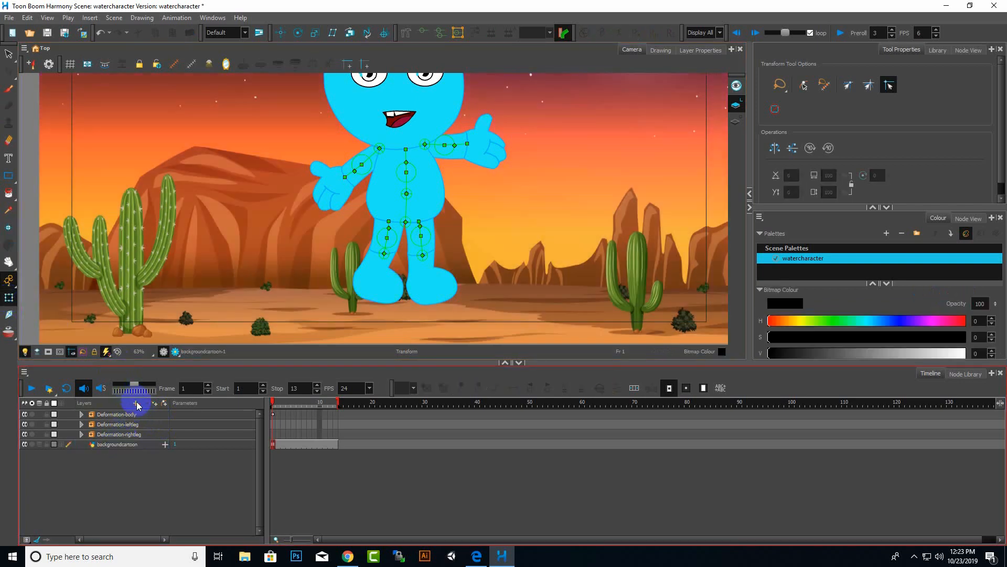
click(136, 403)
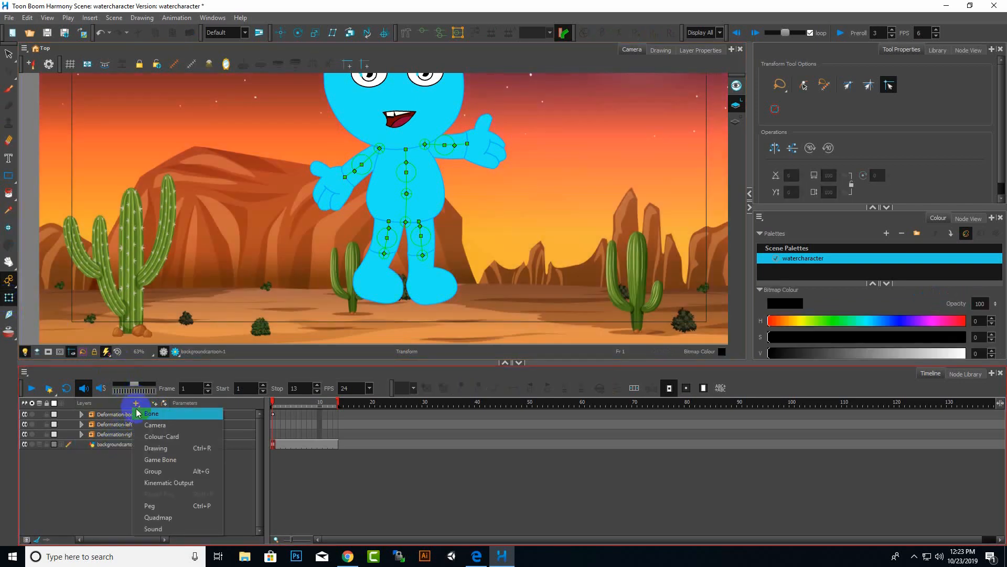
click(155, 506)
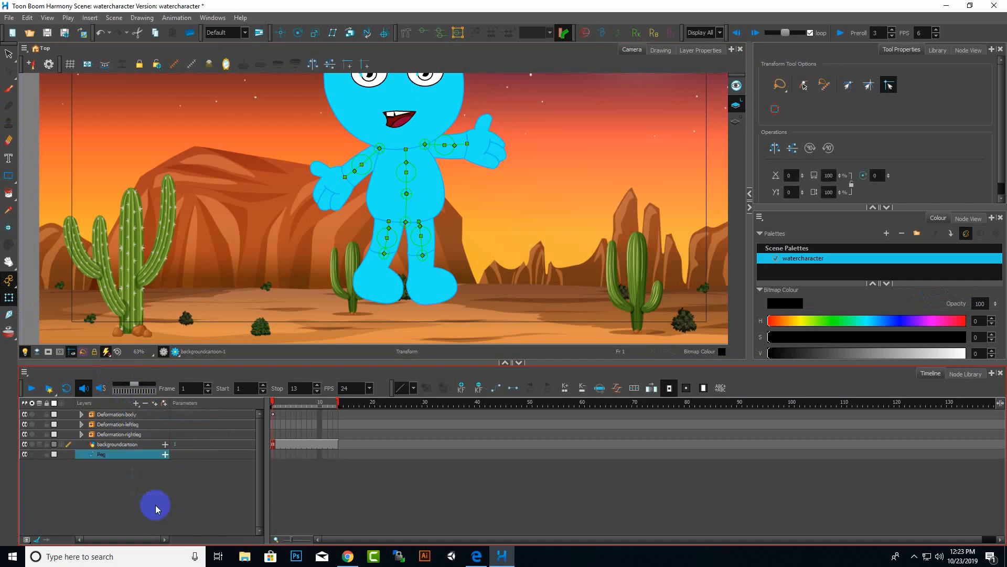
click(122, 434)
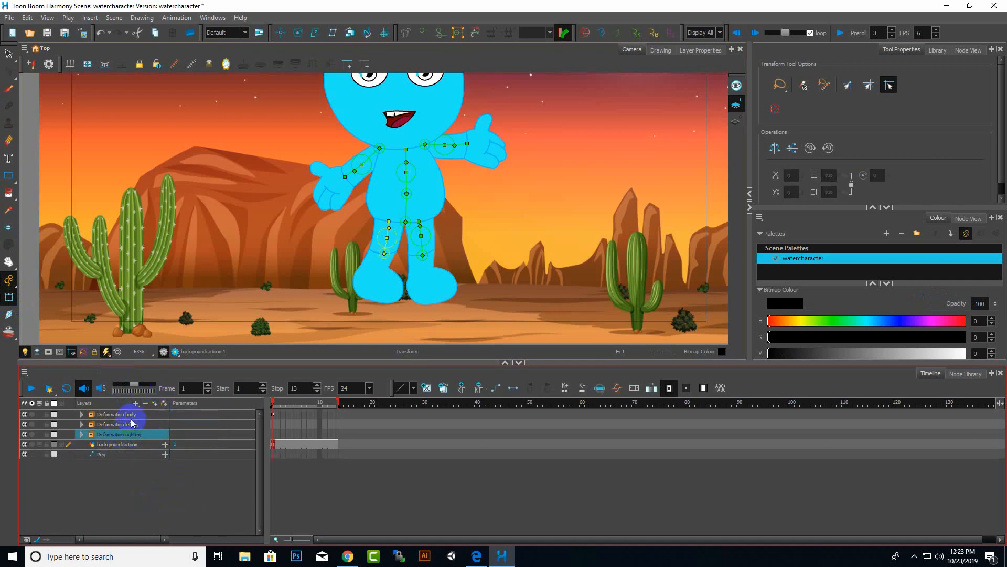
shift+click(126, 414)
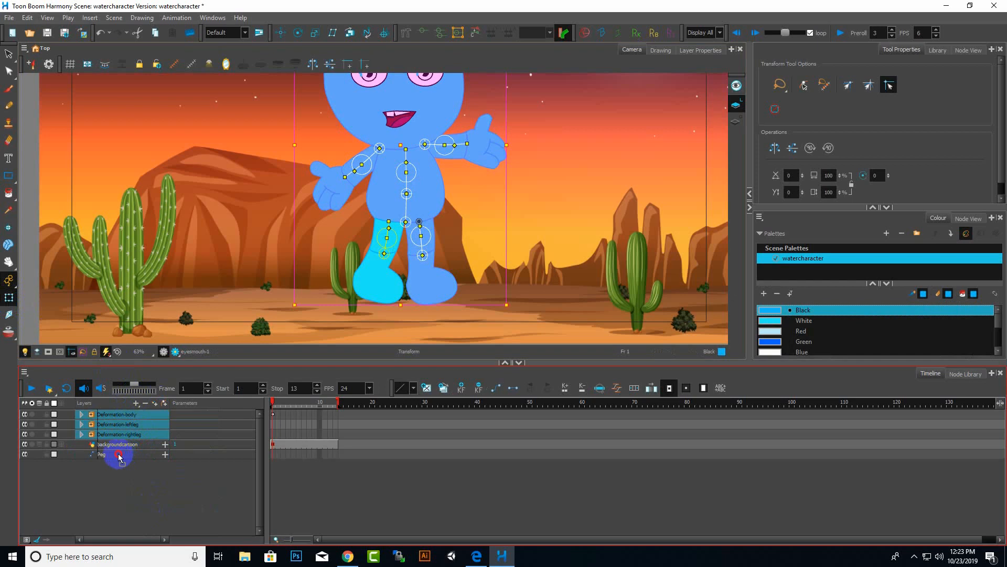
drag(119, 456, 120, 458)
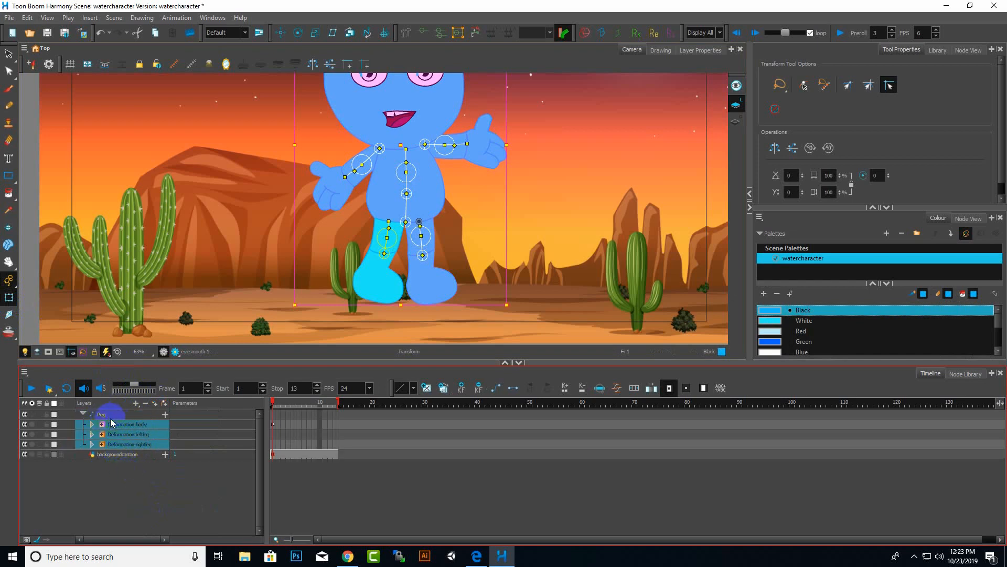
click(83, 414)
Rename the new peg to watercharacterMainpeg.
double_click(104, 415)
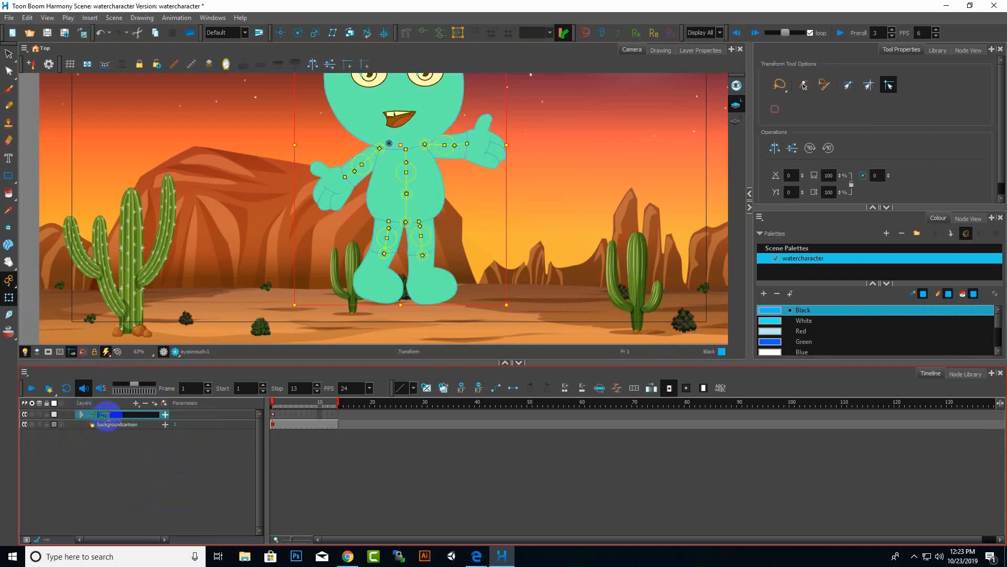
text(wa)
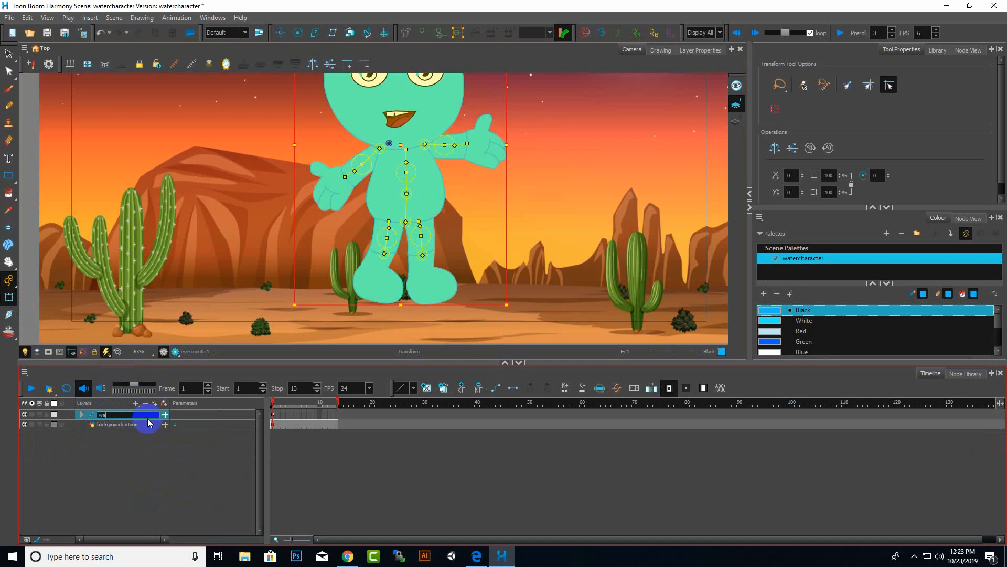
text(tercharacterMainpeg)
key(Return)
Move the main peg's pivot down to the character's feet with the Rotate tool.
scroll(221, 256, down, 4)
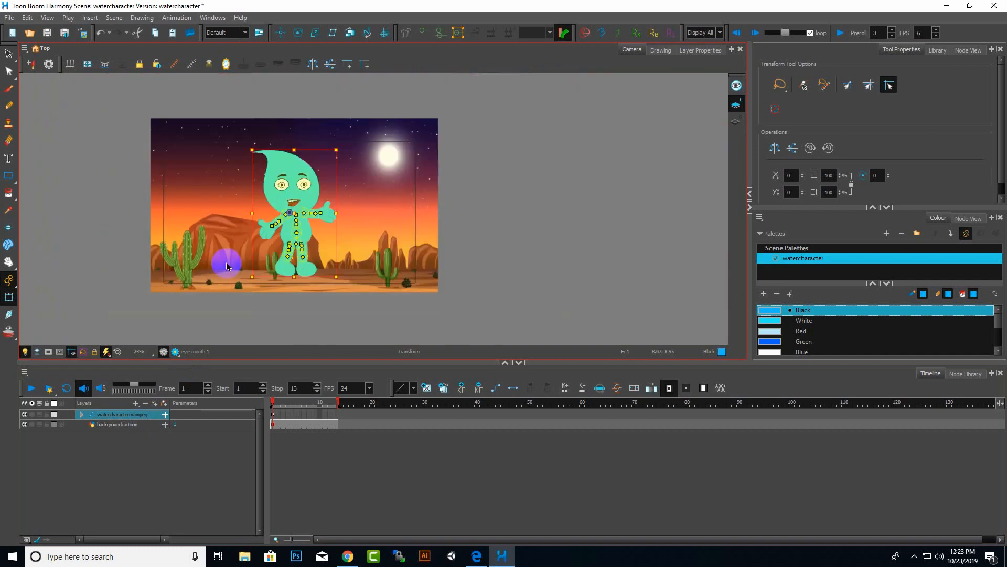
scroll(274, 225, up, 3)
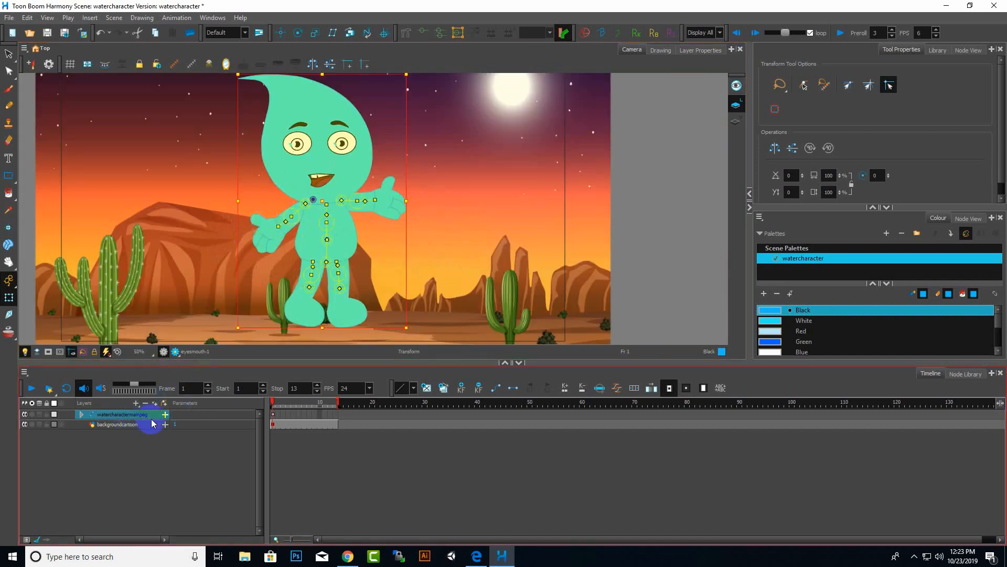
click(298, 32)
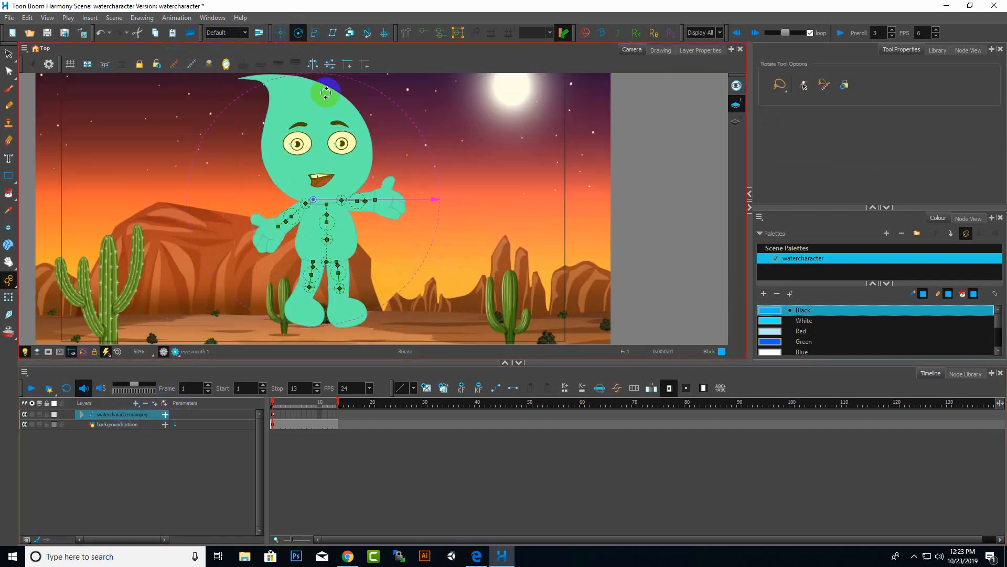
drag(313, 202, 325, 298)
drag(326, 307, 324, 322)
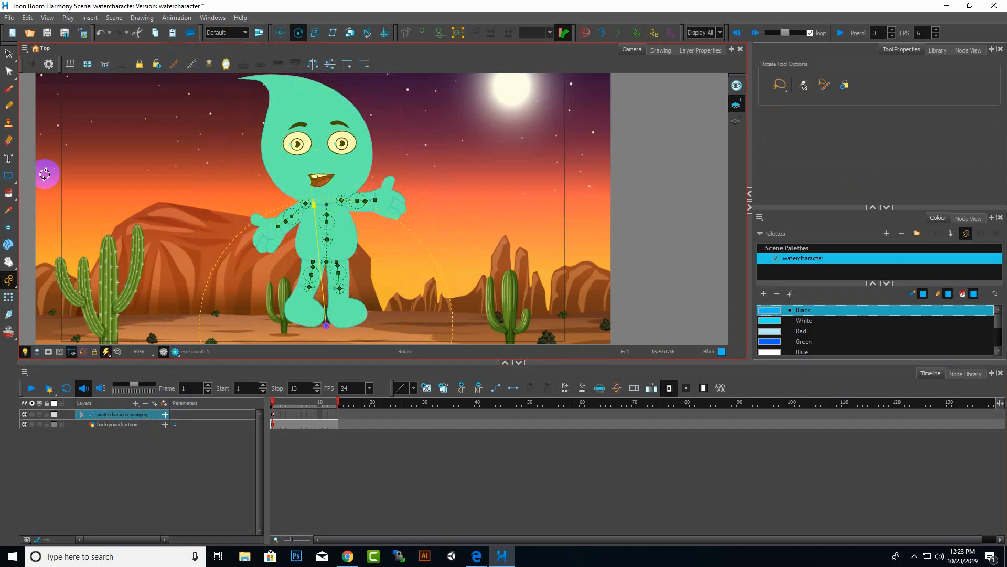
click(8, 54)
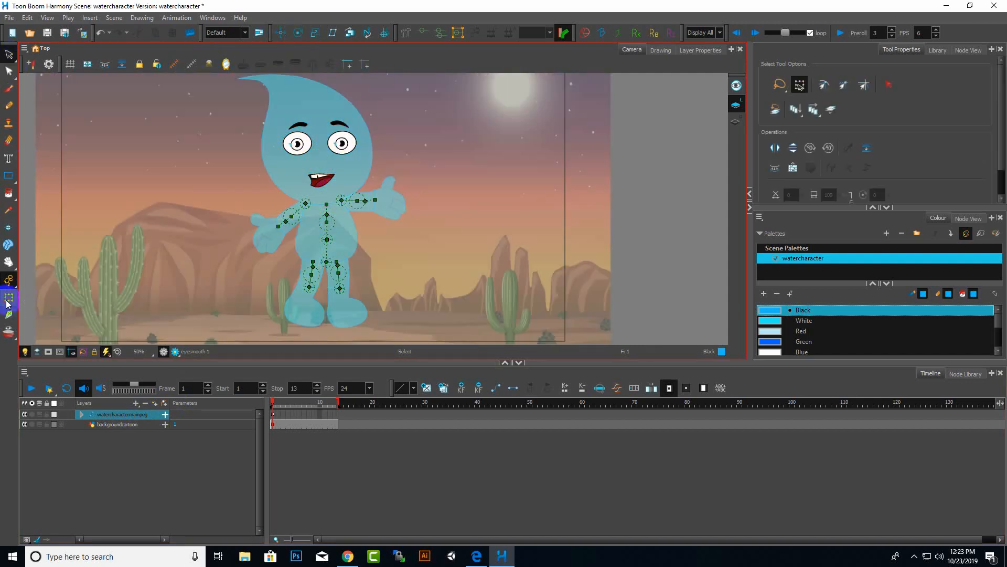
Test selecting the main peg and the body drawing with the Transform tool.
click(9, 298)
mouse_move(357, 177)
mouse_down()
mouse_move(473, 172)
mouse_move(277, 164)
mouse_move(353, 174)
mouse_up()
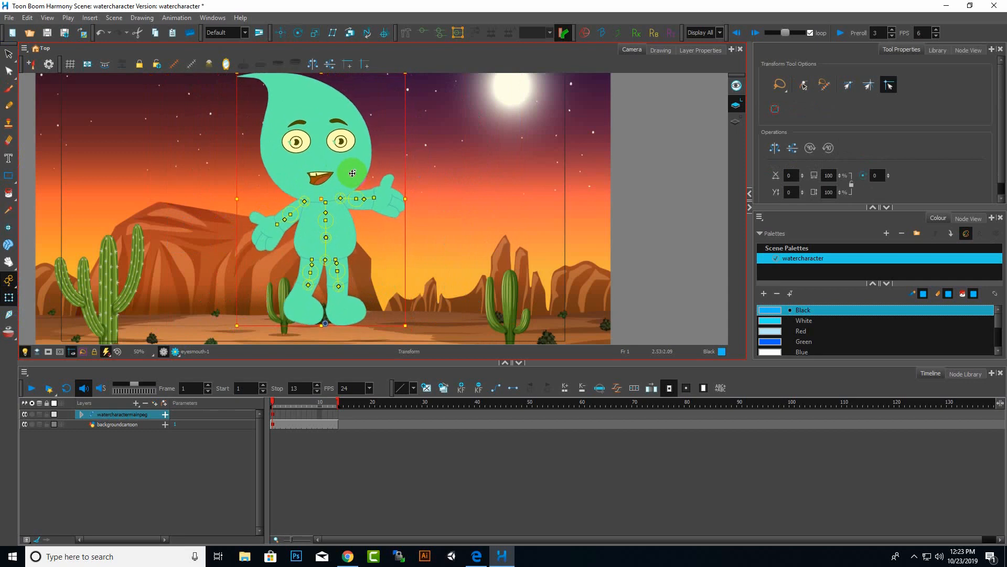
scroll(396, 214, down, 4)
scroll(397, 210, up, 4)
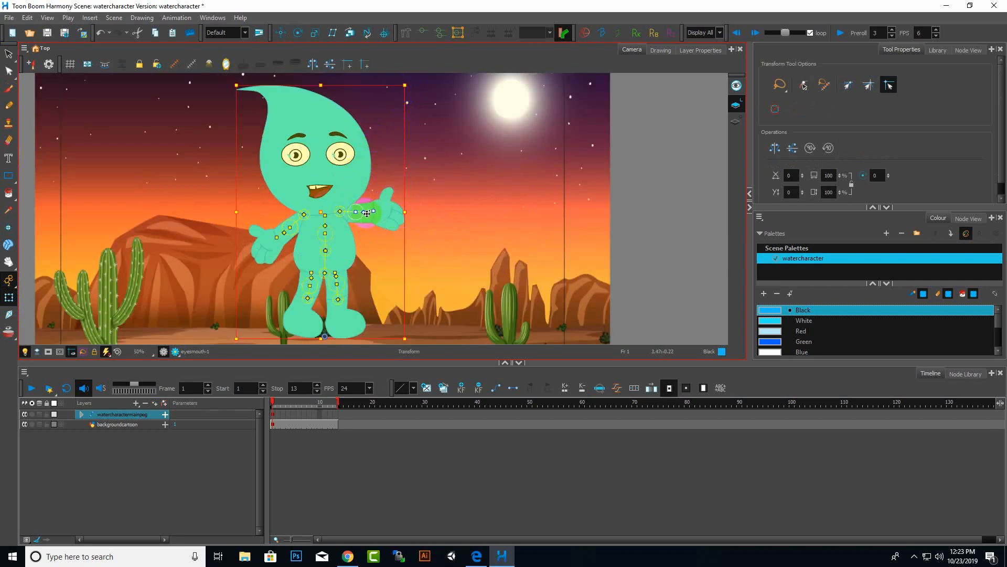
click(322, 222)
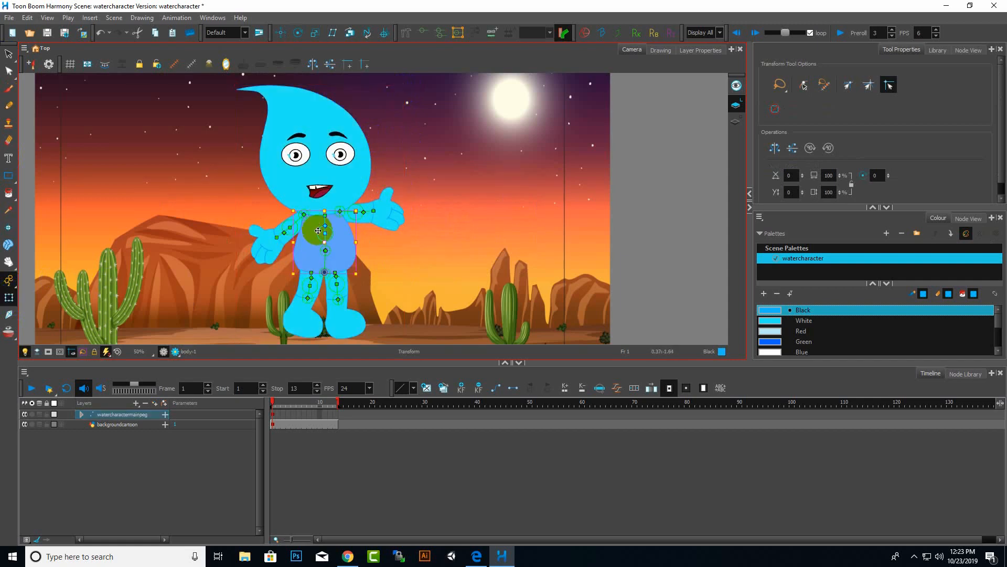
mouse_move(332, 232)
mouse_down()
mouse_move(340, 237)
mouse_move(326, 230)
mouse_up()
click(326, 228)
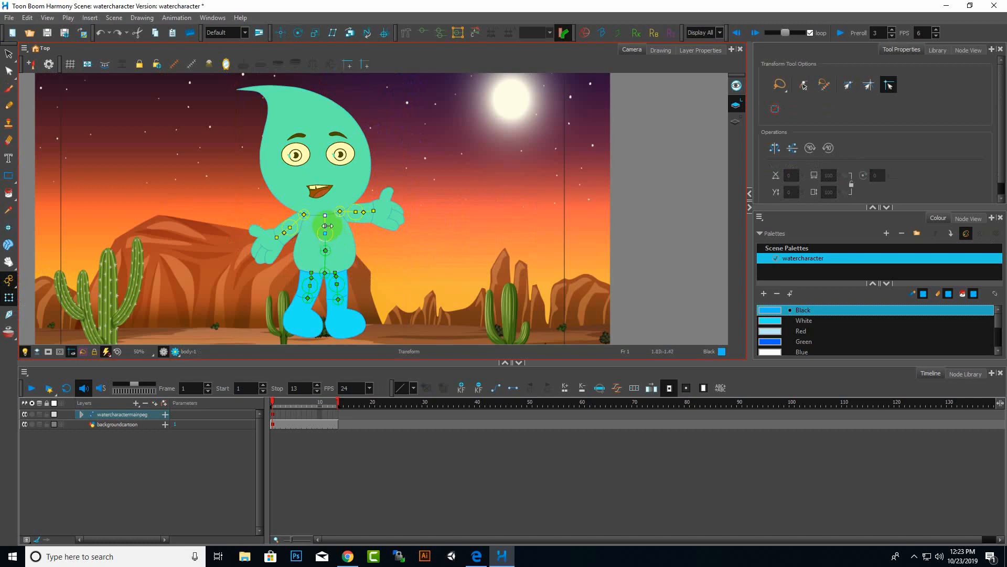
scroll(315, 253, up, 3)
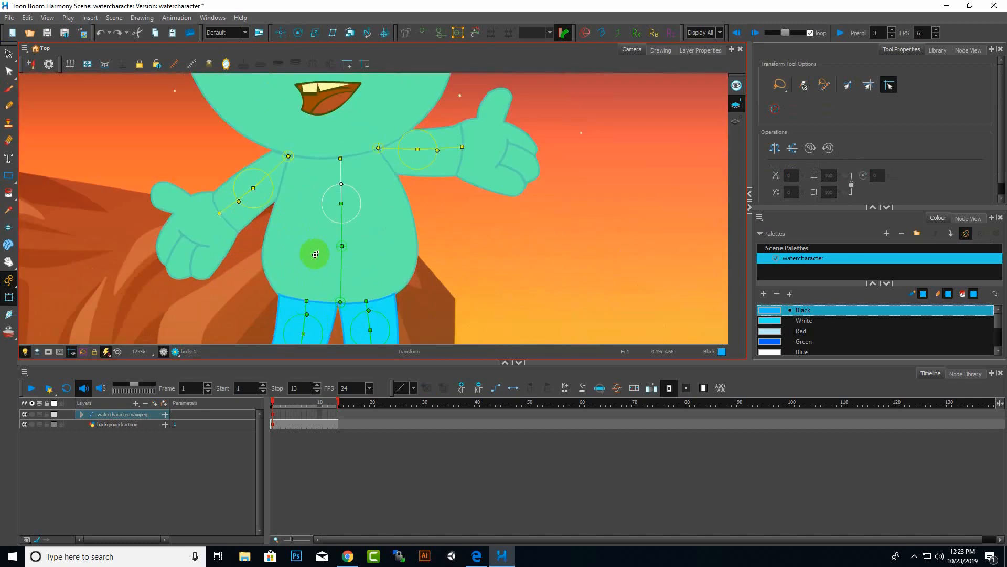
click(310, 252)
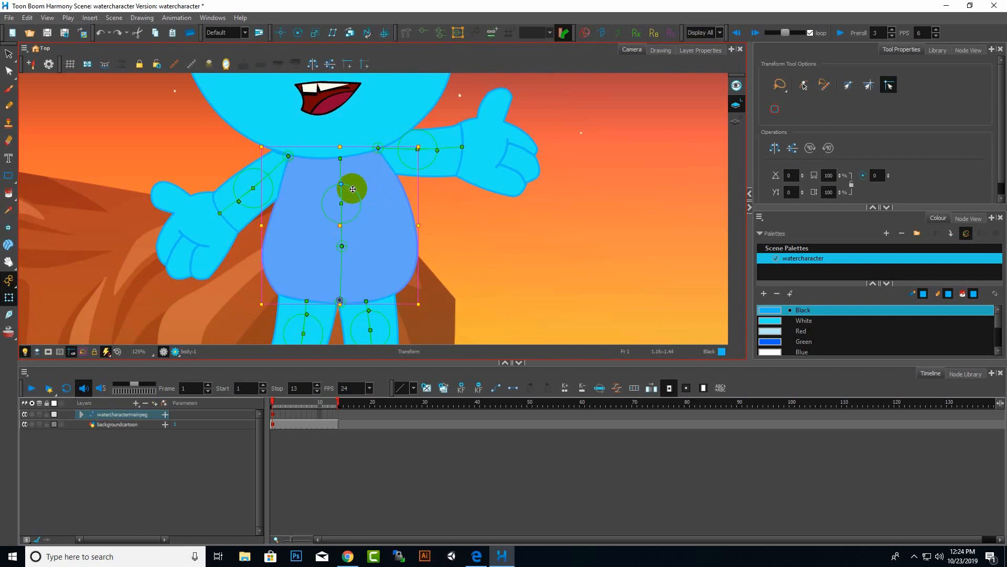
Test the body and arm deformation chains by dragging their control points with the Transform tool.
mouse_move(341, 173)
mouse_down()
mouse_move(350, 173)
mouse_move(318, 164)
mouse_move(352, 173)
mouse_move(341, 174)
mouse_up()
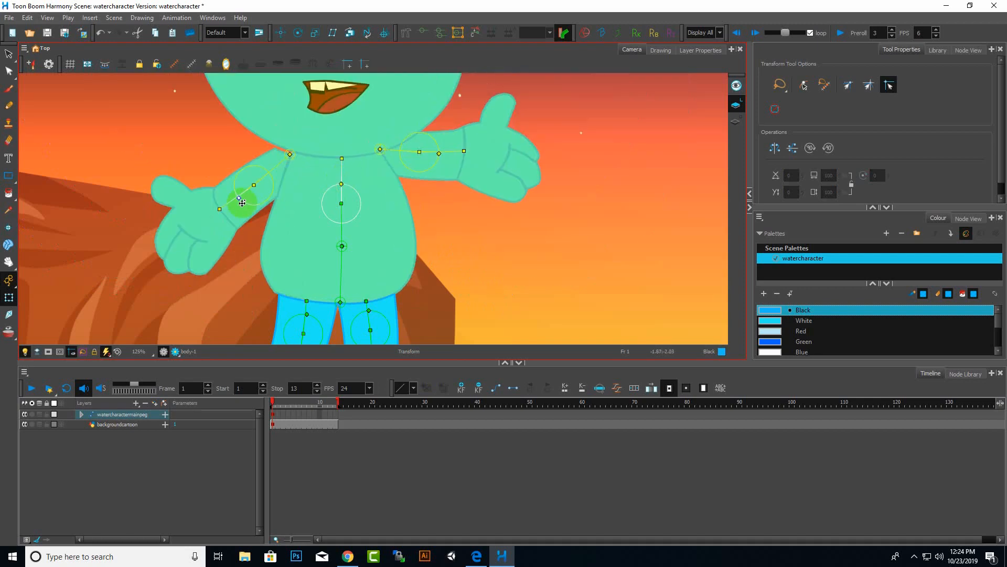
drag(226, 202, 198, 219)
click(235, 219)
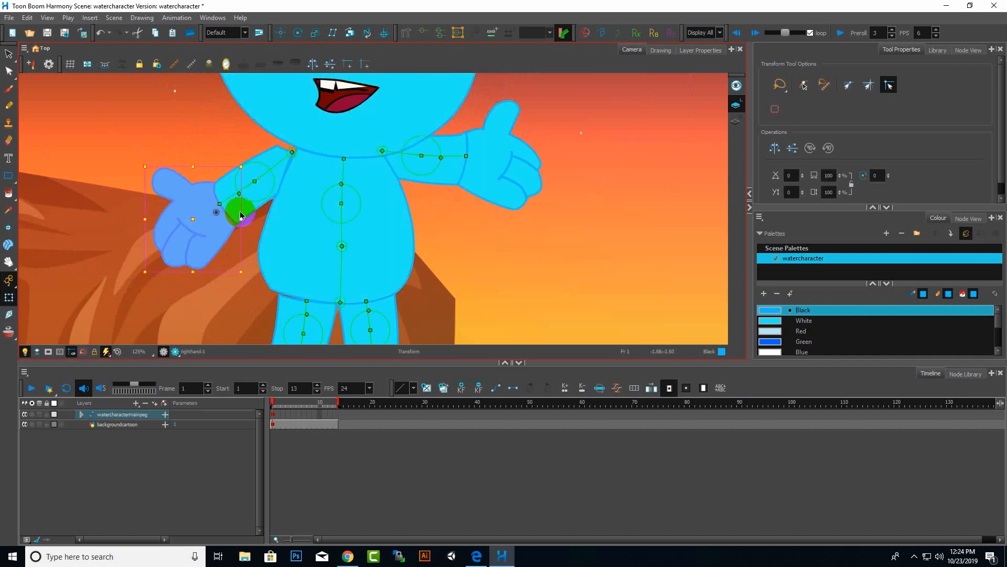
mouse_move(246, 276)
mouse_down()
mouse_move(232, 287)
mouse_move(267, 271)
mouse_move(258, 187)
mouse_move(231, 201)
mouse_move(241, 203)
mouse_move(225, 175)
mouse_move(243, 207)
mouse_move(231, 189)
mouse_move(220, 209)
mouse_up()
click(230, 199)
scroll(289, 233, down, 3)
scroll(302, 210, up, 2)
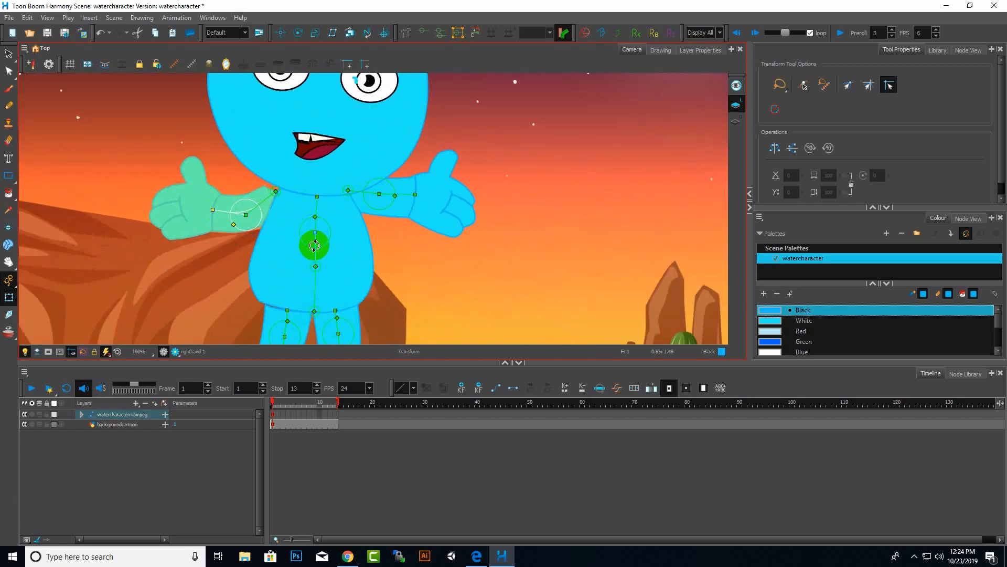
mouse_move(314, 242)
mouse_down()
mouse_move(327, 240)
mouse_move(304, 230)
mouse_move(315, 237)
mouse_move(300, 244)
mouse_up()
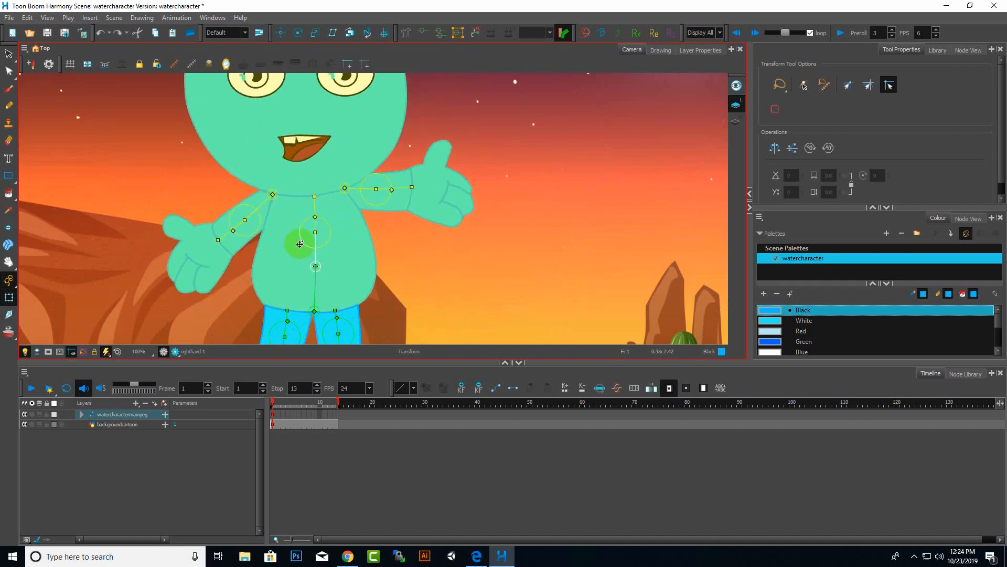
scroll(386, 241, down, 4)
scroll(387, 241, up, 2)
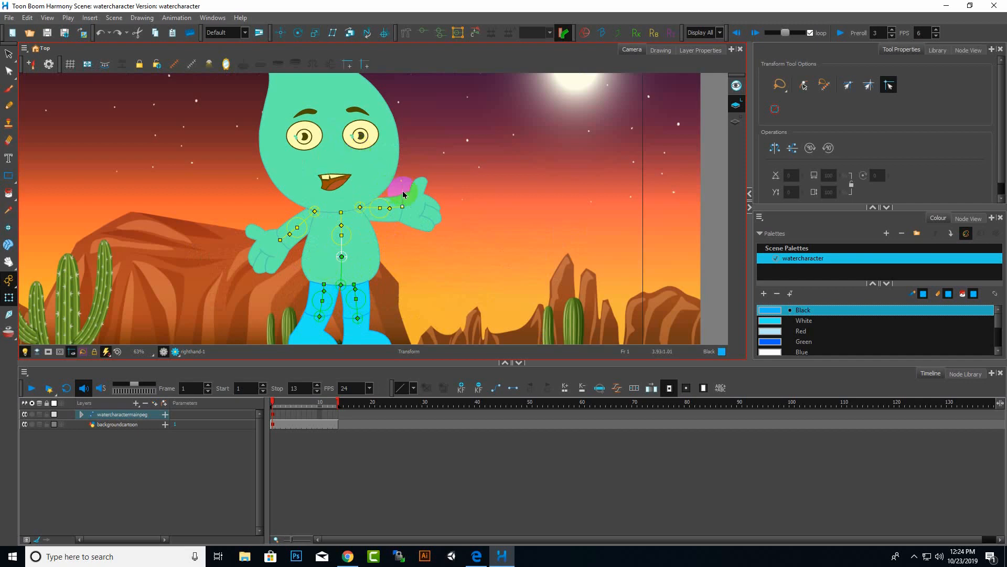
scroll(403, 193, down, 2)
scroll(403, 193, up, 3)
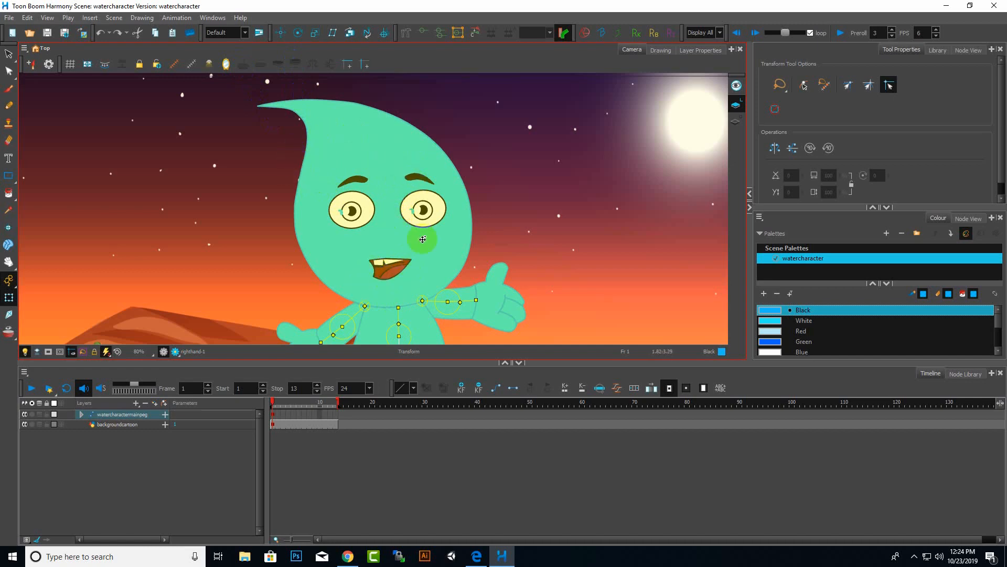
click(9, 55)
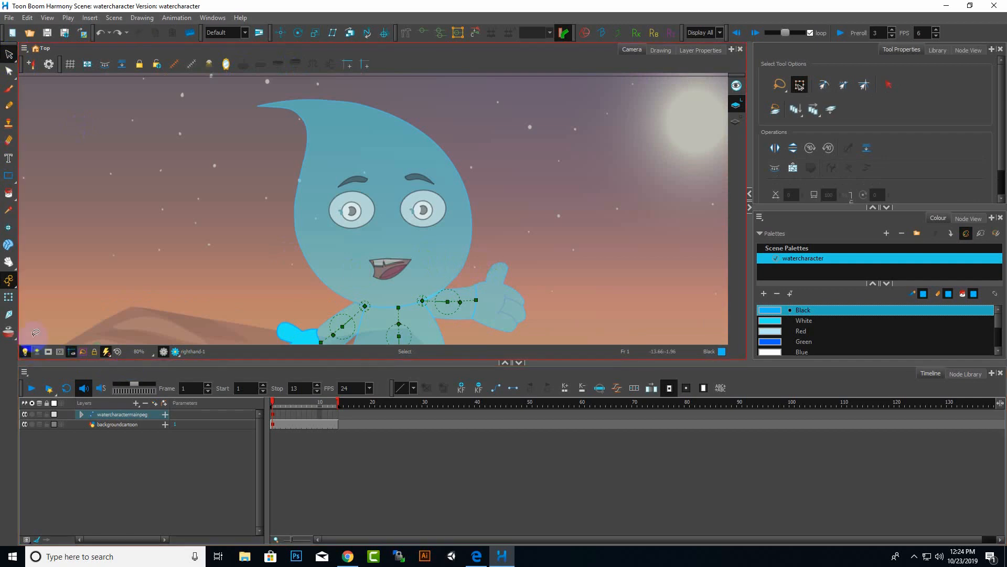
click(15, 301)
scroll(562, 205, down, 3)
scroll(536, 291, up, 2)
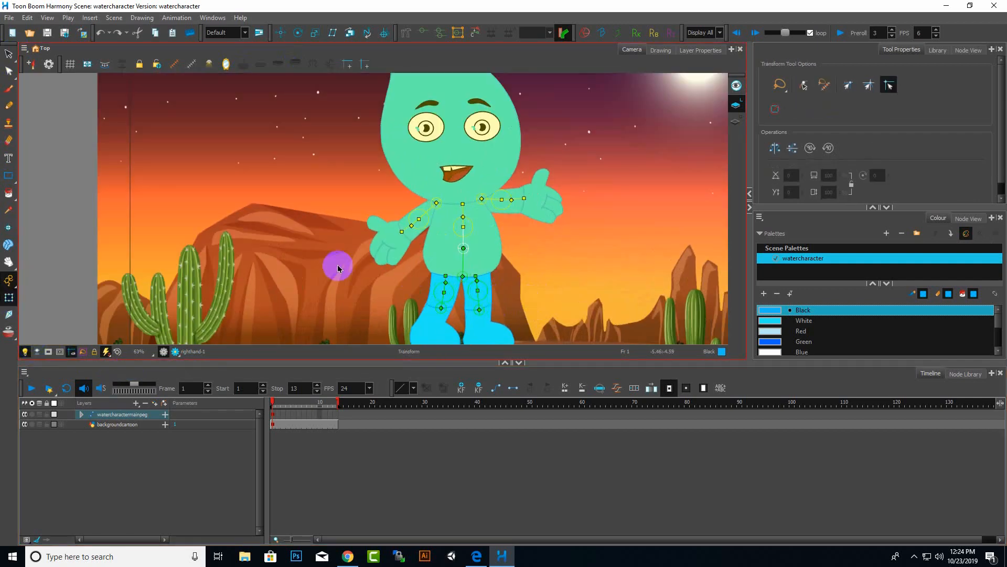
click(338, 264)
scroll(527, 273, down, 2)
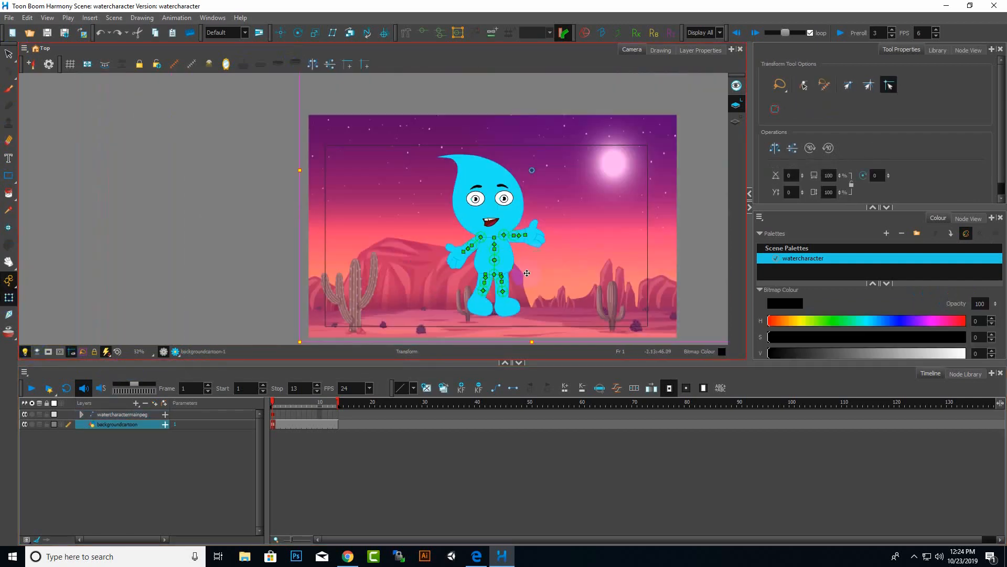
scroll(528, 273, up, 2)
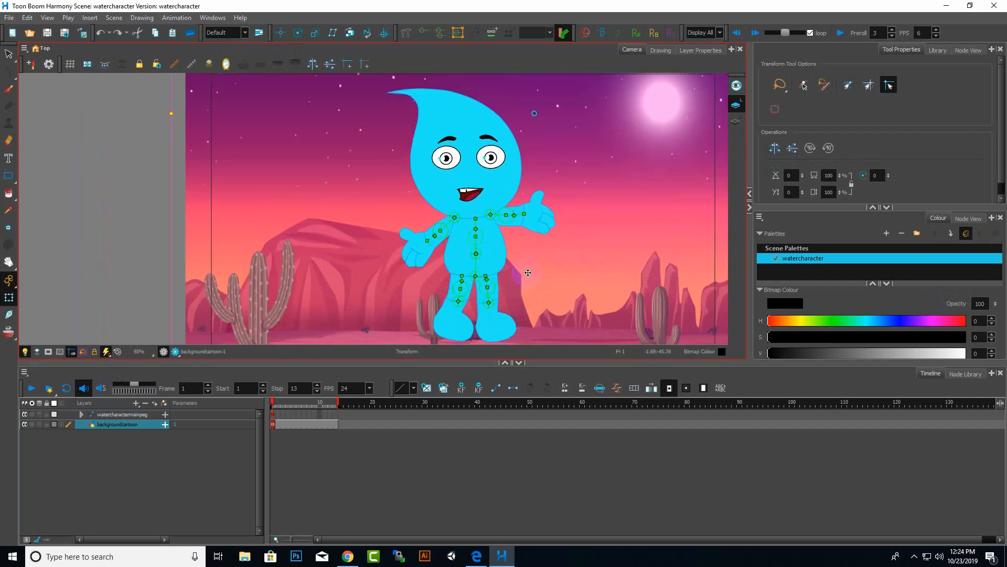
scroll(474, 210, up, 4)
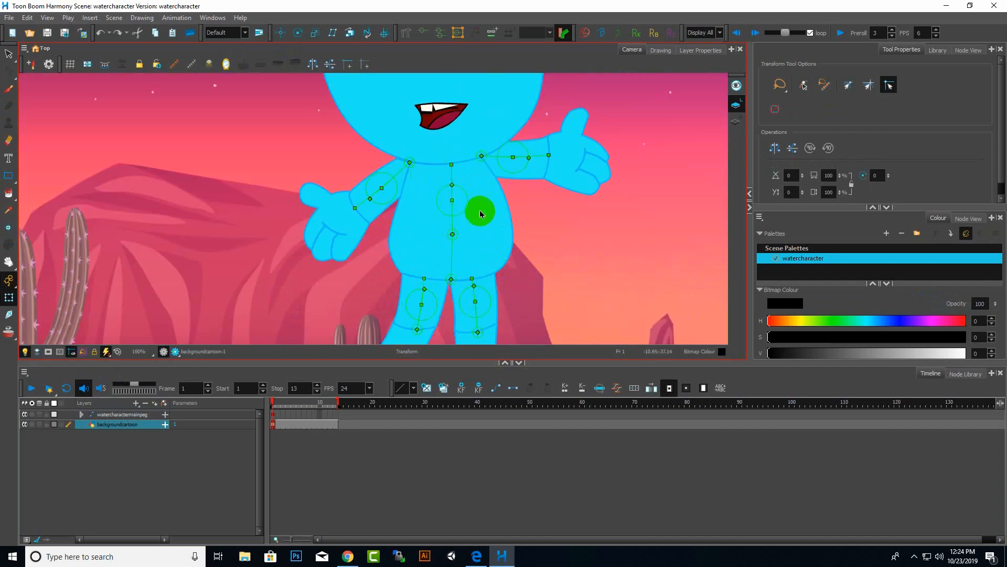
scroll(481, 213, up, 2)
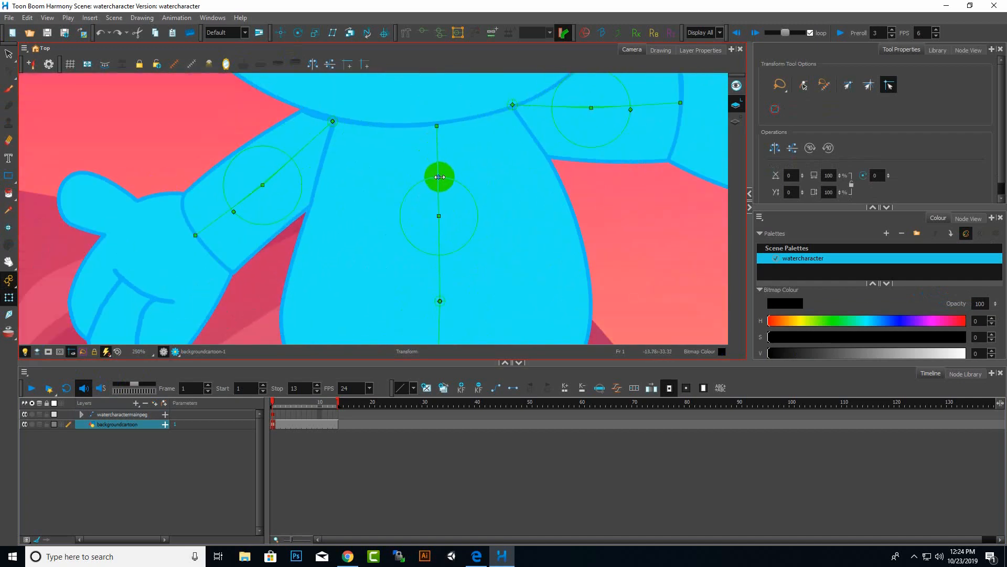
Drag the torso's middle deformation point downward to test stretching the body.
click(441, 178)
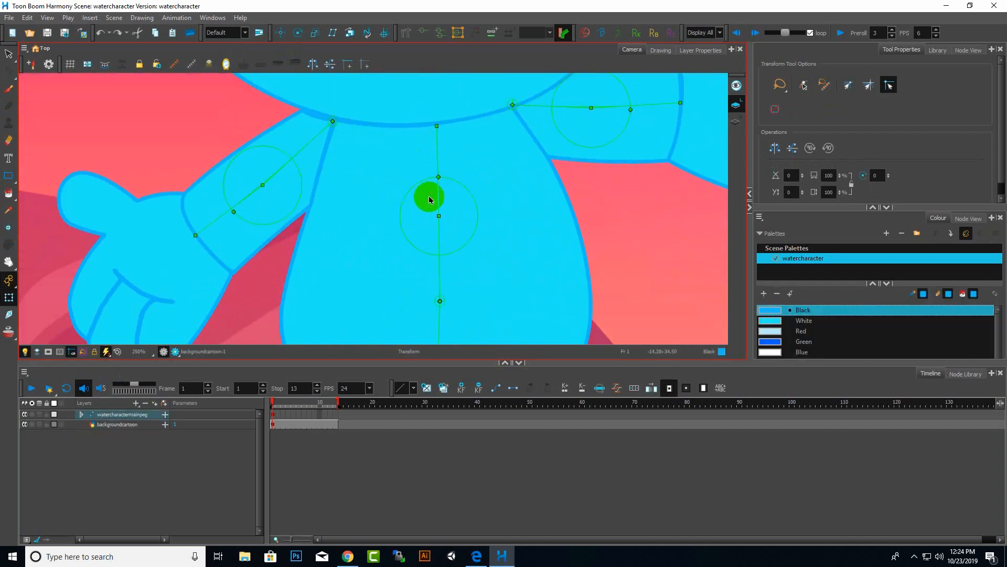
drag(439, 181, 438, 318)
scroll(468, 176, down, 4)
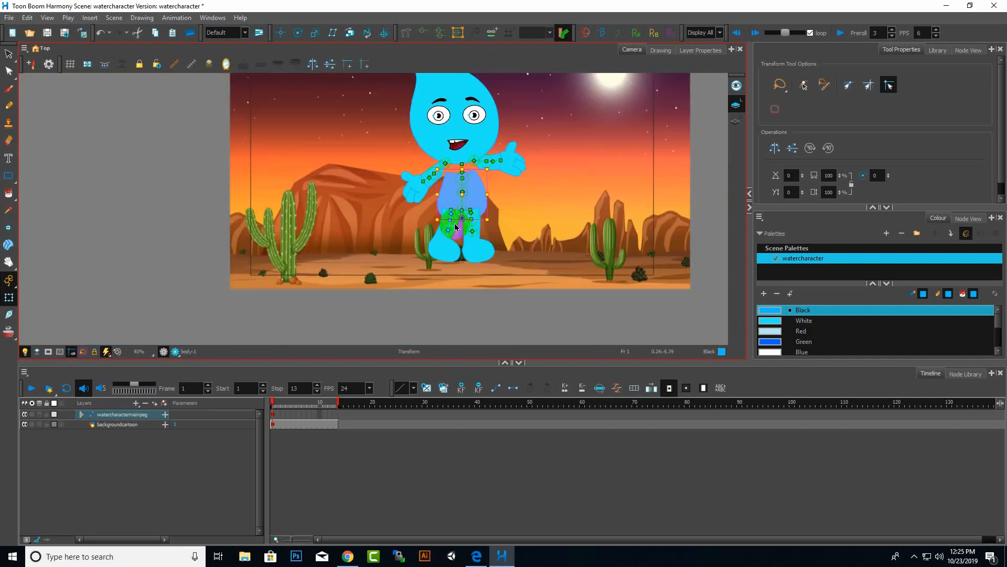
scroll(455, 224, up, 2)
drag(475, 197, 476, 109)
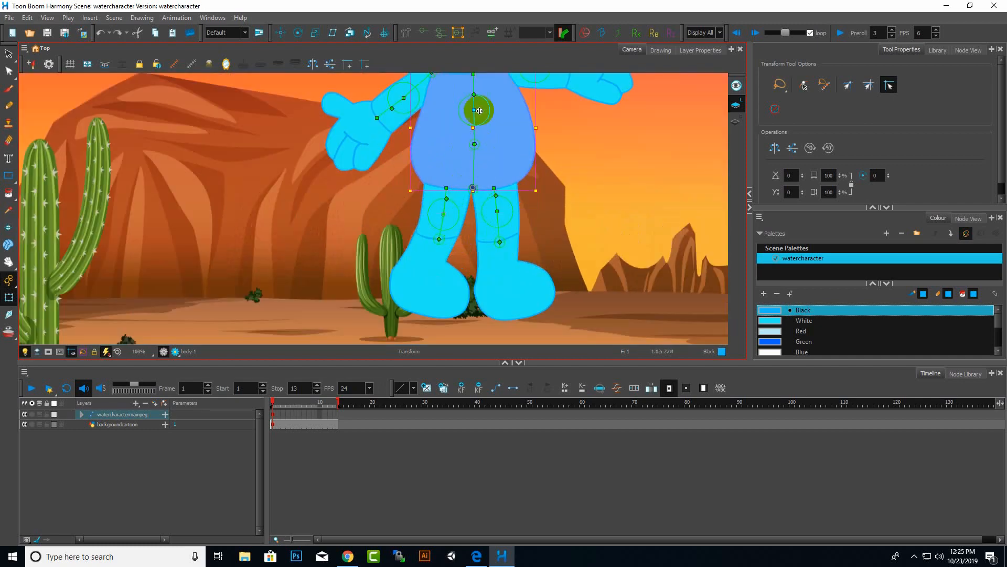
scroll(476, 109, up, 2)
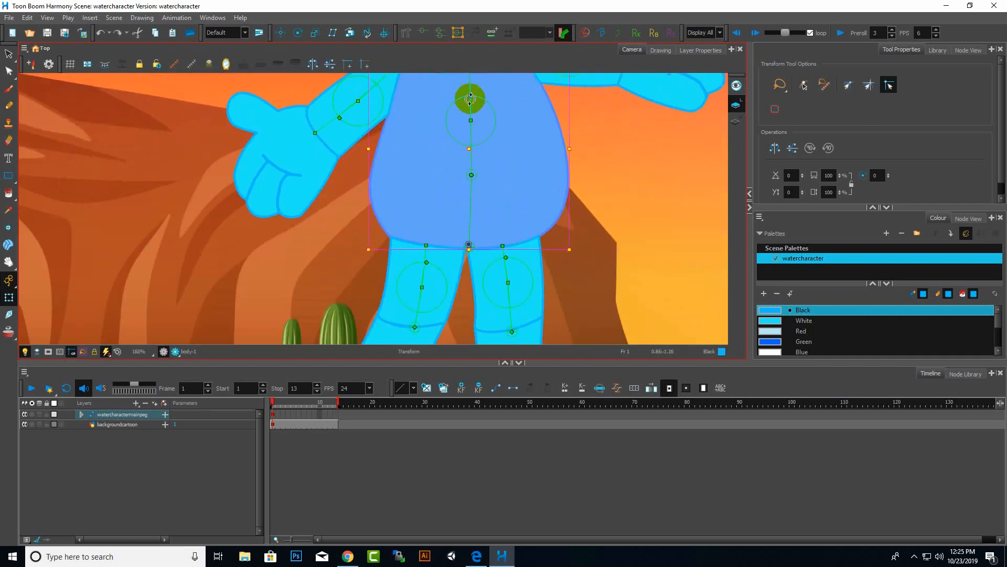
Test rotating the body deformation chain from its top point, then undo and redo the last move.
drag(472, 96, 488, 84)
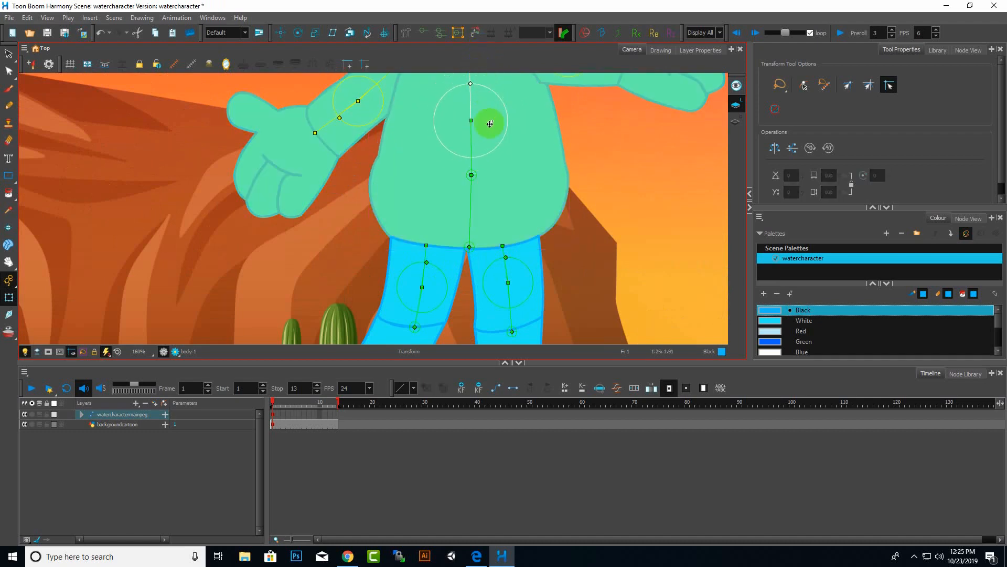
scroll(489, 126, down, 3)
scroll(486, 113, up, 2)
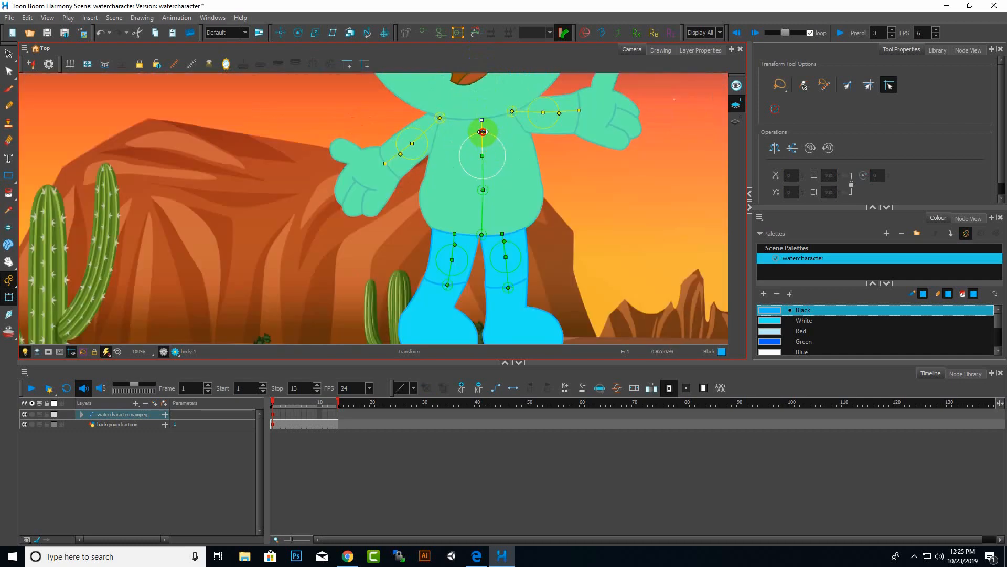
drag(483, 137, 498, 182)
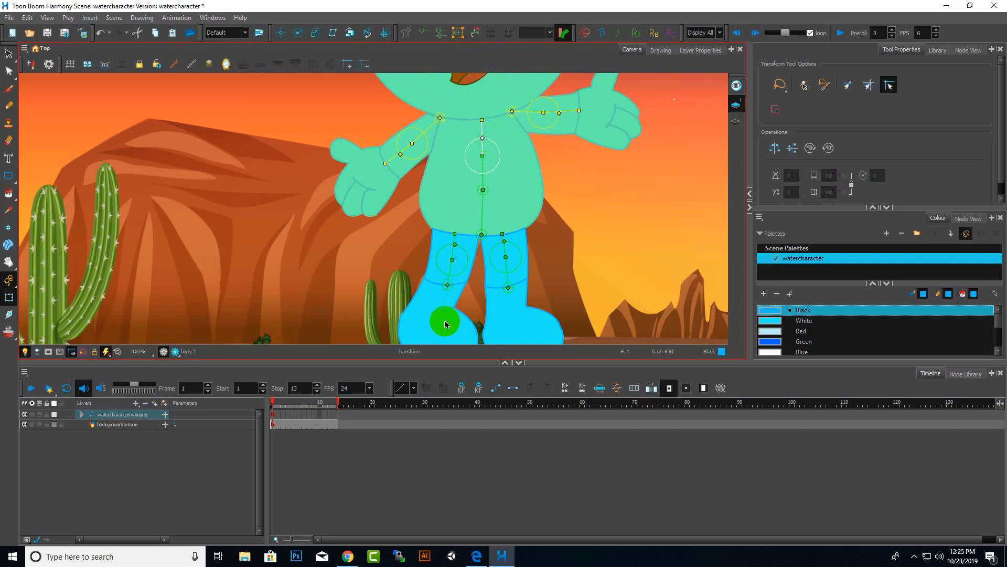
key(ctrl+z)
key(ctrl+shift+z)
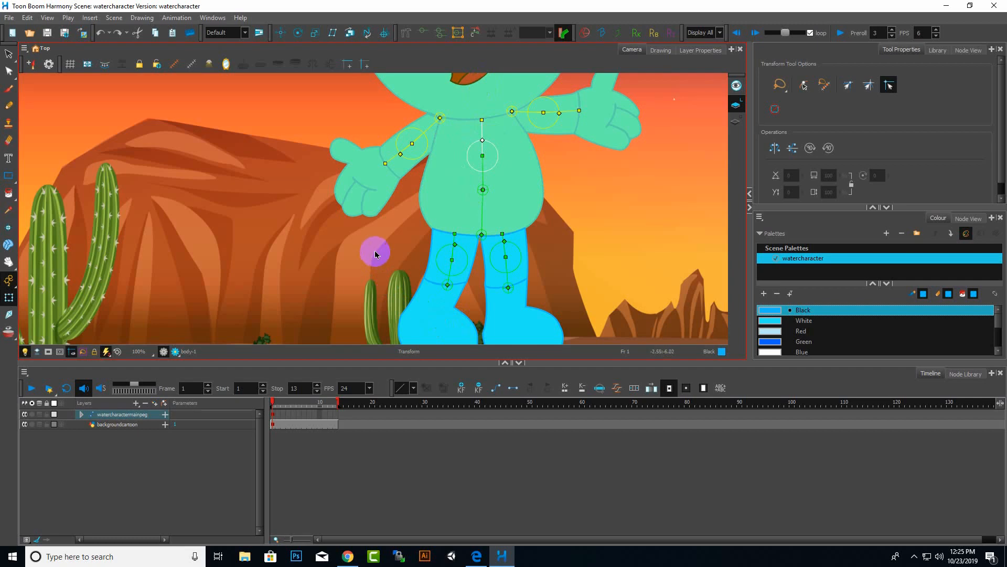
scroll(479, 207, up, 5)
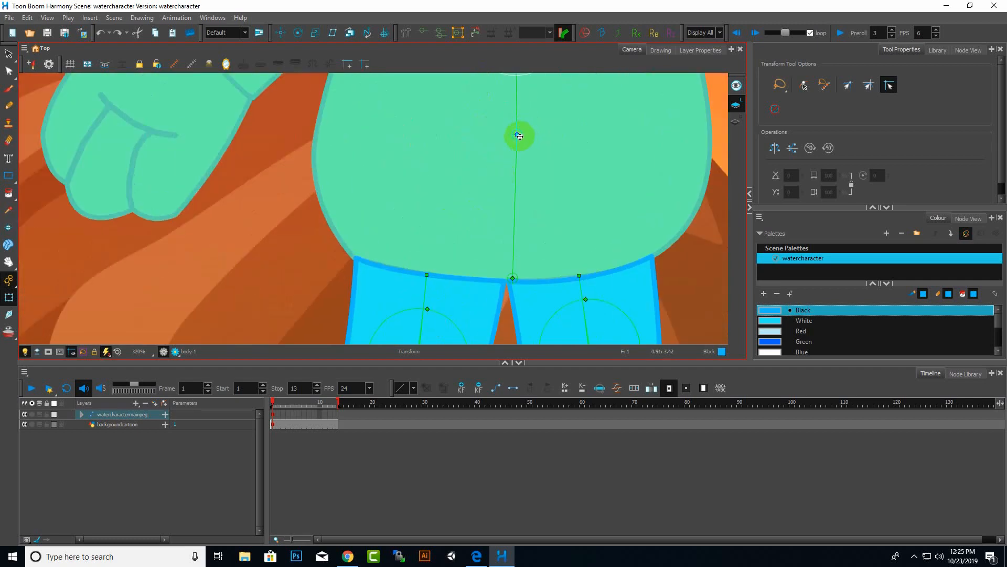
click(519, 136)
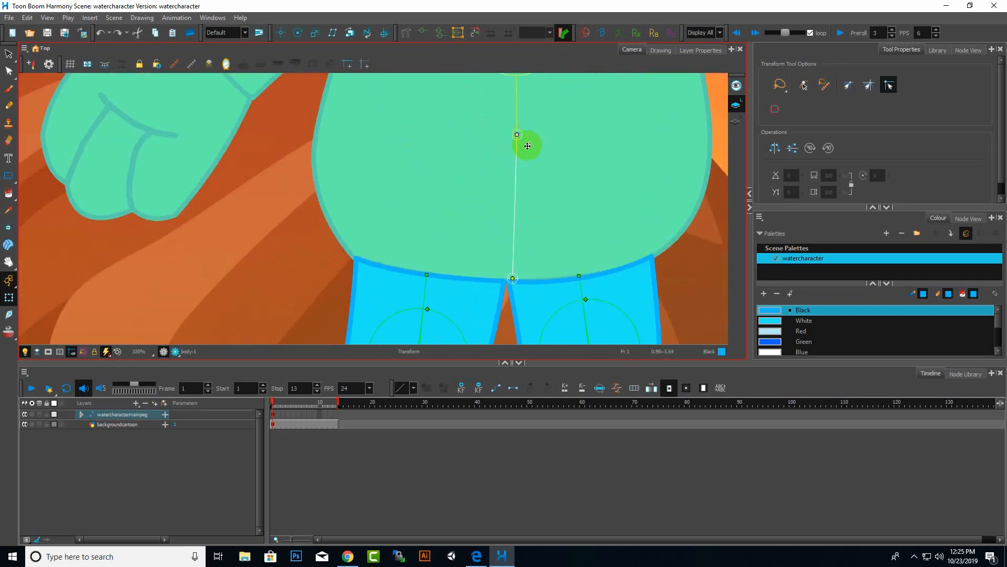